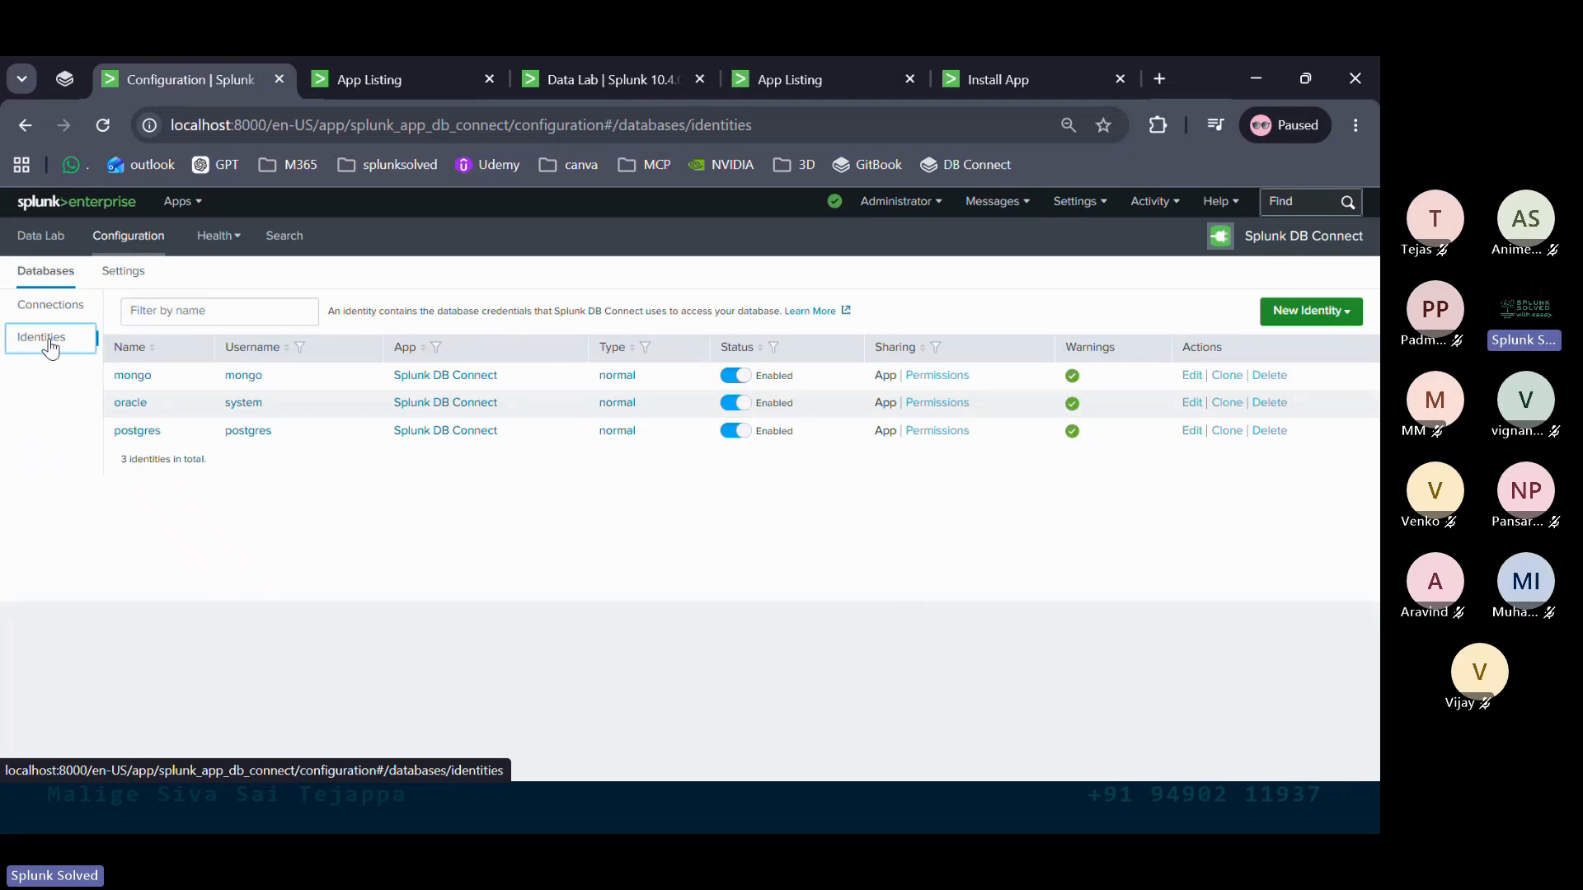
Show the Identities page listing the mongo, oracle and postgres identities
{"action": "left_click", "coordinate": [1337, 318]}
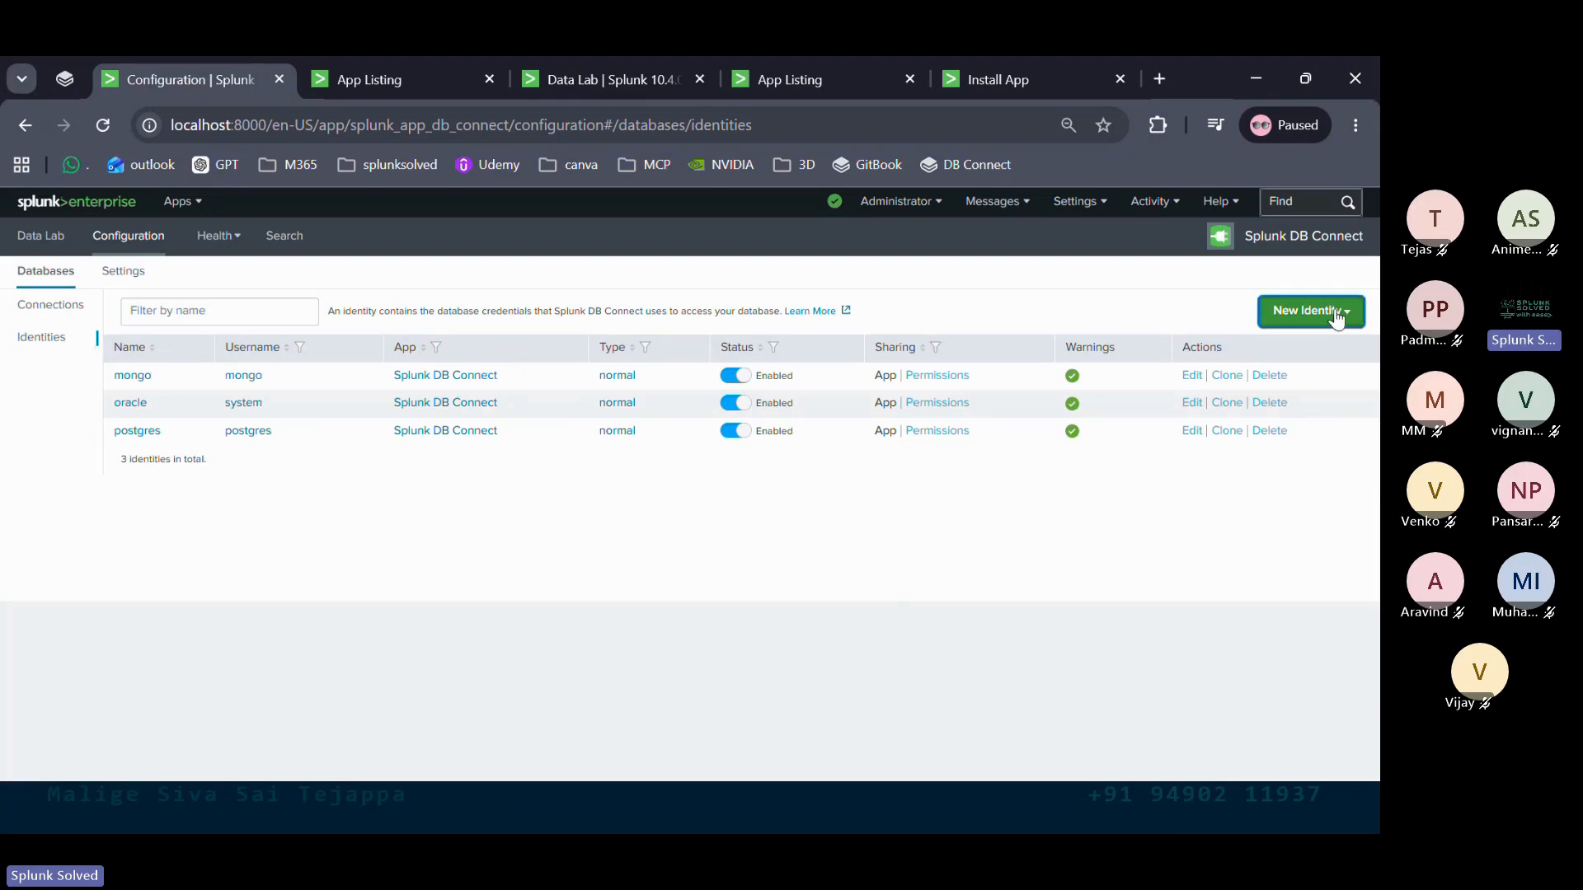
{"action": "left_click", "coordinate": [1337, 318]}
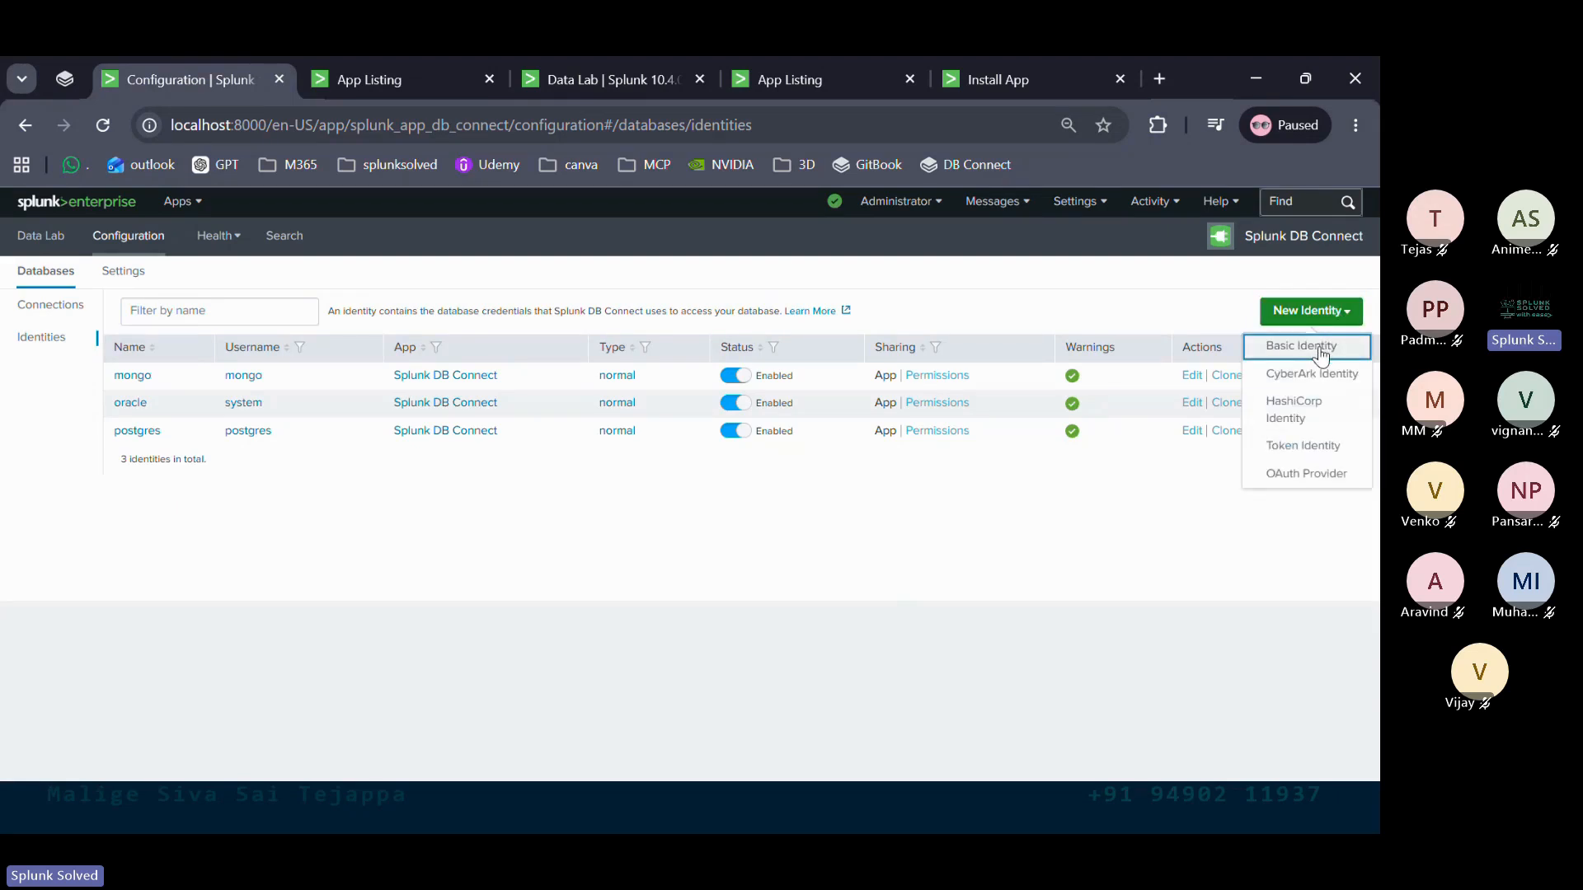
{"action": "left_click", "coordinate": [1319, 350]}
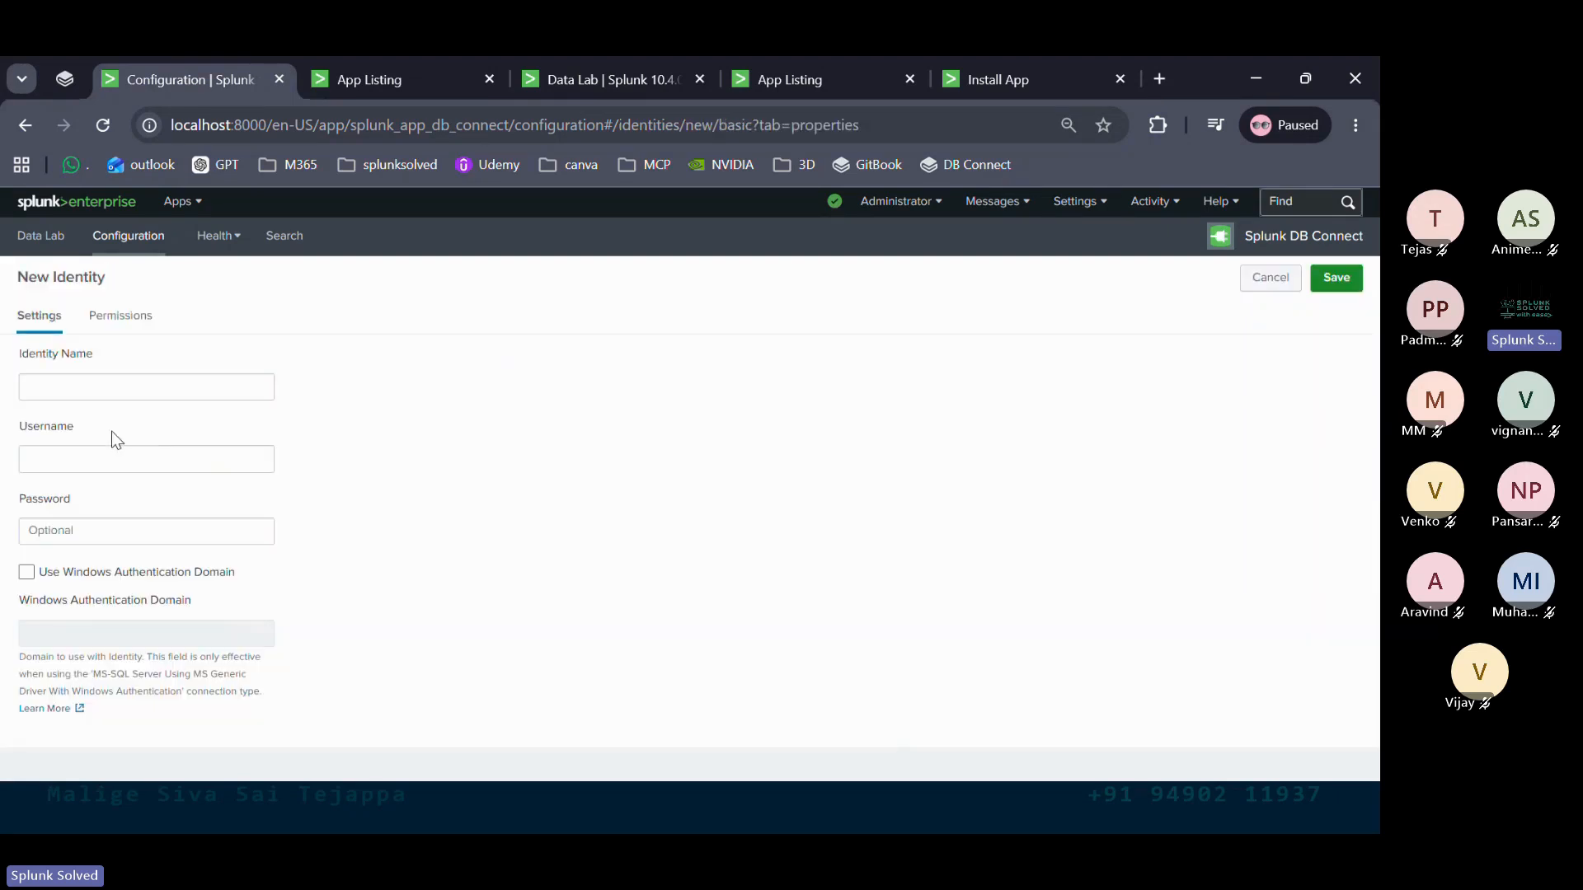
{"action": "left_click", "coordinate": [81, 389]}
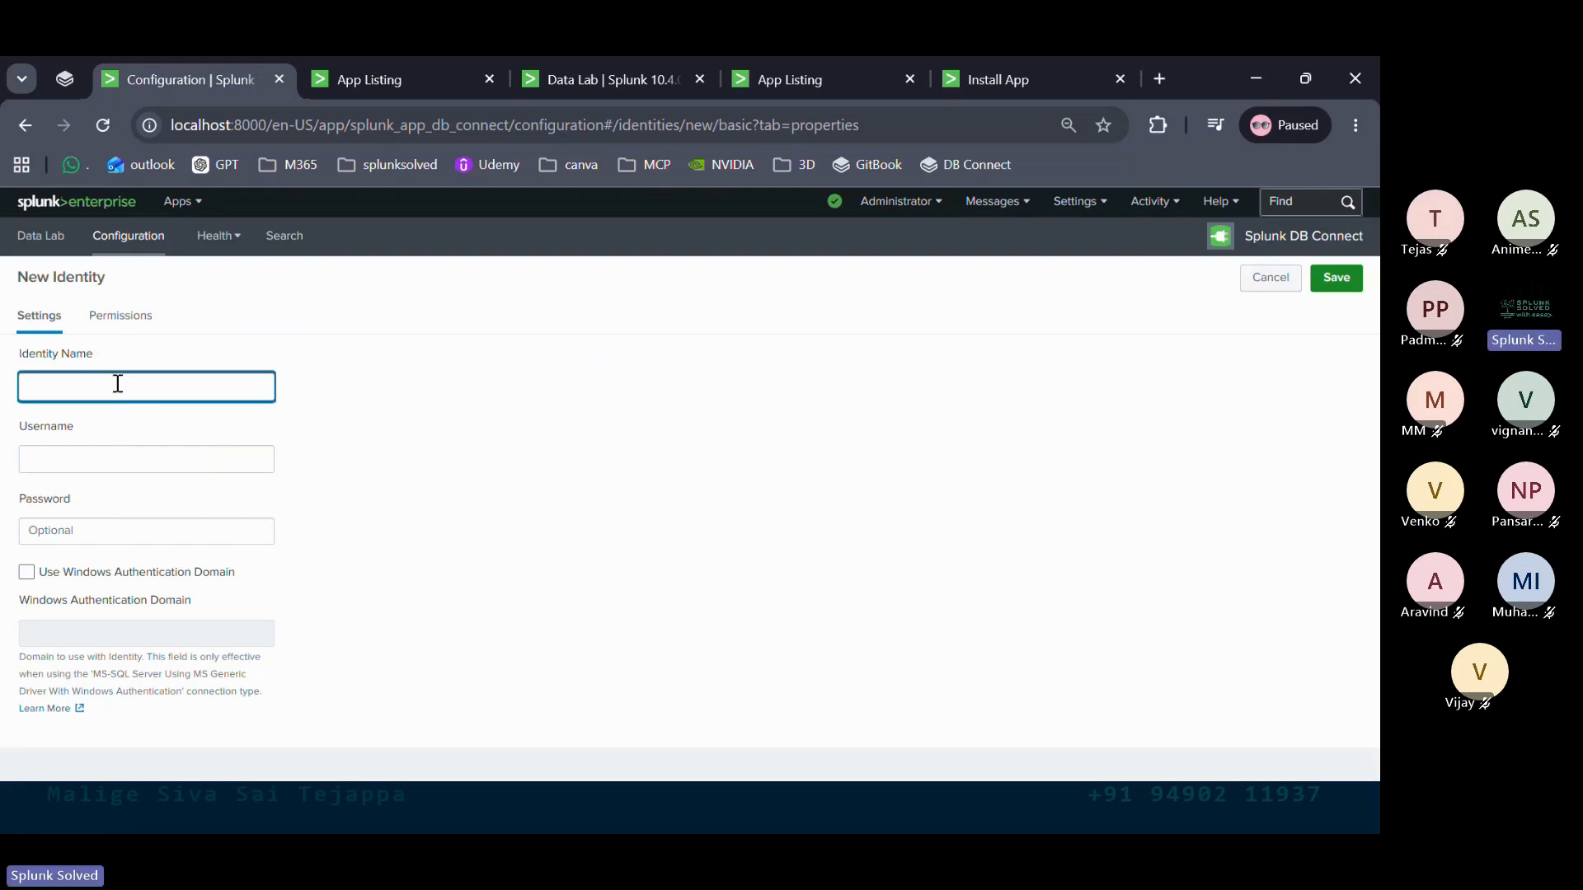
{"action": "type", "text": "iuaabfuywebt"}
{"action": "left_click", "coordinate": [117, 457]}
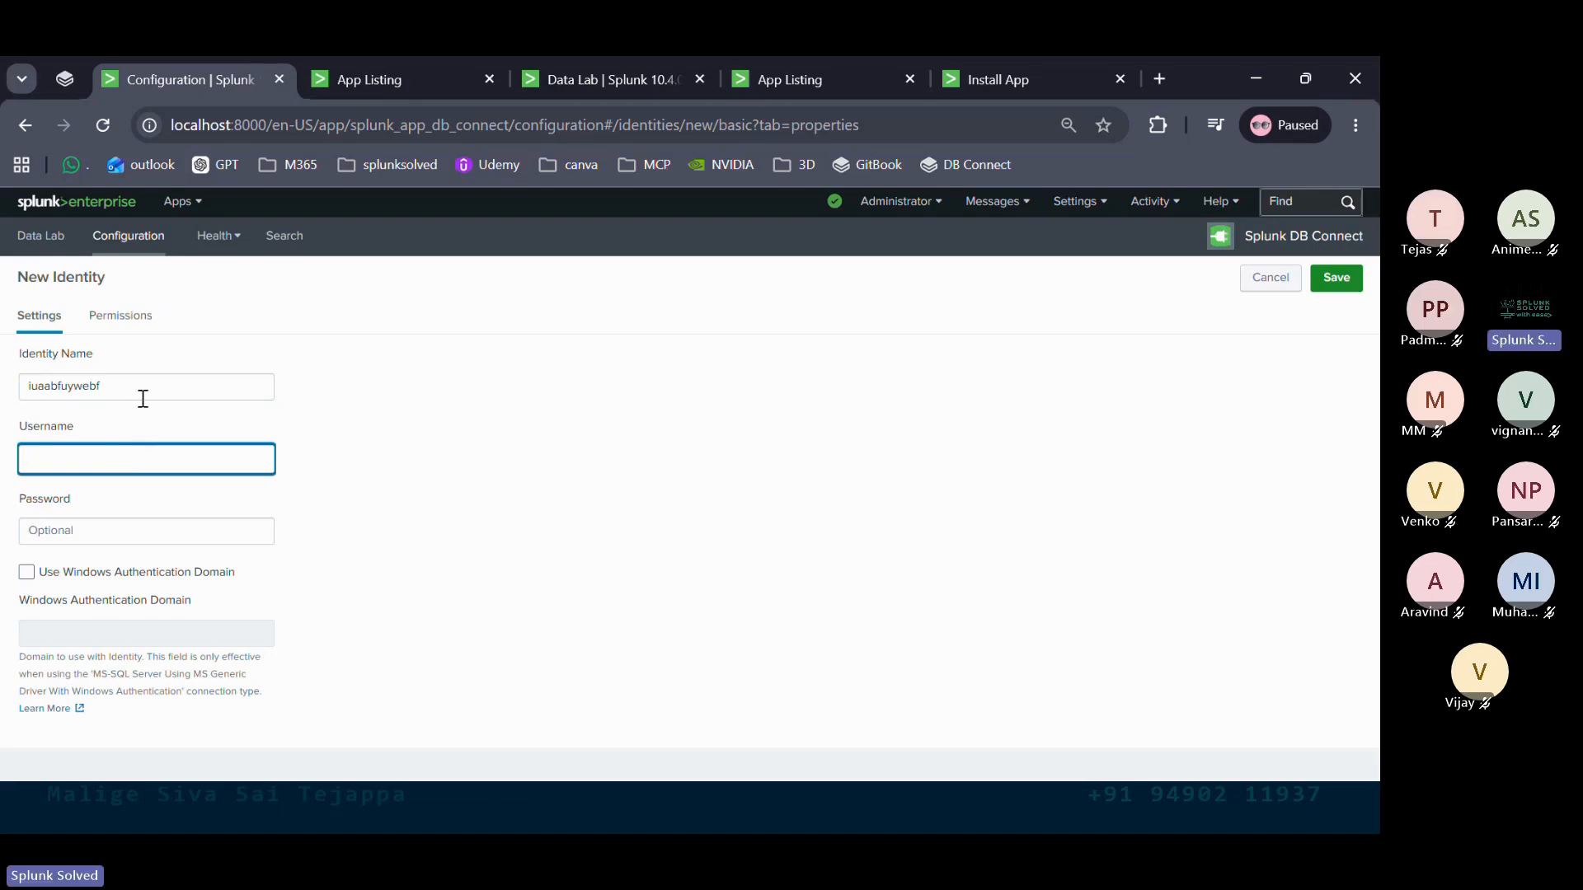
{"action": "left_click_drag", "start_coordinate": [141, 388], "coordinate": [18, 386]}
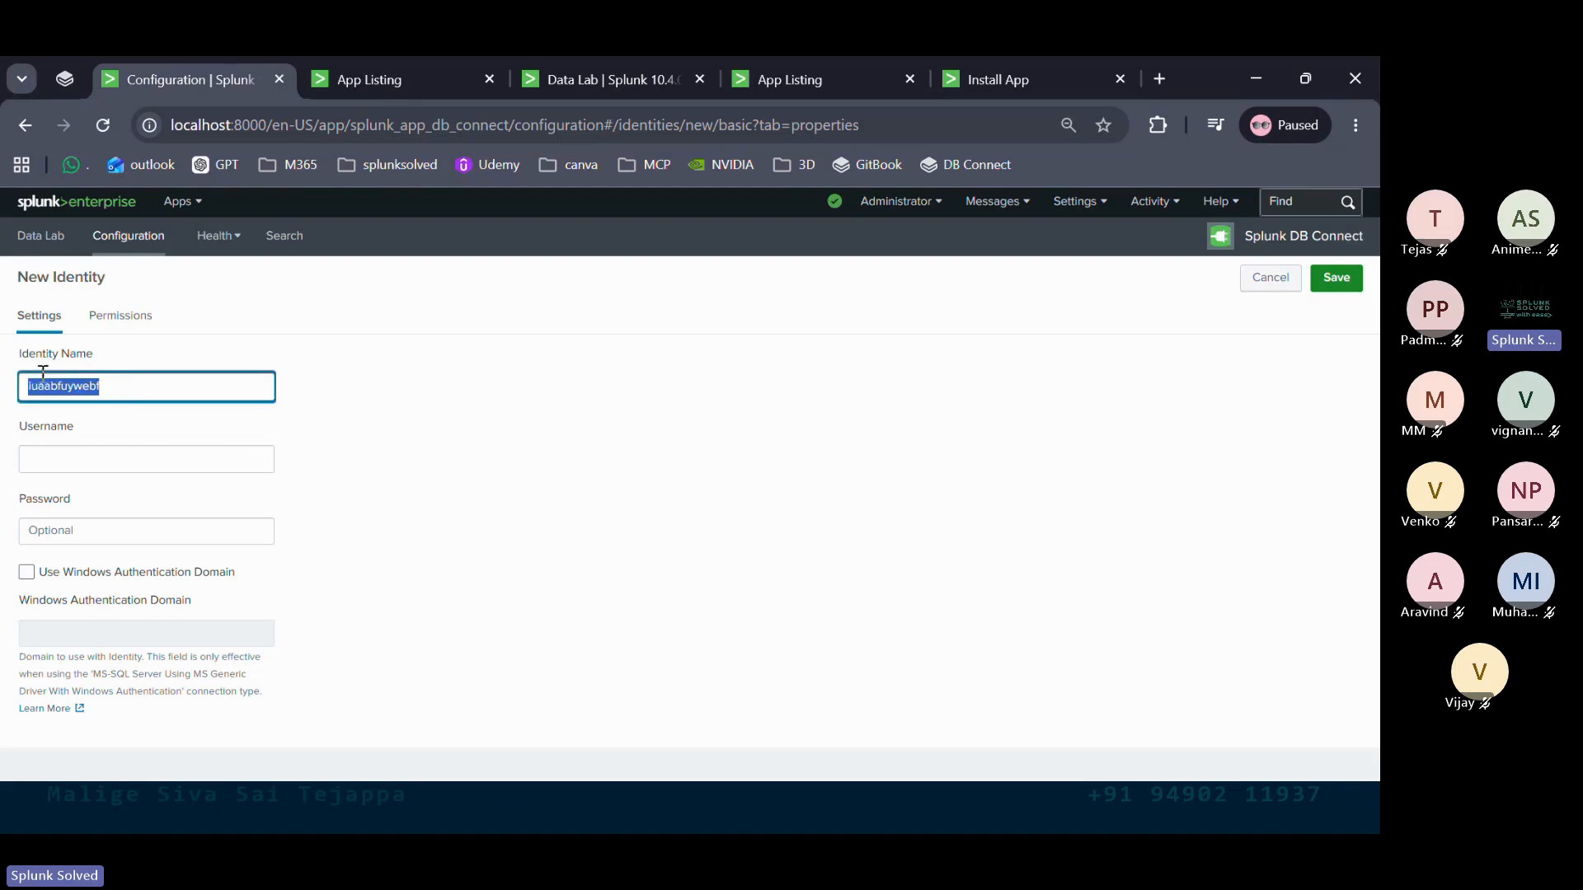
{"action": "left_click", "coordinate": [127, 388]}
{"action": "double_click", "coordinate": [127, 388]}
{"action": "key", "text": "BackSpace"}
{"action": "left_click", "coordinate": [80, 466]}
{"action": "left_click", "coordinate": [90, 525]}
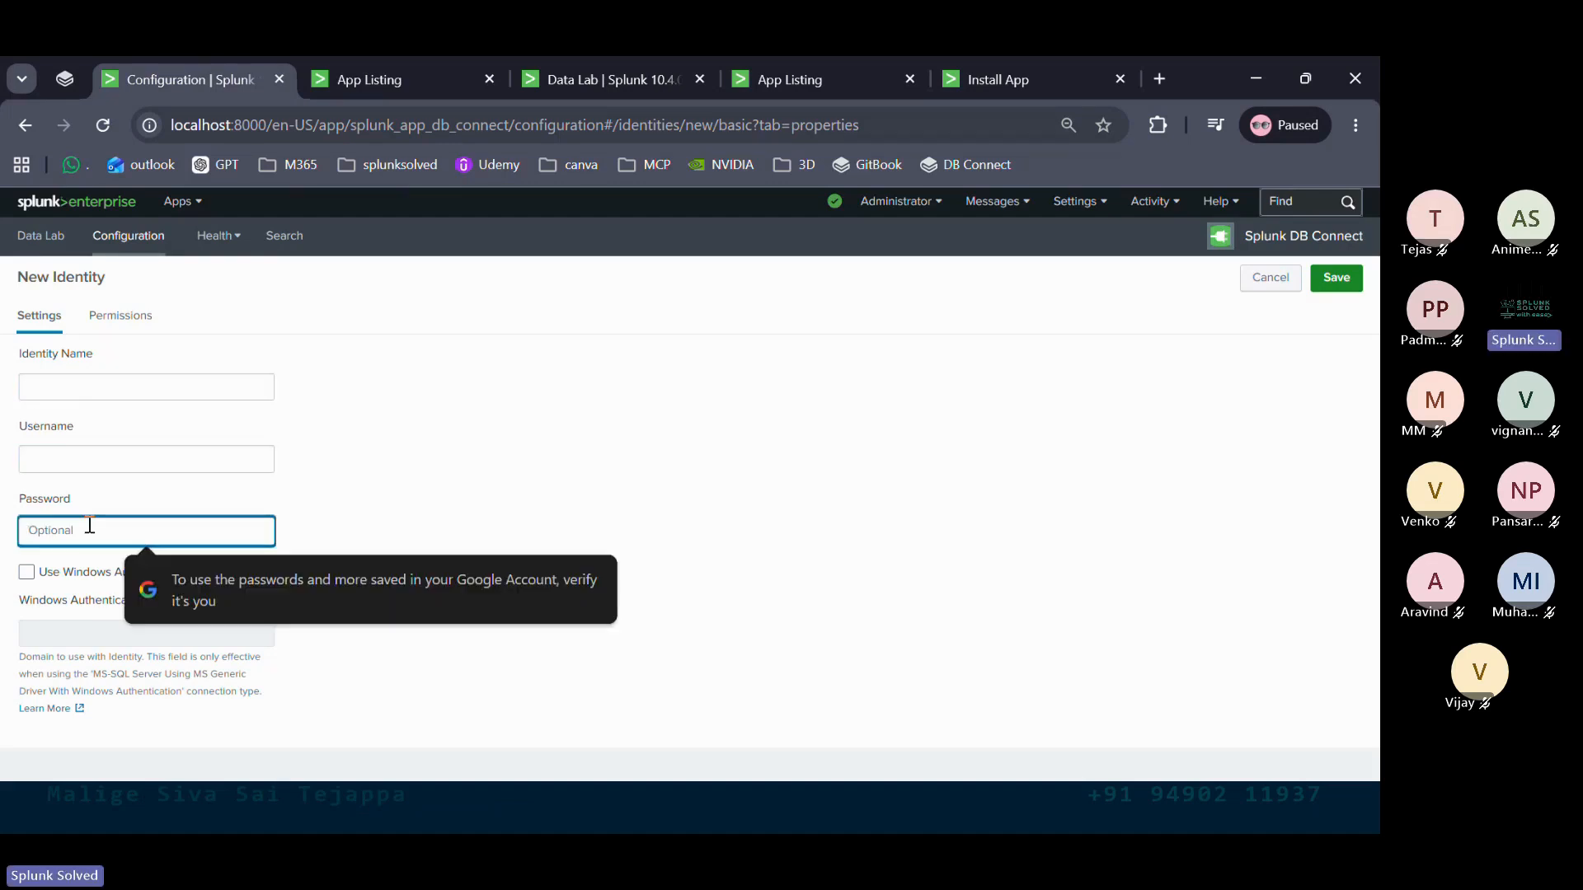
{"action": "left_click", "coordinate": [26, 573]}
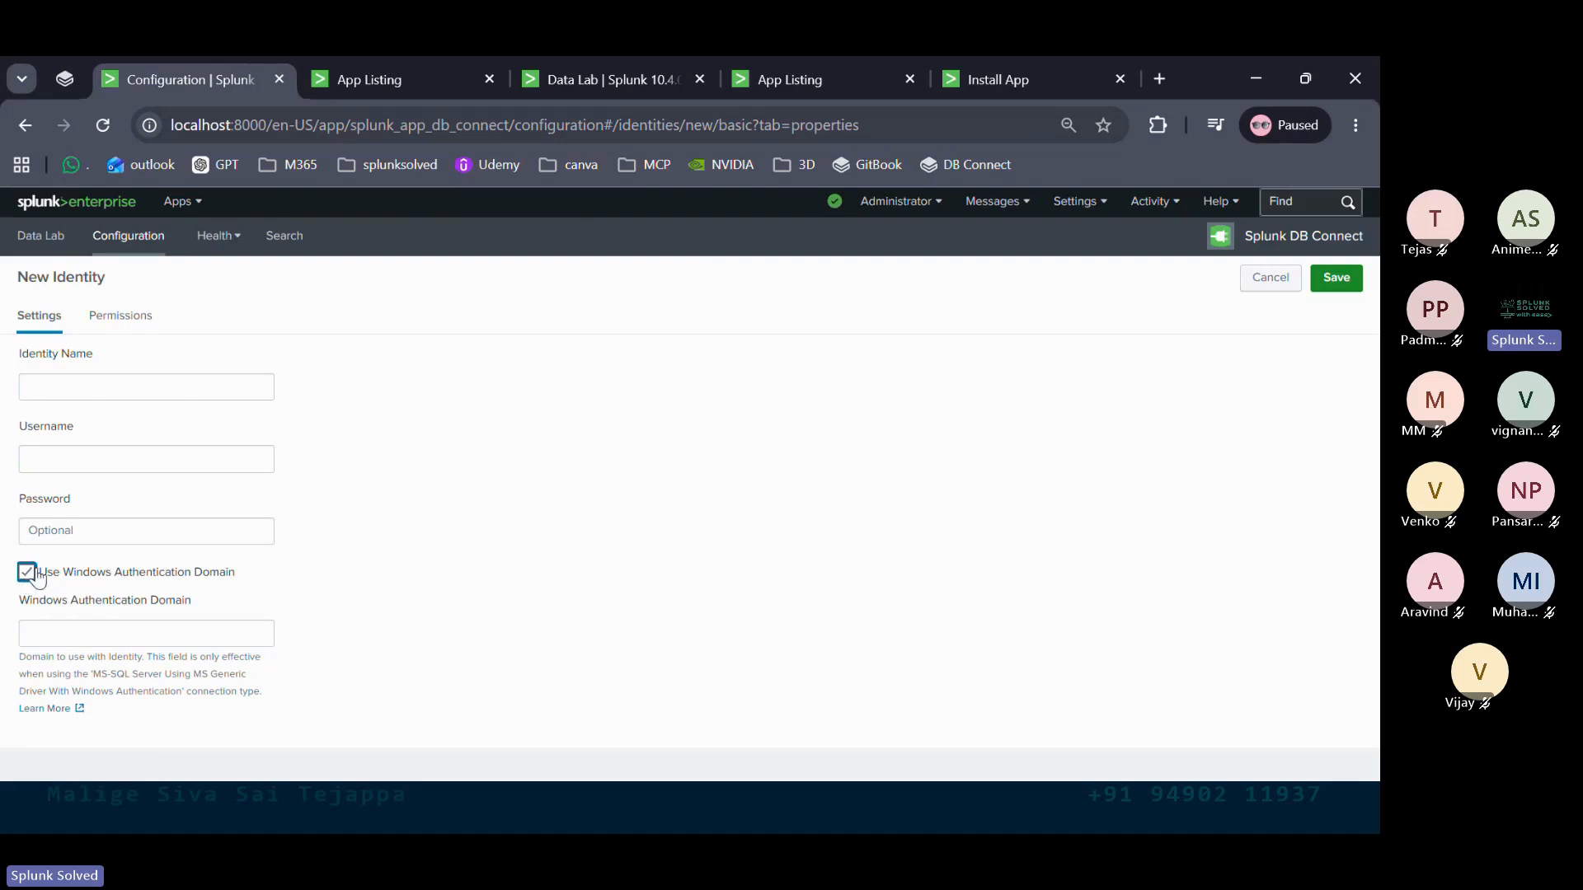
{"action": "left_click", "coordinate": [28, 573]}
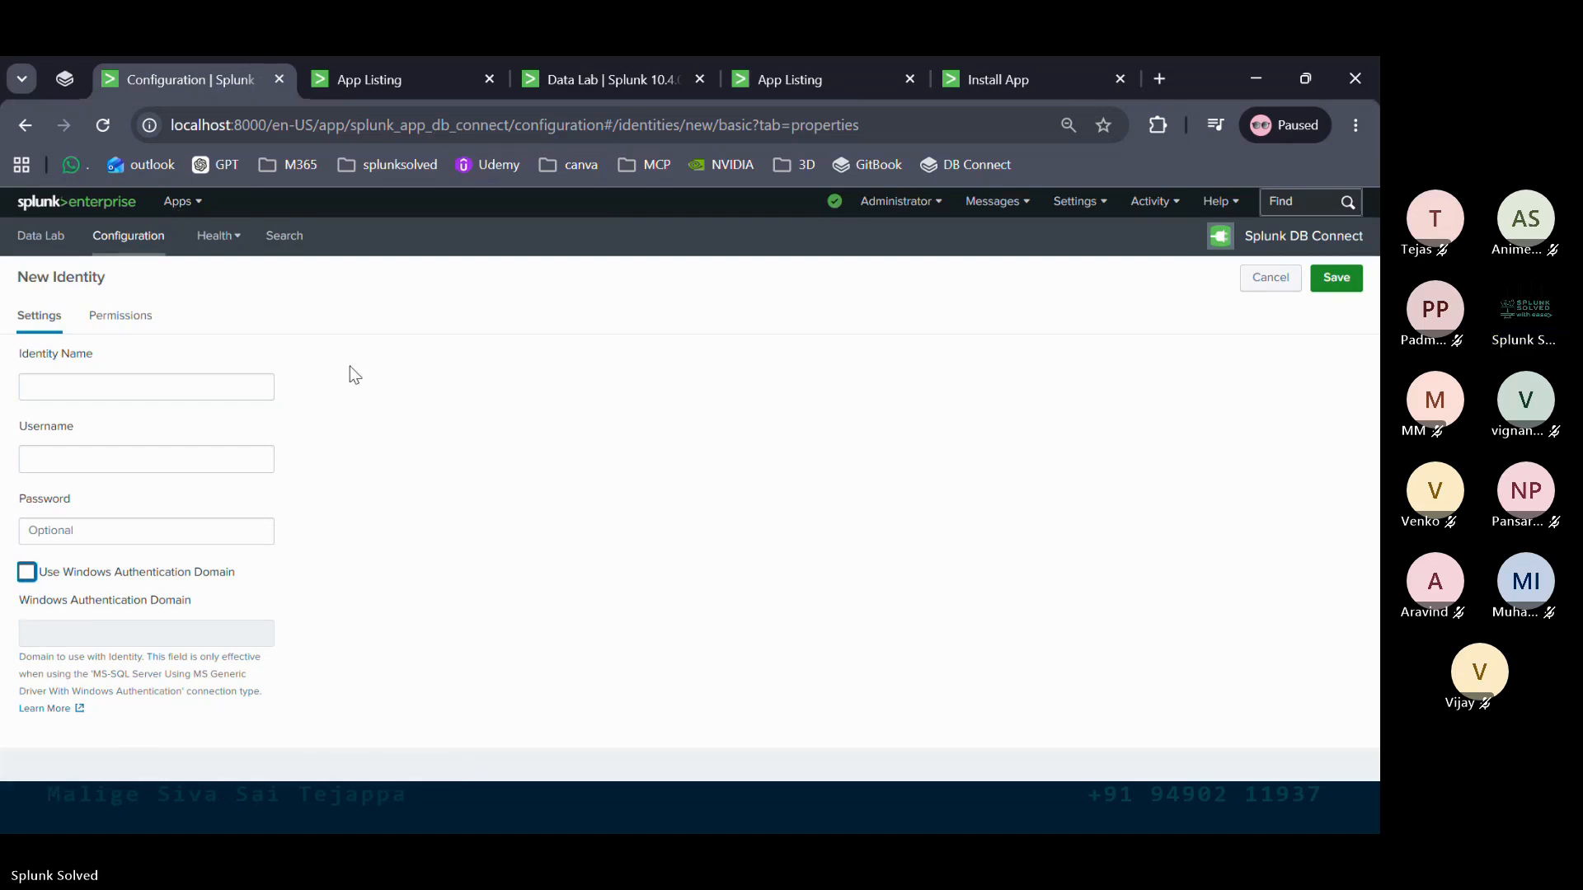
{"action": "left_click", "coordinate": [1278, 280]}
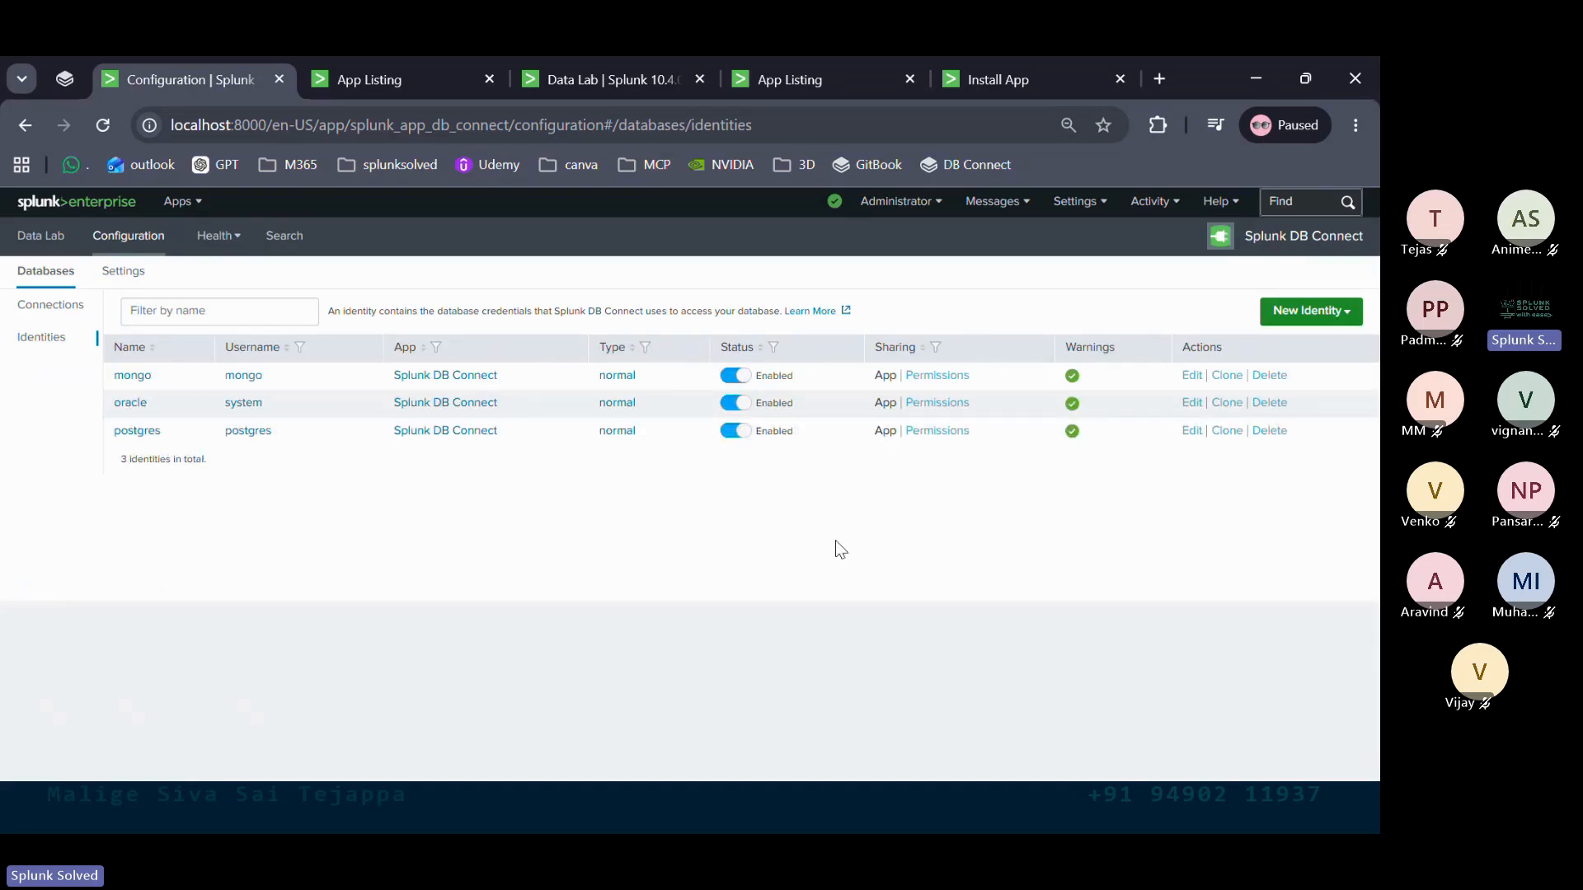
{"action": "left_click", "coordinate": [55, 308]}
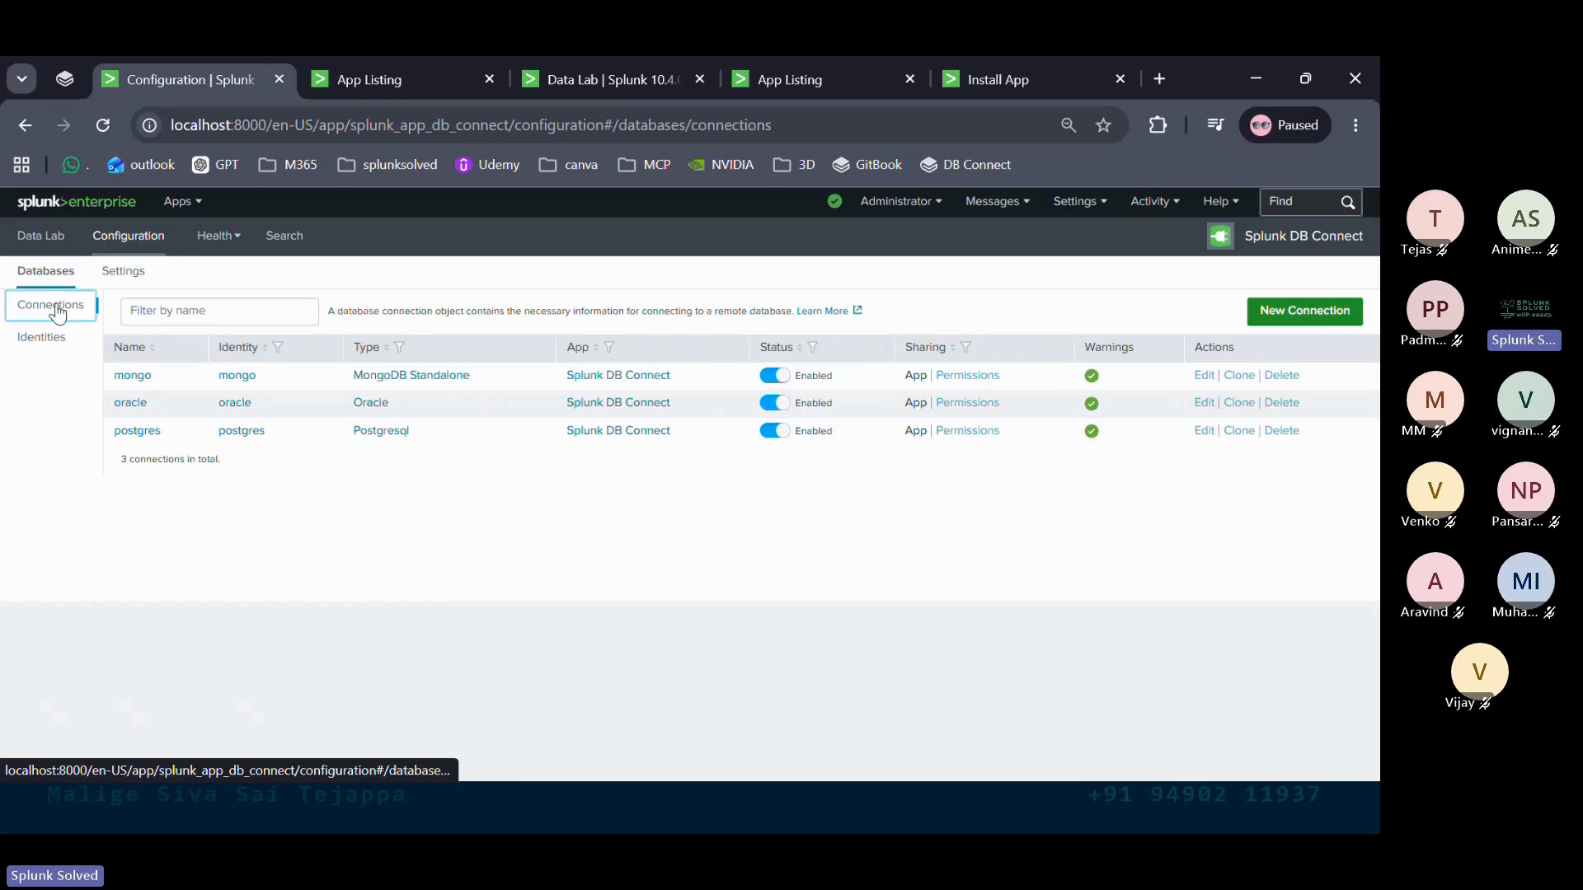
{"action": "left_click", "coordinate": [1323, 320]}
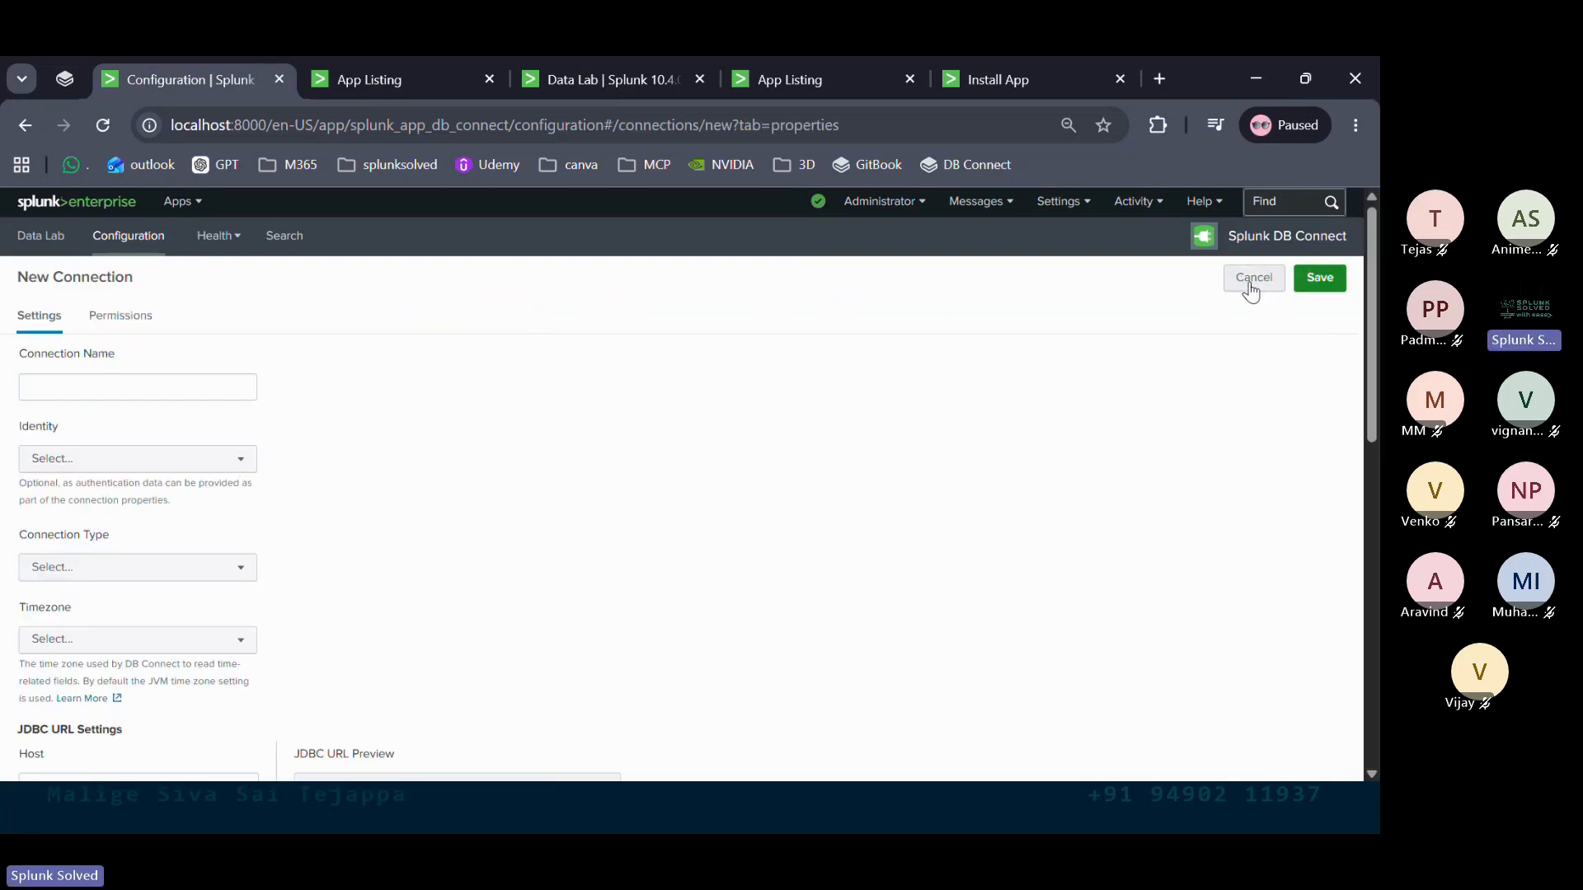
{"action": "left_click", "coordinate": [1252, 279]}
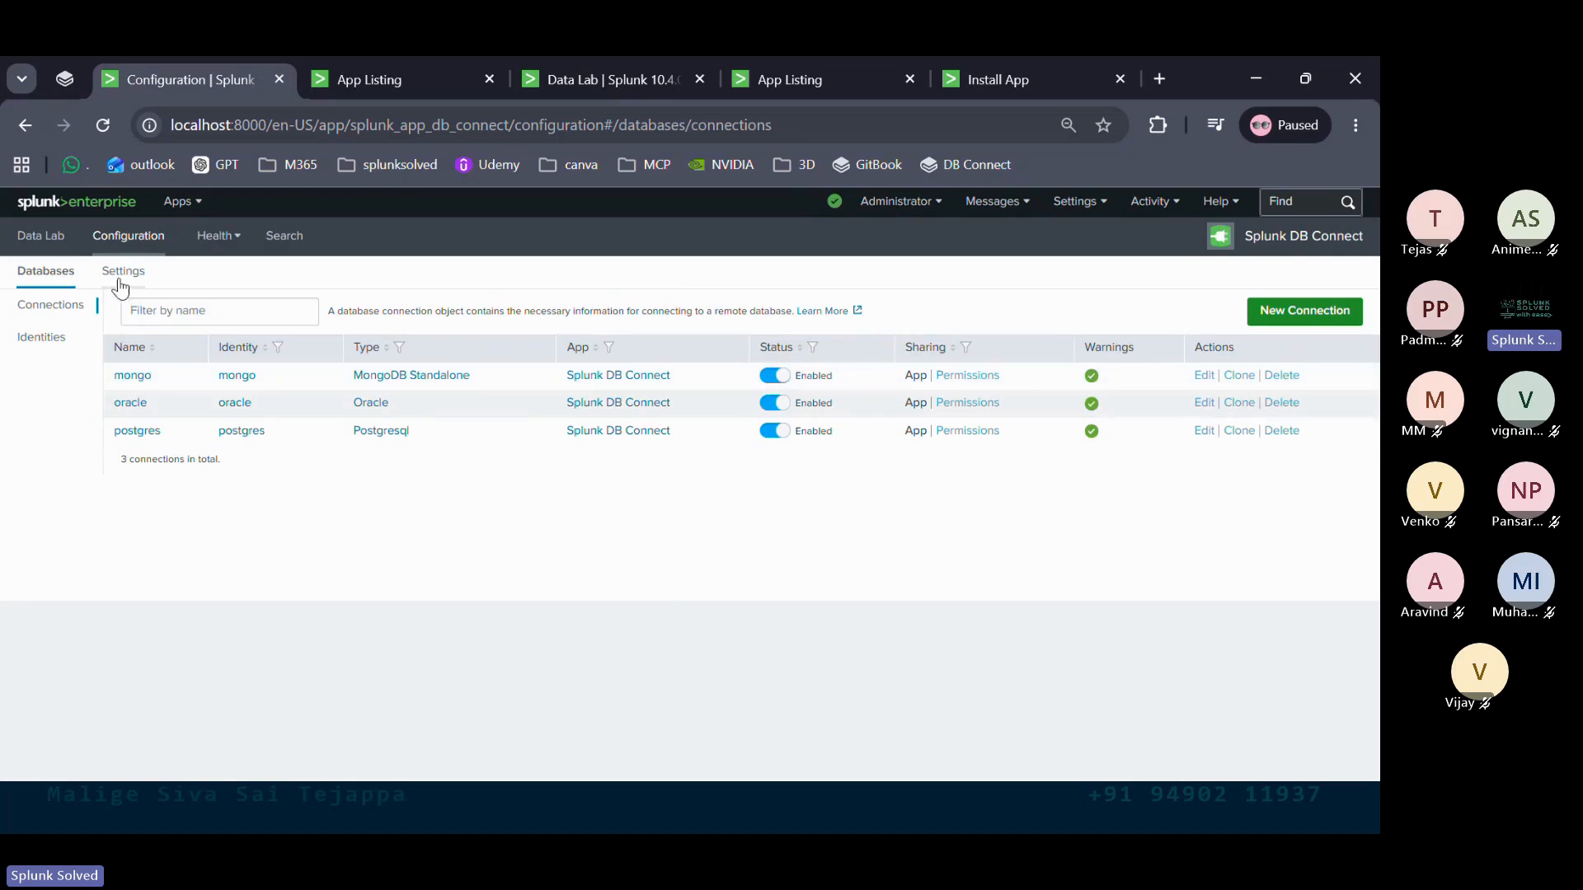
{"action": "left_click", "coordinate": [43, 337]}
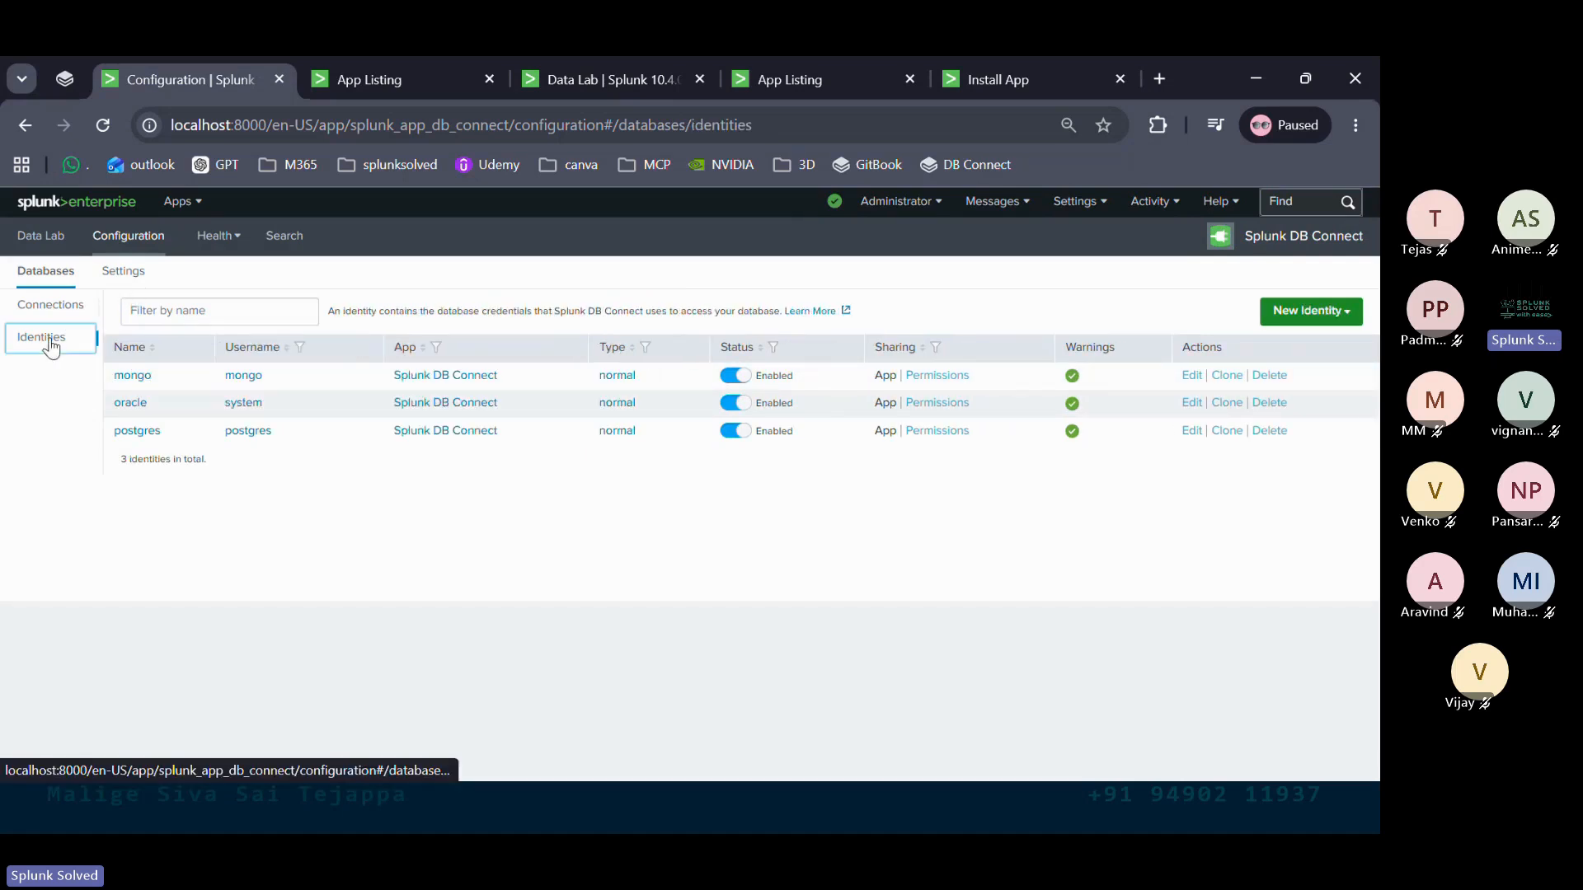
{"action": "left_click", "coordinate": [1309, 312]}
Save a basic identity Oracle1 with username oracle and its password, then go to Connections
{"action": "left_click", "coordinate": [1293, 346]}
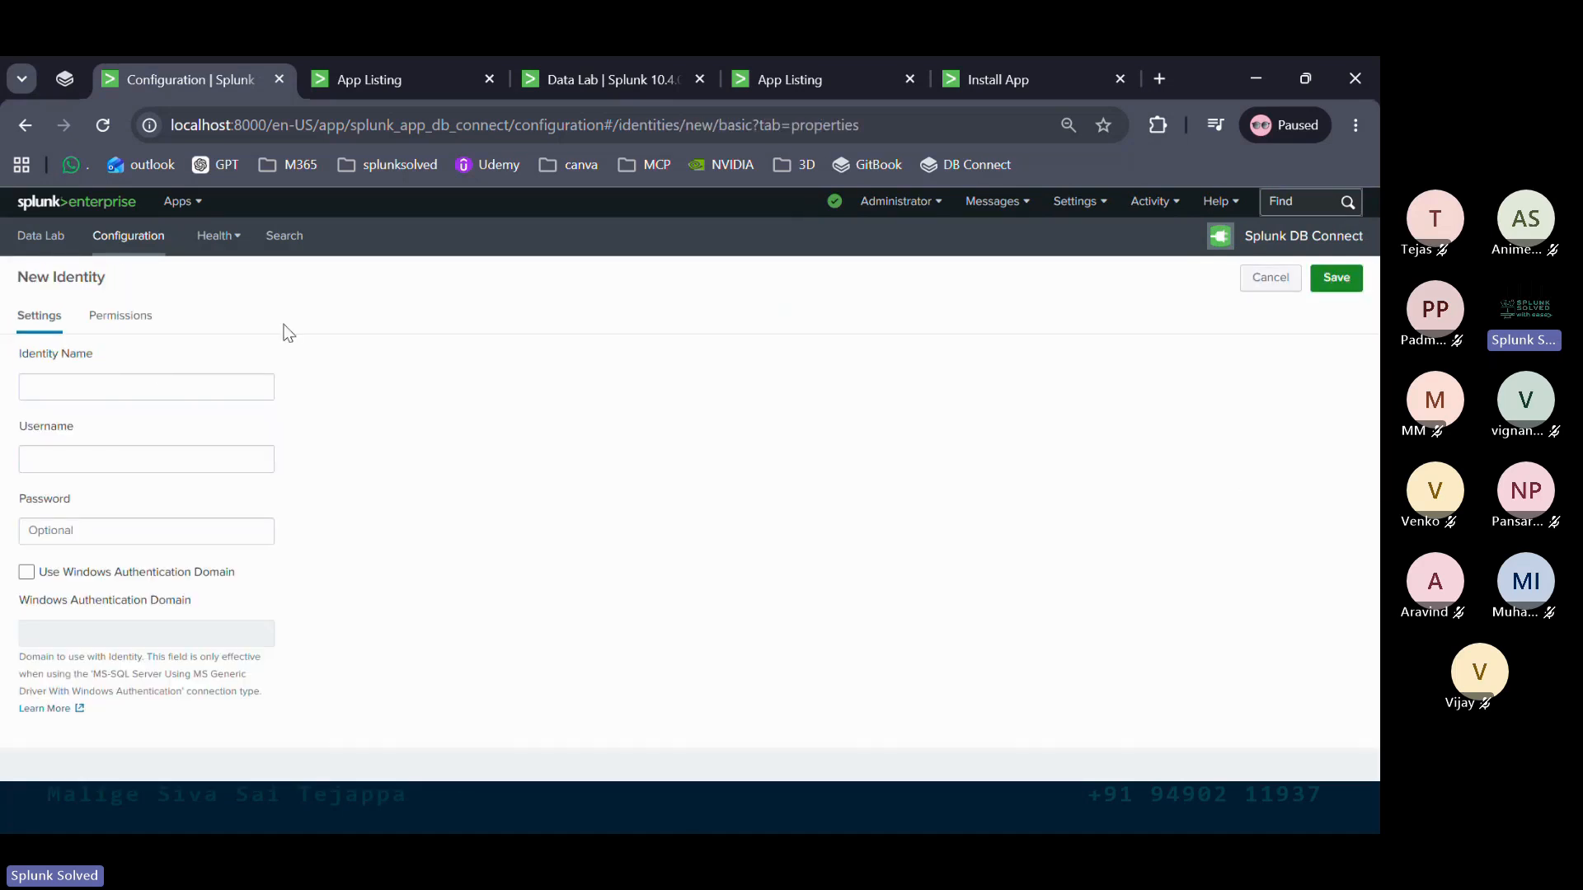
{"action": "left_click", "coordinate": [152, 383]}
{"action": "type", "text": "Oracl"}
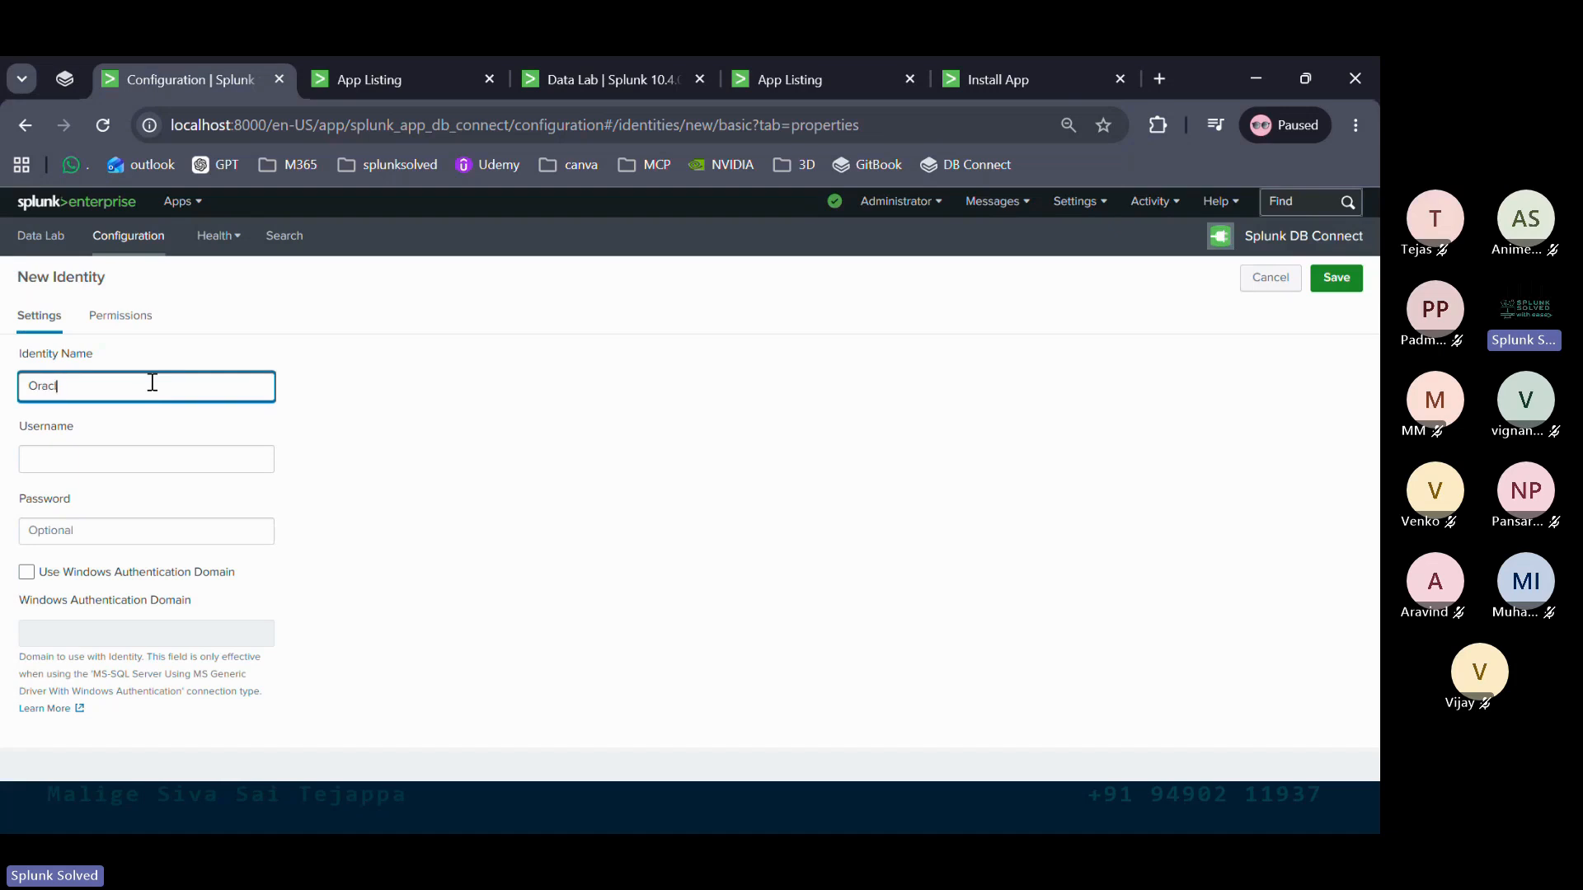
{"action": "type", "text": "e1"}
{"action": "left_click", "coordinate": [136, 455]}
{"action": "type", "text": "oracle"}
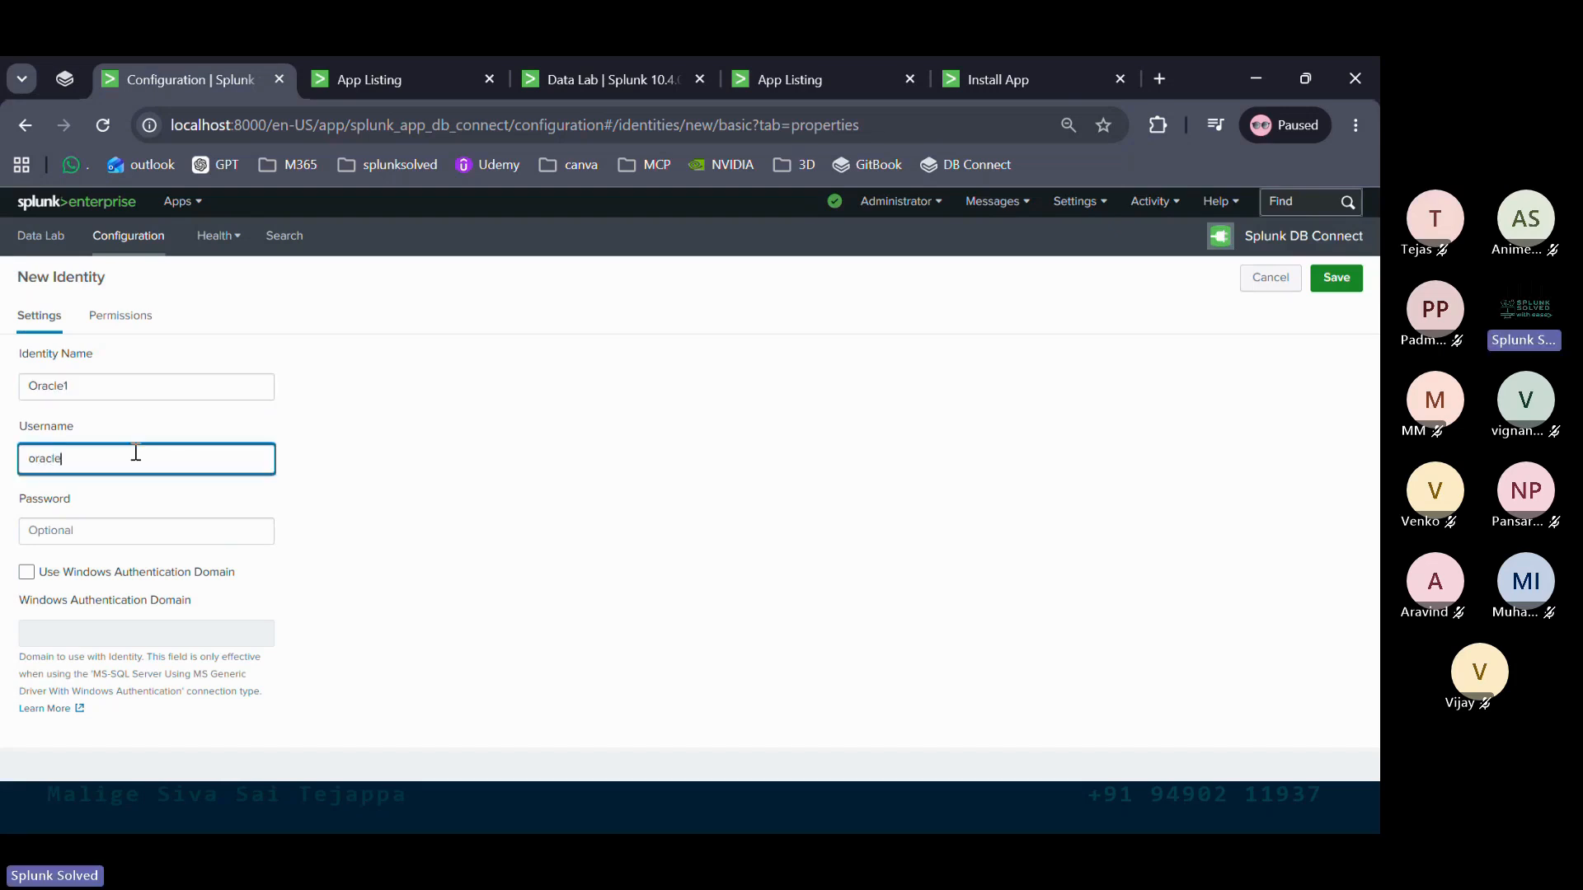
{"action": "left_click", "coordinate": [116, 528]}
{"action": "type", "text": "oracl"}
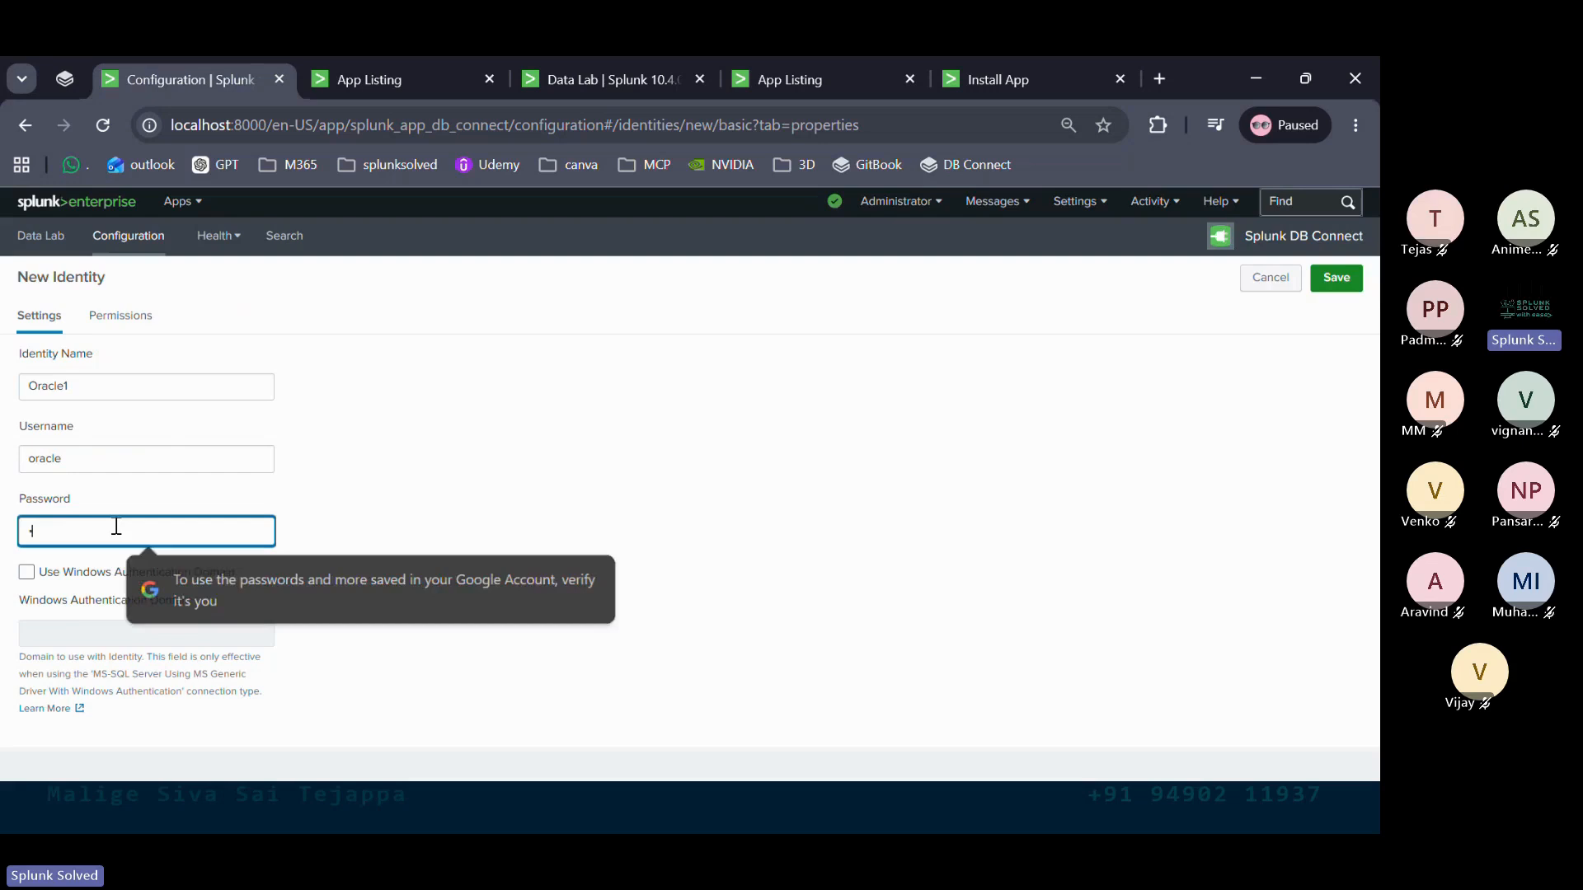
{"action": "type", "text": "e123"}
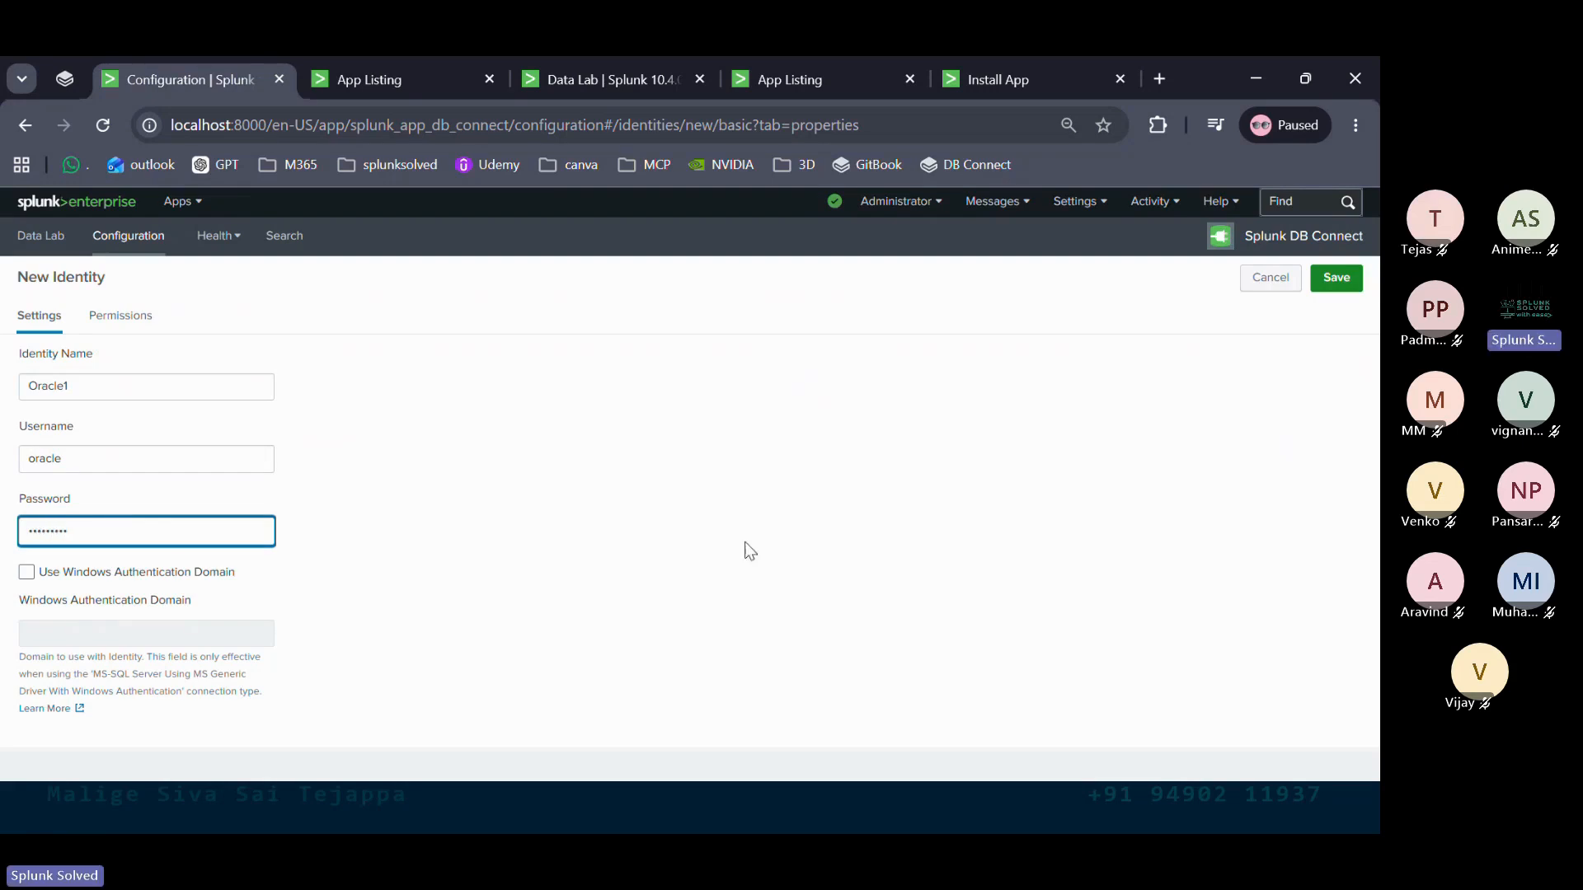
{"action": "left_click", "coordinate": [1342, 278]}
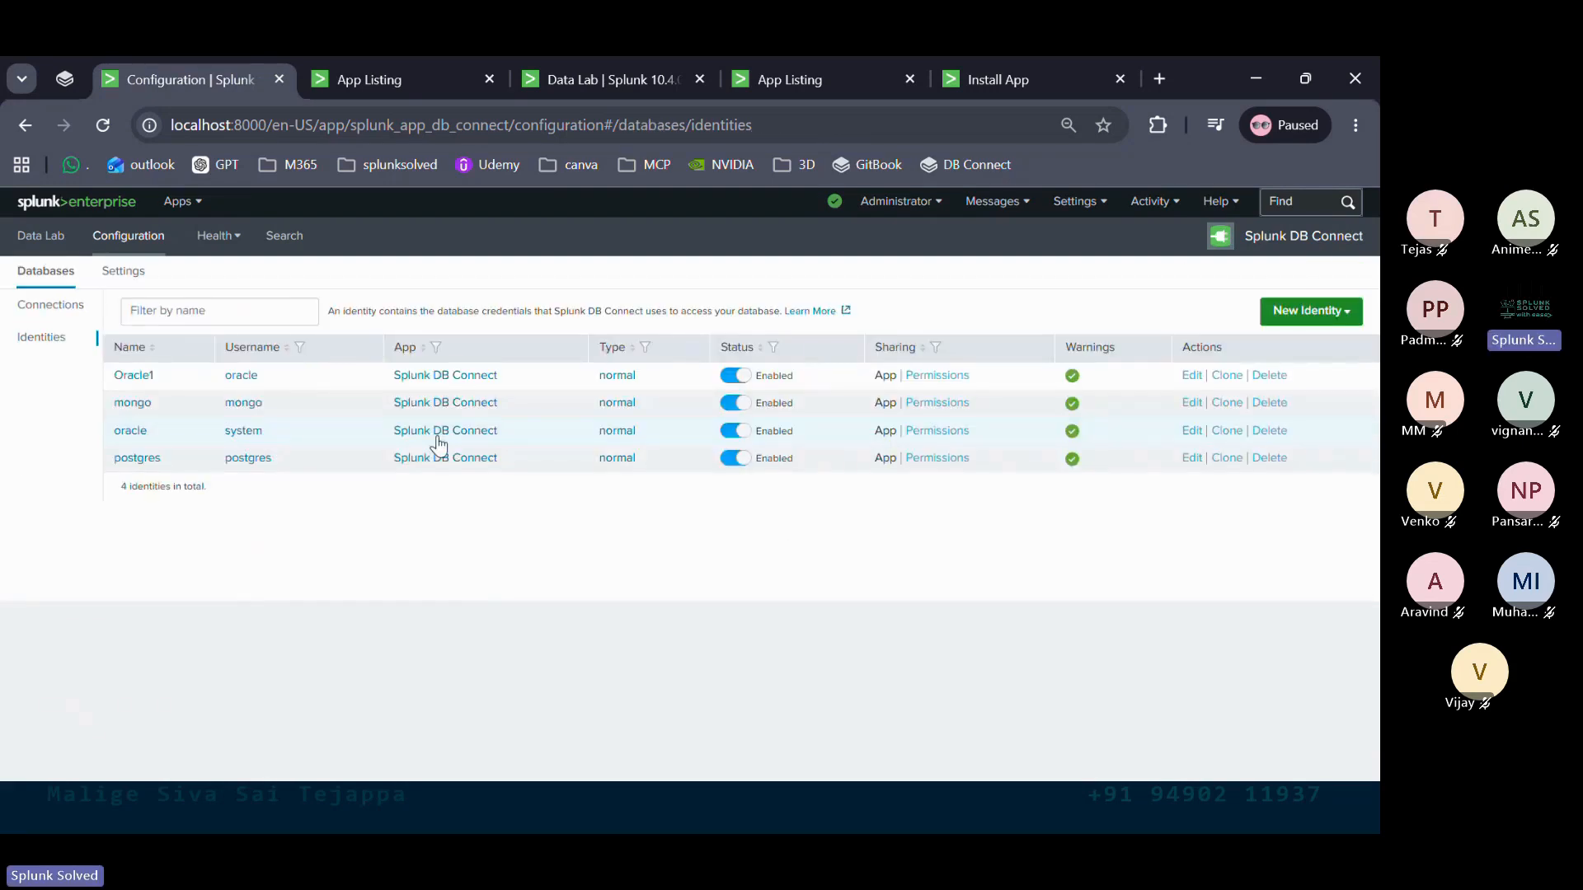
{"action": "left_click", "coordinate": [42, 307]}
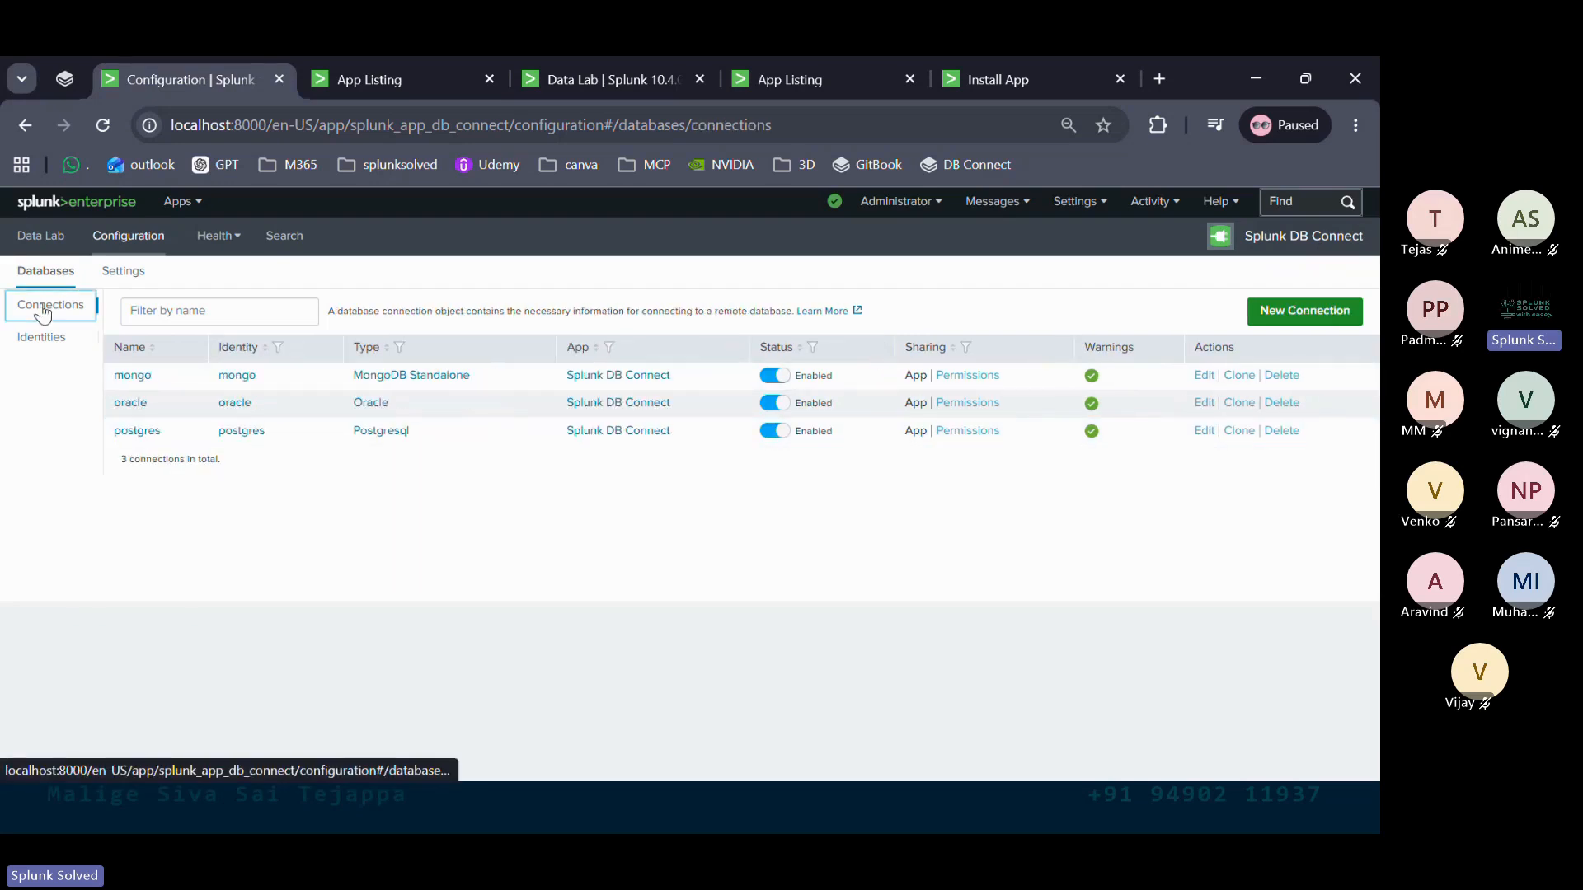
Start a blank New Connection form and return to its Connection Name field
{"action": "left_click", "coordinate": [1321, 315]}
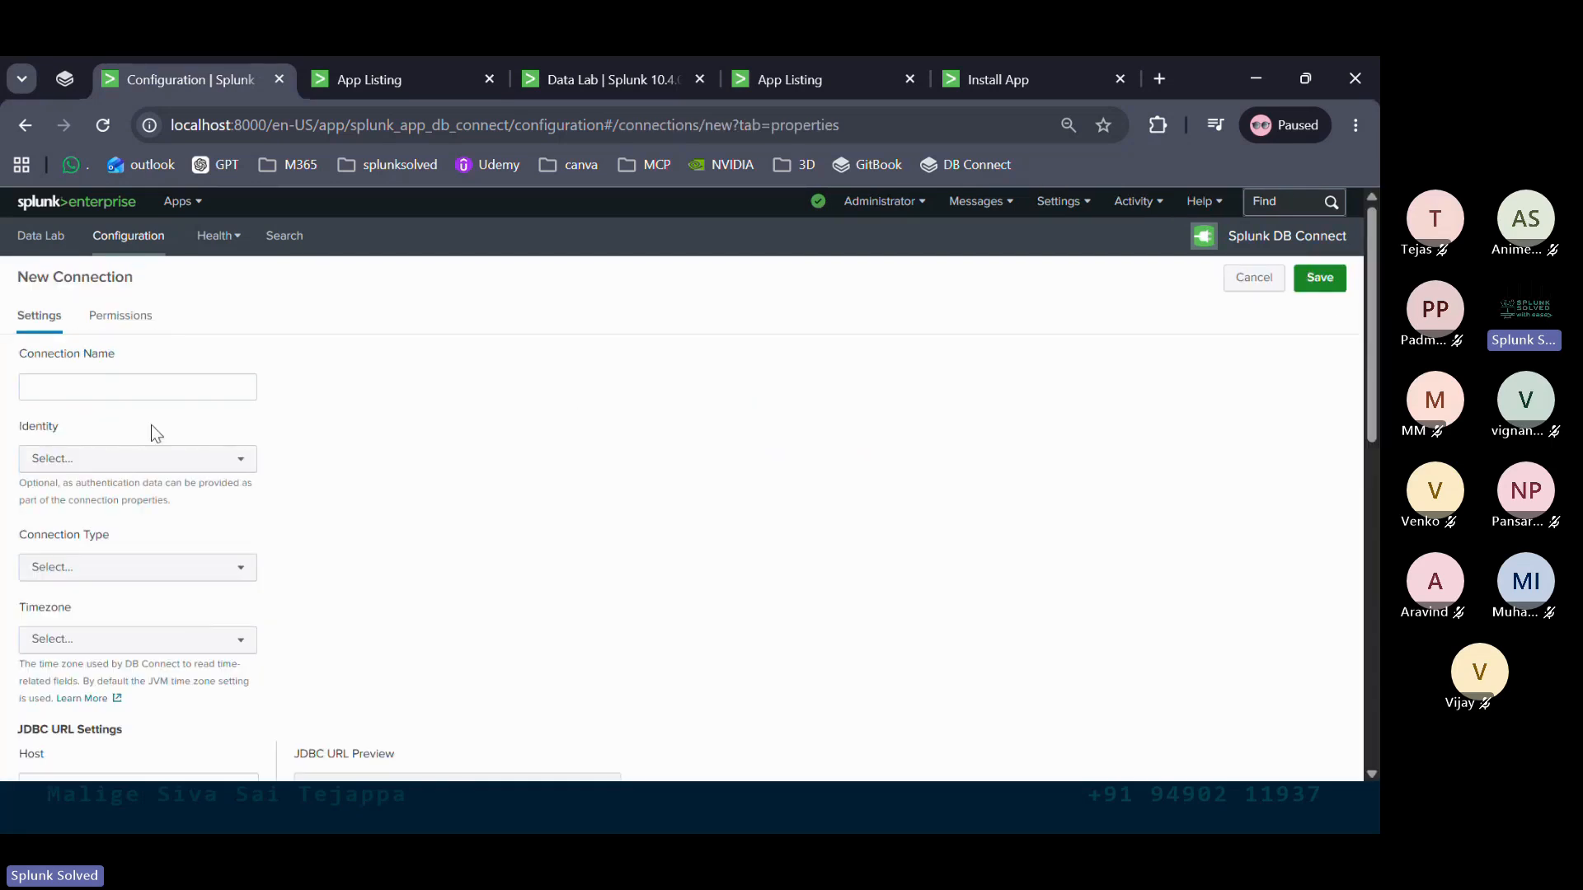
{"action": "scroll", "coordinate": [151, 425], "scroll_direction": "down", "scroll_amount": 1}
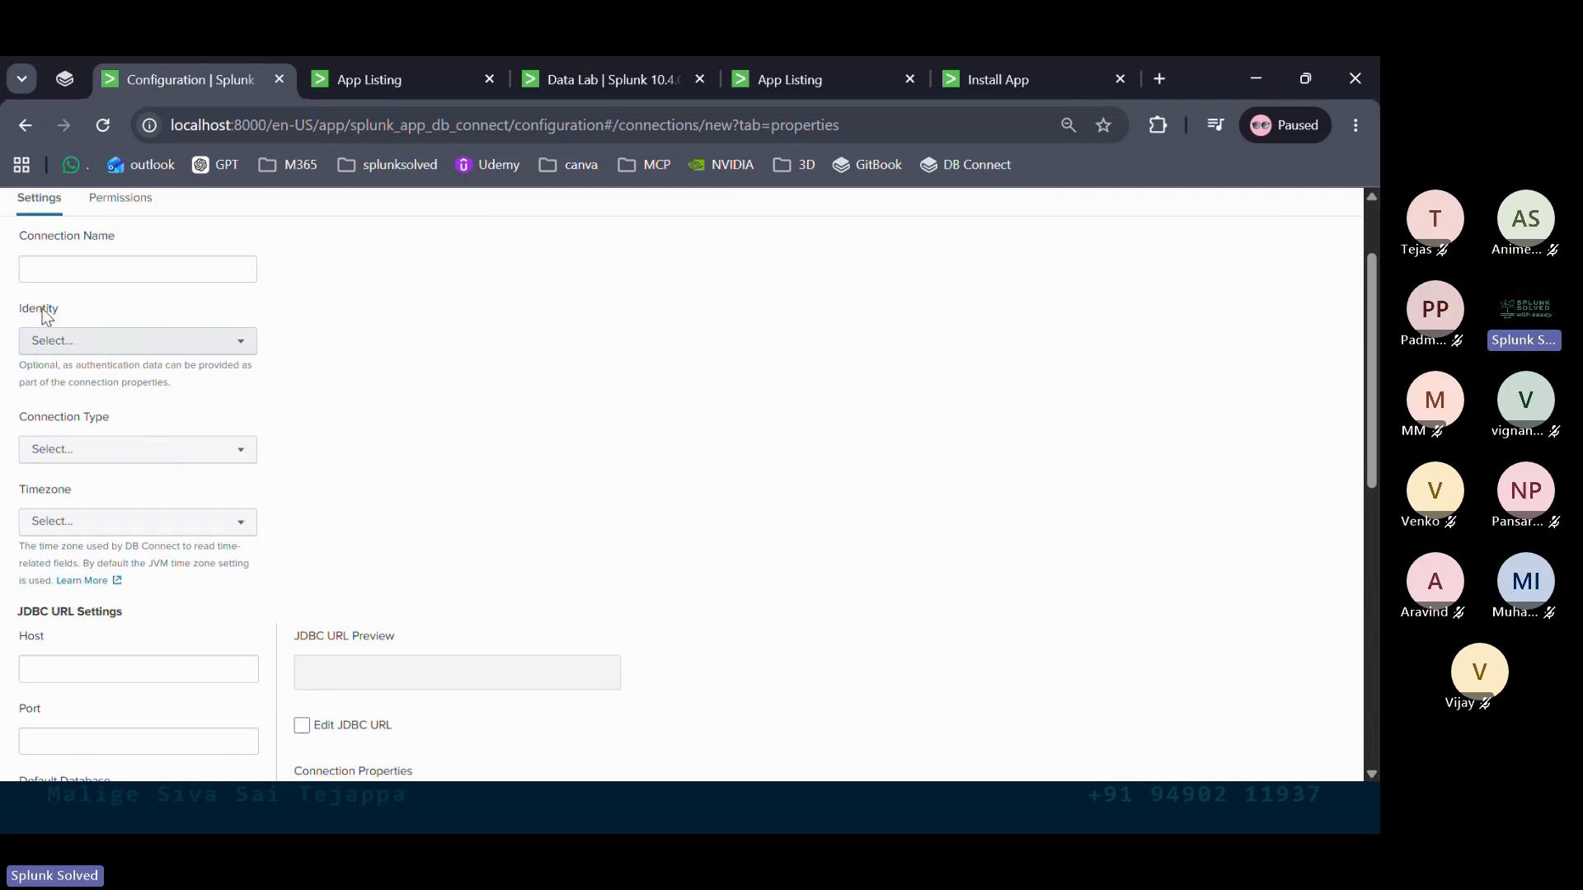
{"action": "scroll", "coordinate": [66, 536], "scroll_direction": "down", "scroll_amount": 2}
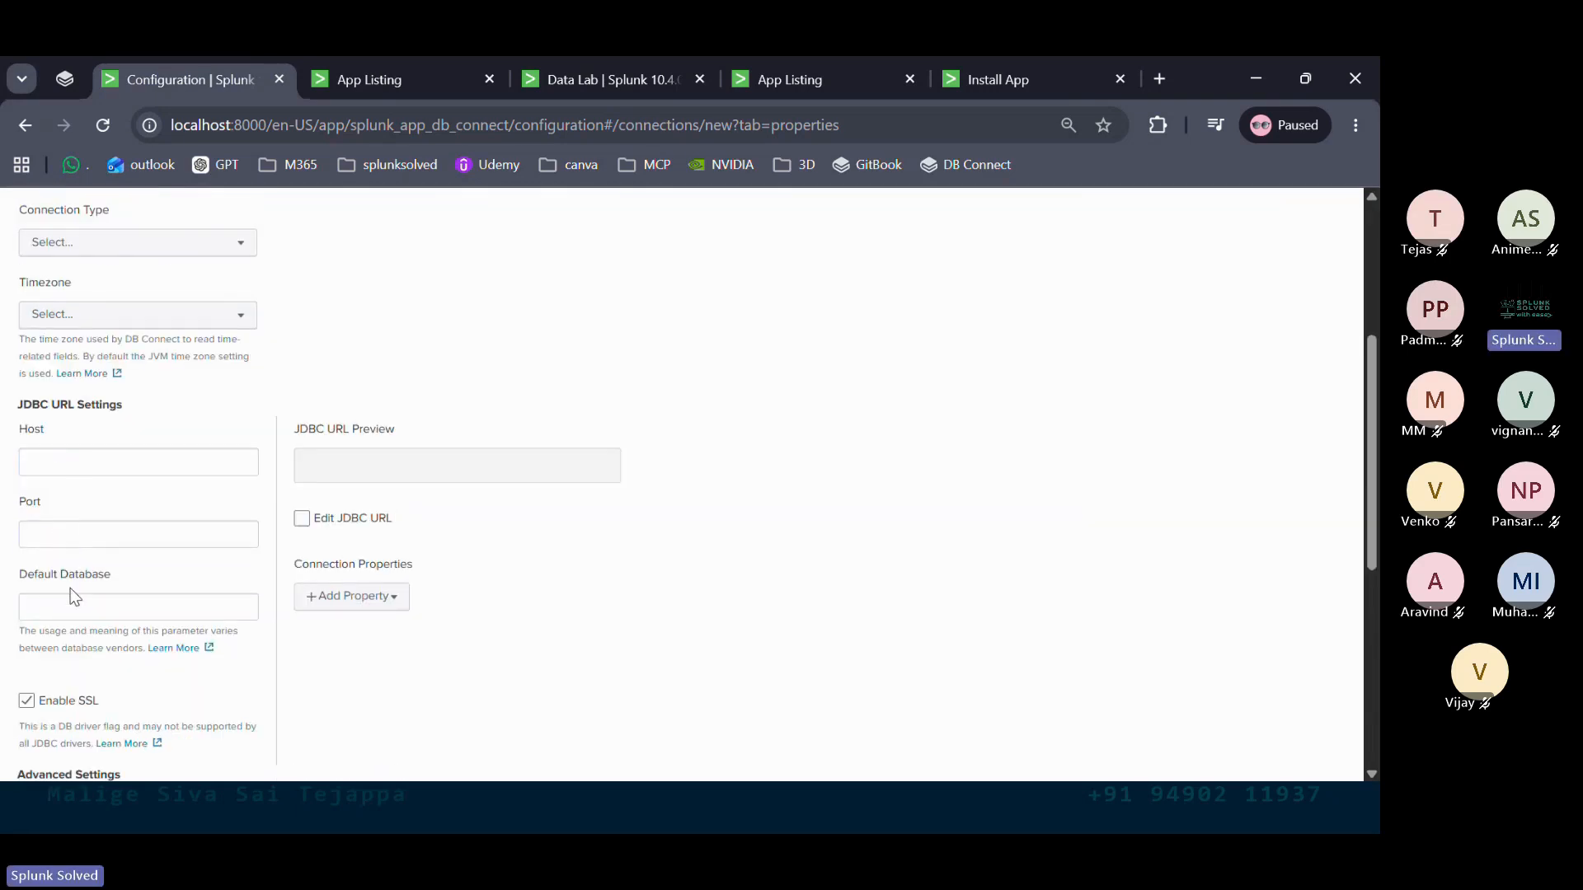
{"action": "scroll", "coordinate": [75, 600], "scroll_direction": "down", "scroll_amount": 1}
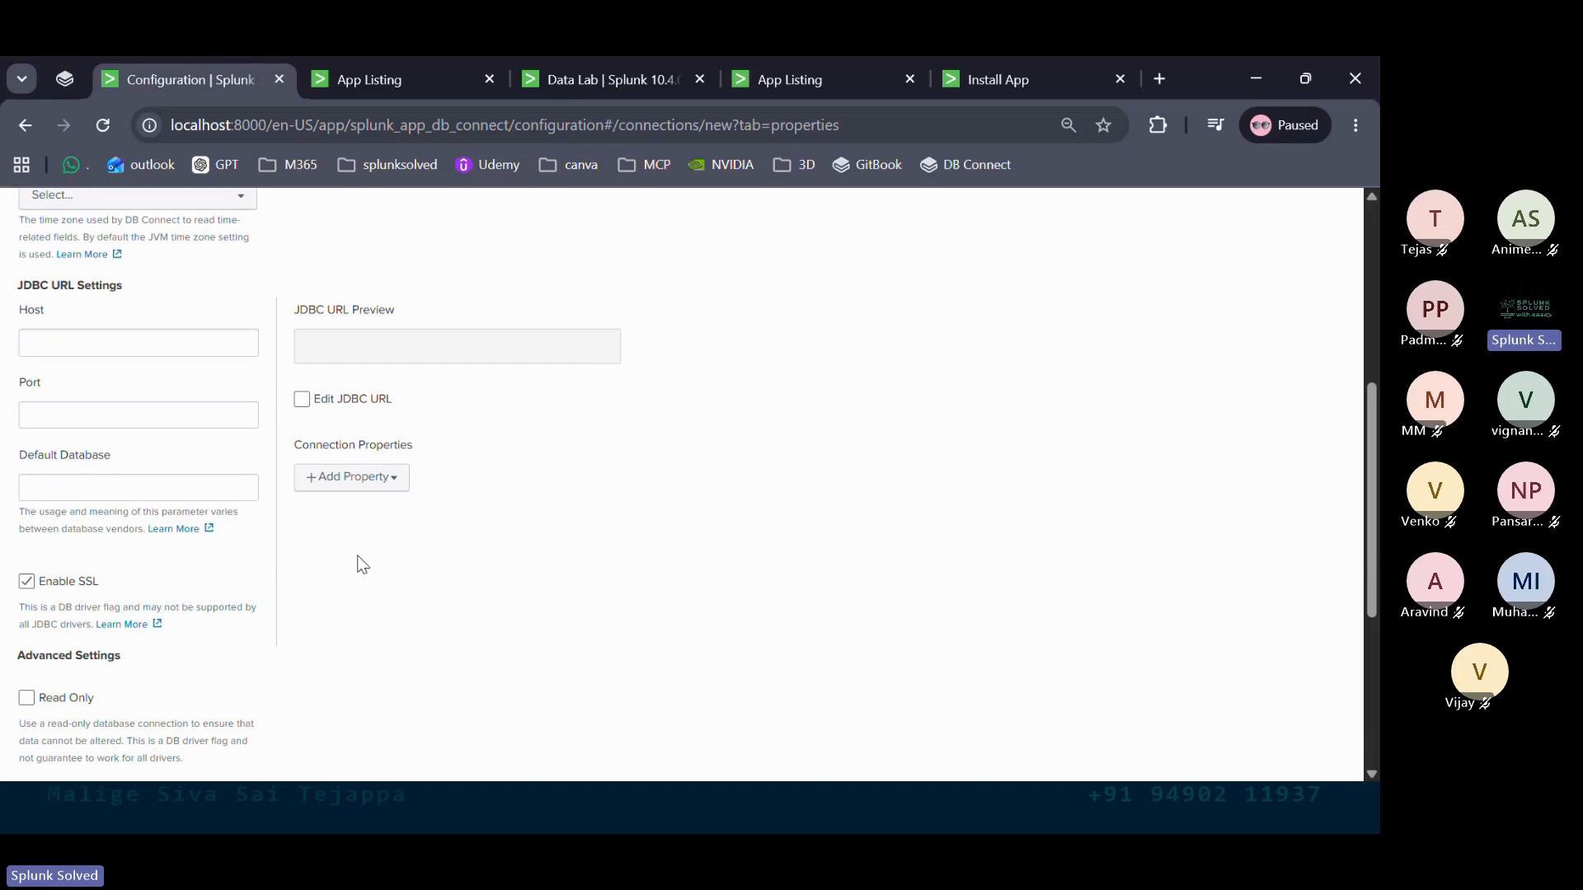
{"action": "scroll", "coordinate": [358, 556], "scroll_direction": "up", "scroll_amount": 5}
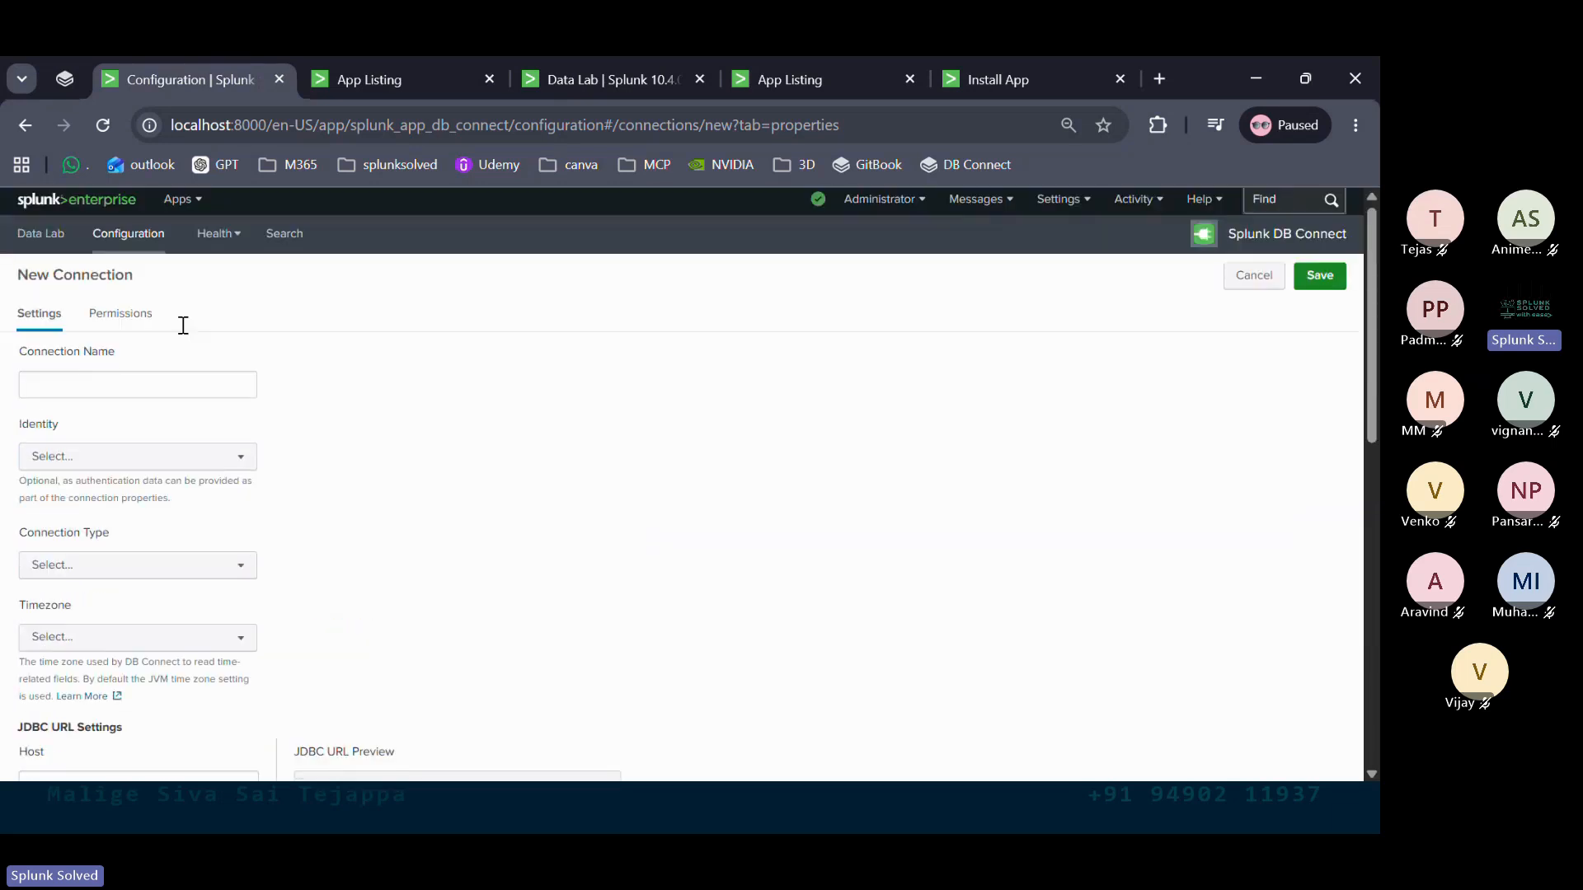
Name the connection 'bsufbwef' and assign it the Oracle1 identity
{"action": "left_click", "coordinate": [136, 378]}
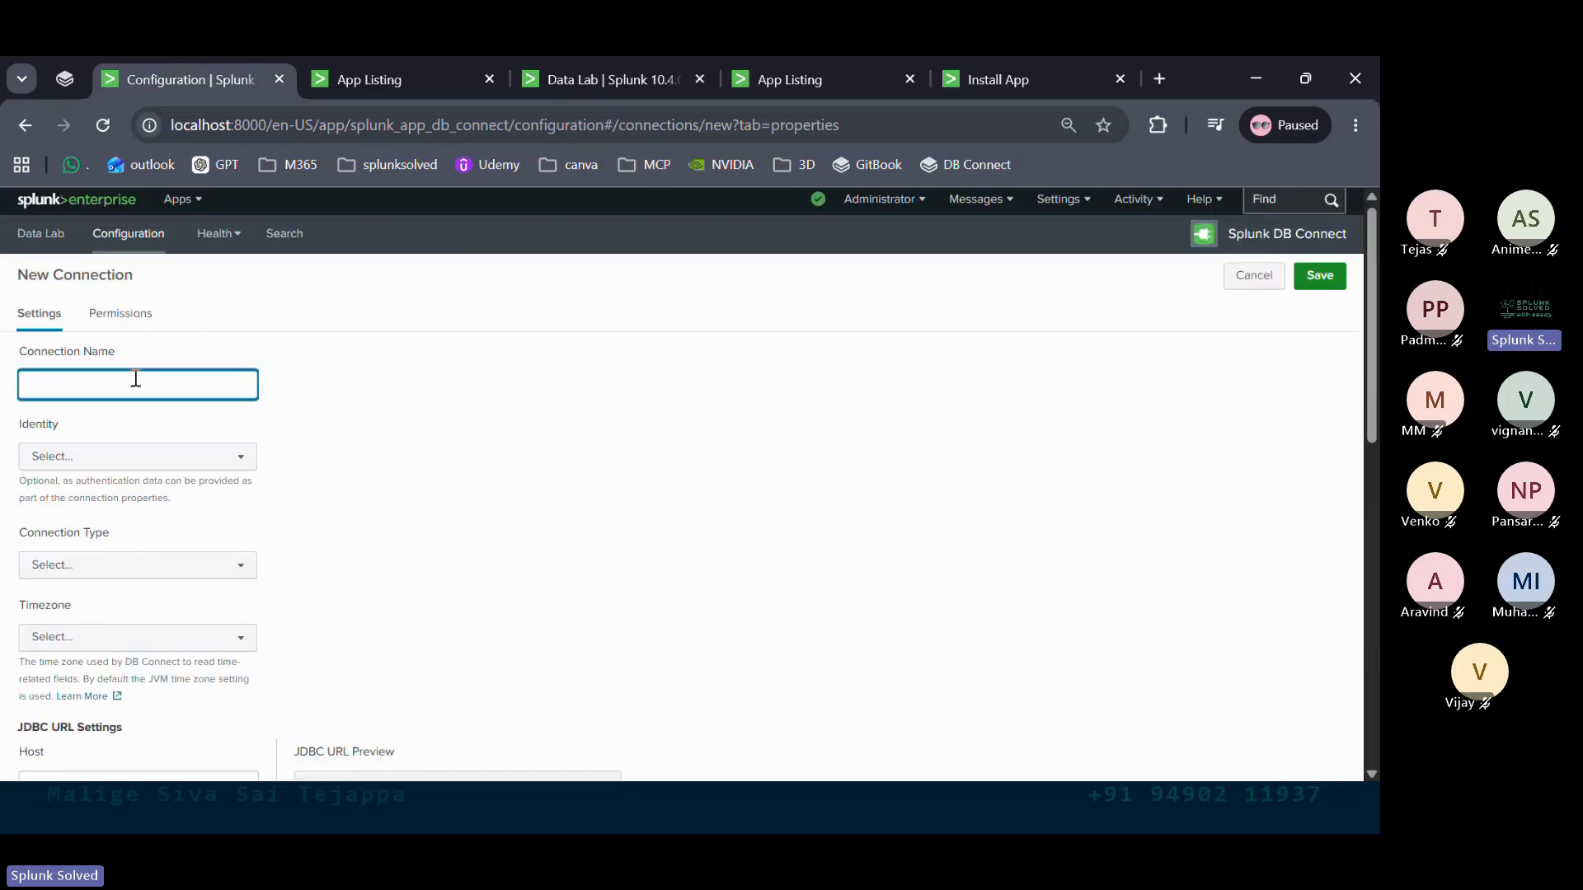
{"action": "type", "text": "bsufbwef"}
{"action": "left_click", "coordinate": [159, 459]}
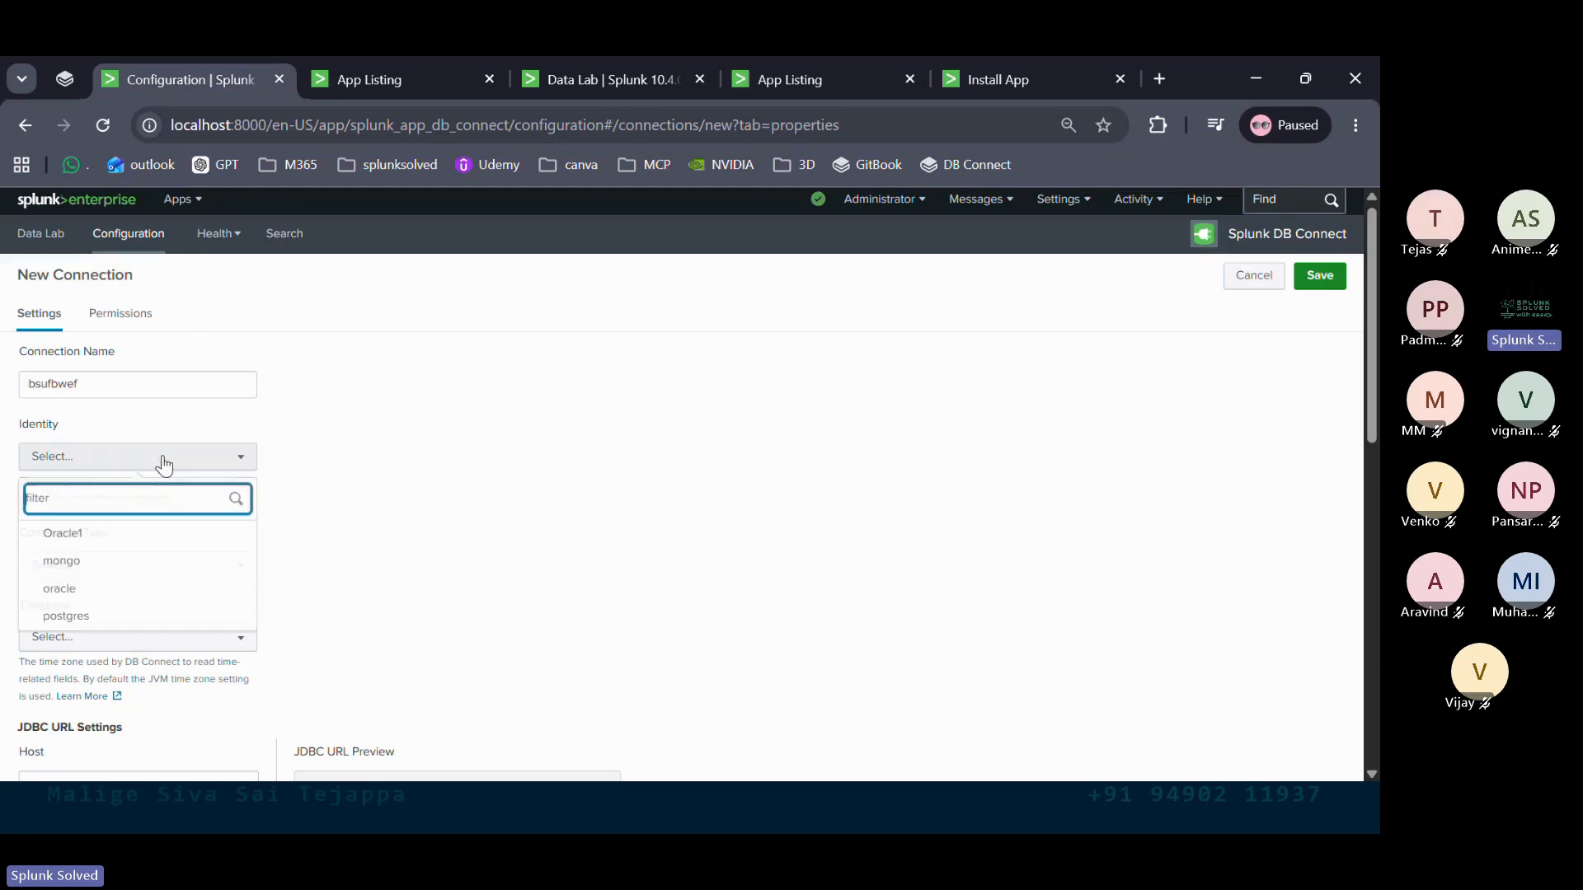
{"action": "left_click", "coordinate": [105, 537]}
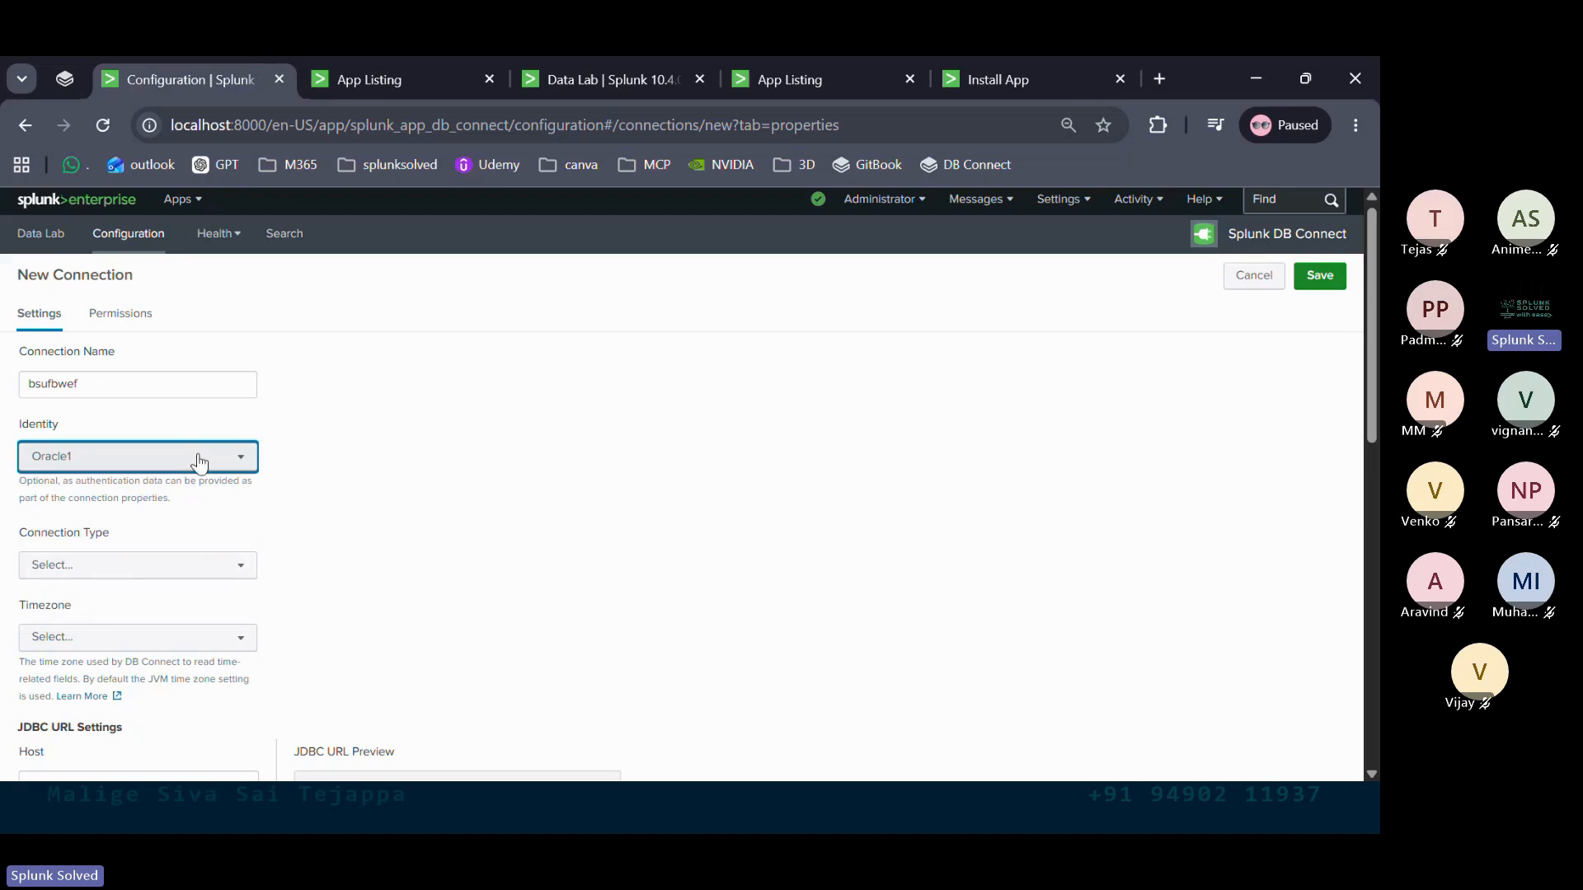
Set the connection type to Oracle by filtering for 'ora'
{"action": "scroll", "coordinate": [201, 463], "scroll_direction": "down", "scroll_amount": 1}
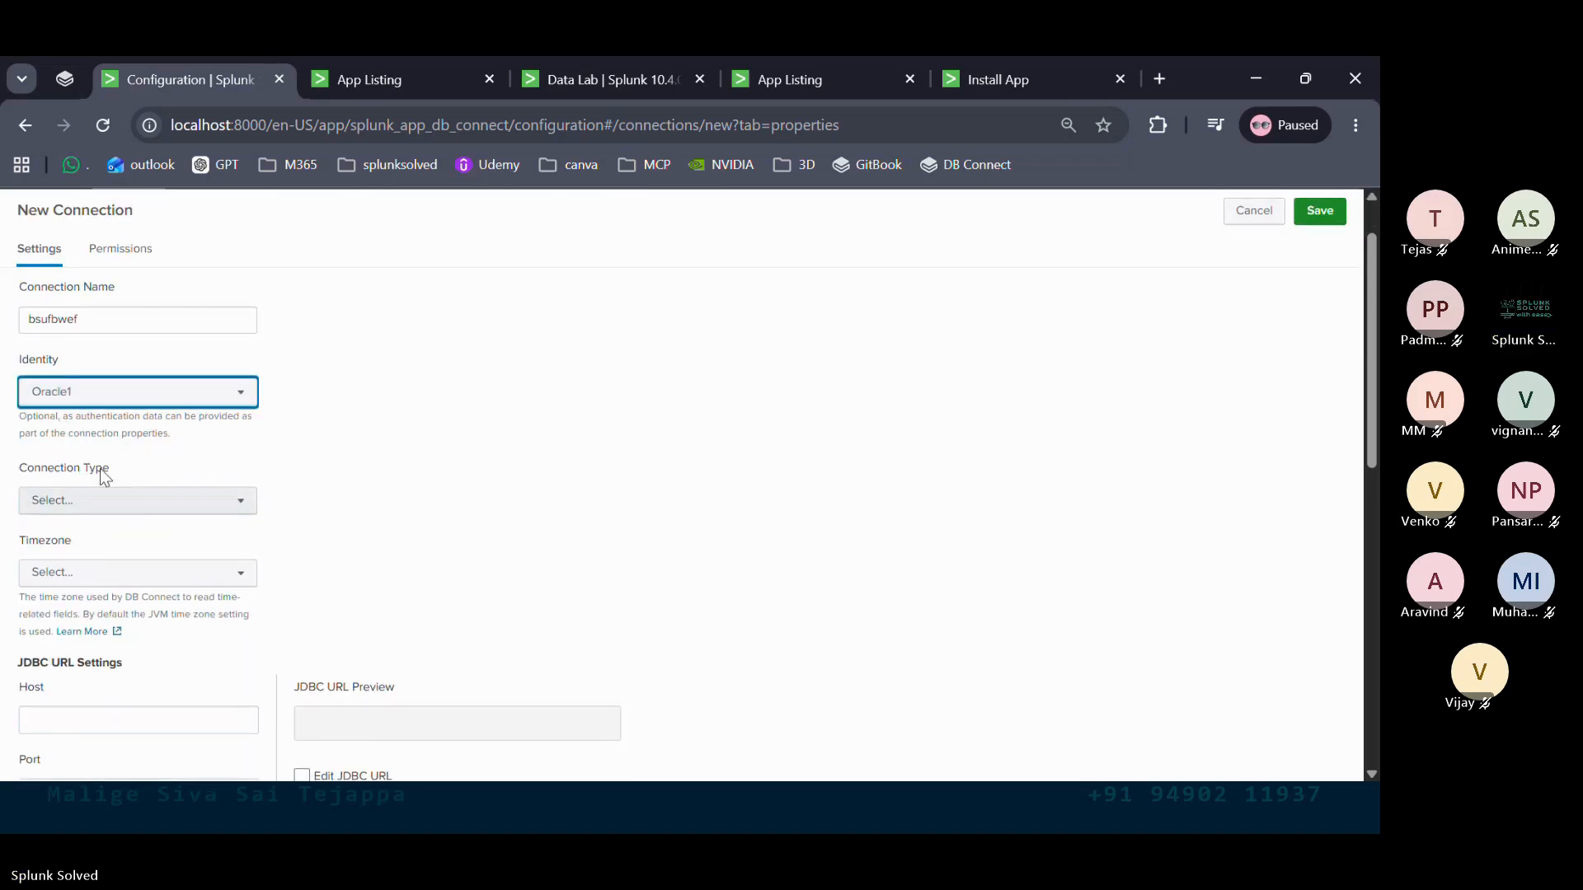
{"action": "scroll", "coordinate": [100, 468], "scroll_direction": "down", "scroll_amount": 2}
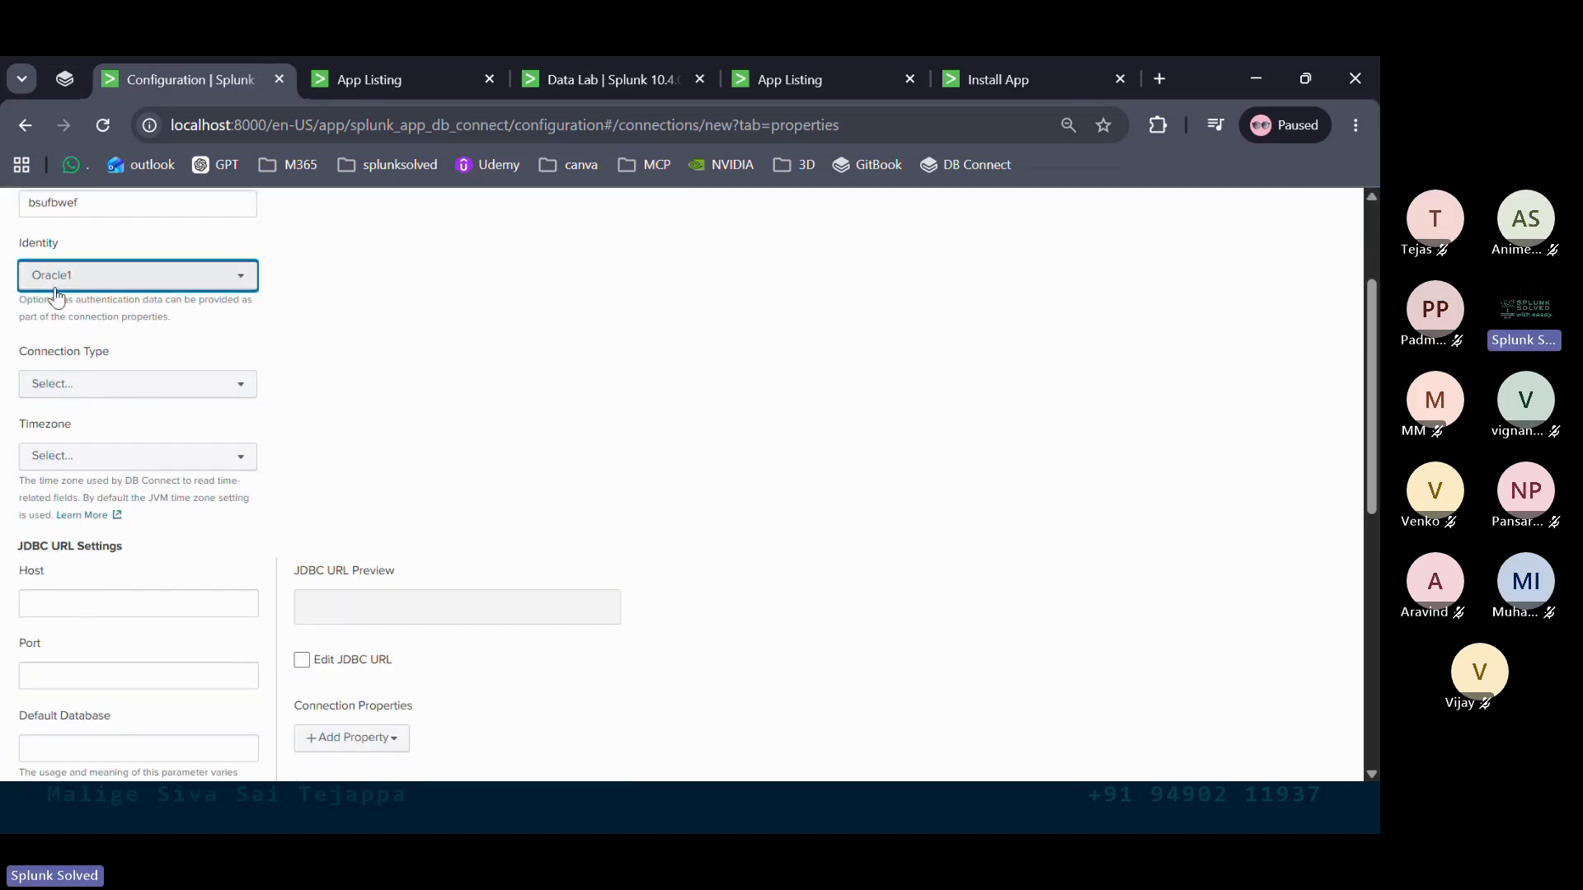
{"action": "left_click", "coordinate": [125, 387]}
{"action": "type", "text": "ora"}
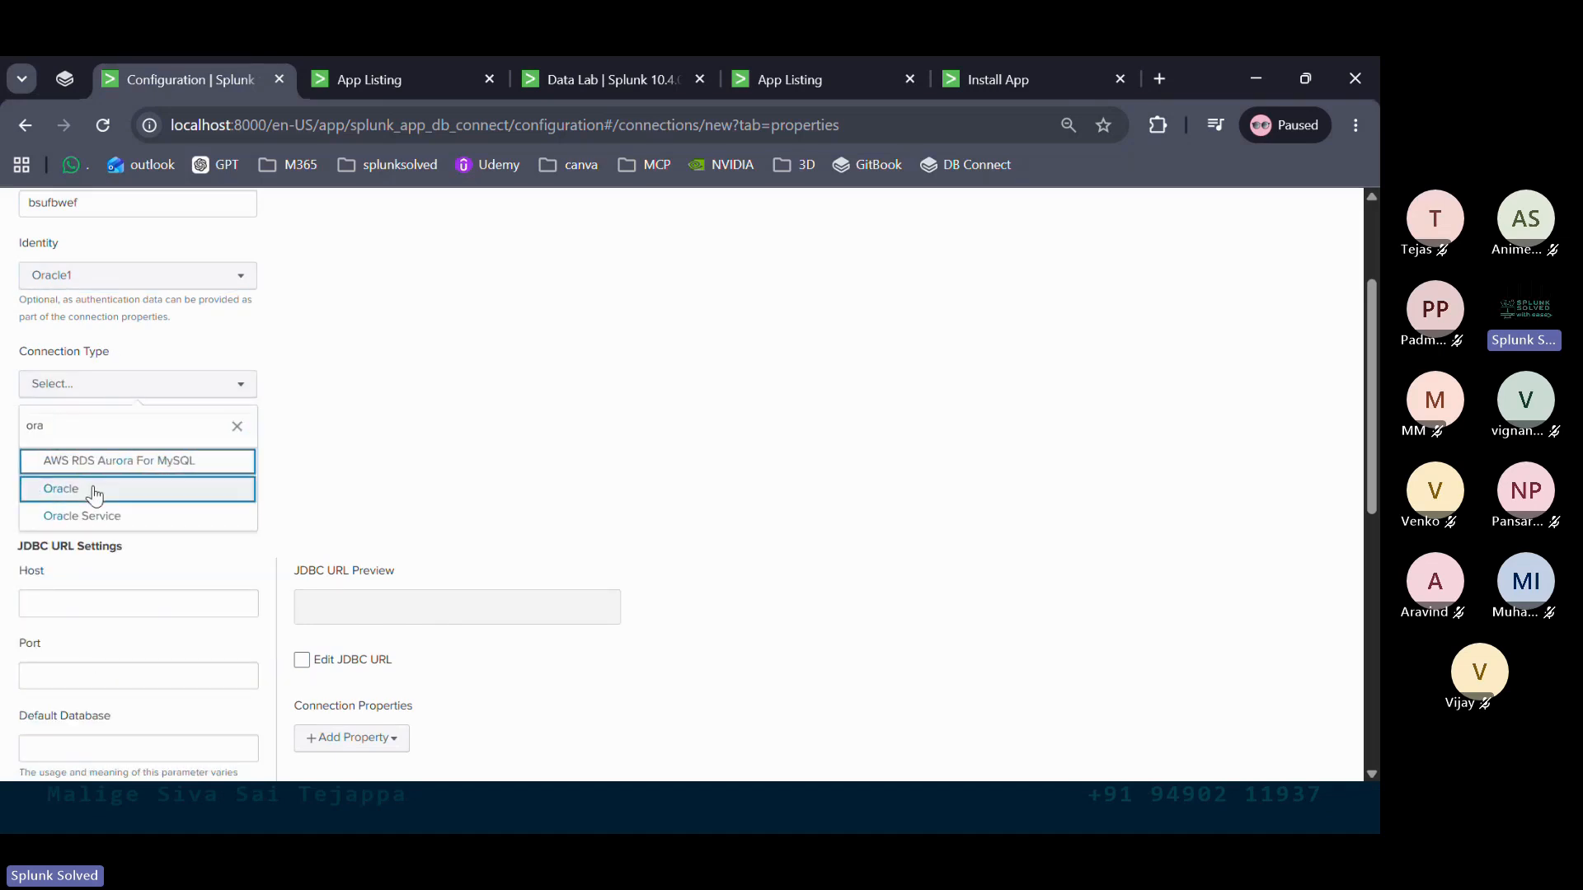
{"action": "left_click", "coordinate": [93, 492]}
Enter localhost as the database host
{"action": "scroll", "coordinate": [441, 399], "scroll_direction": "down", "scroll_amount": 3}
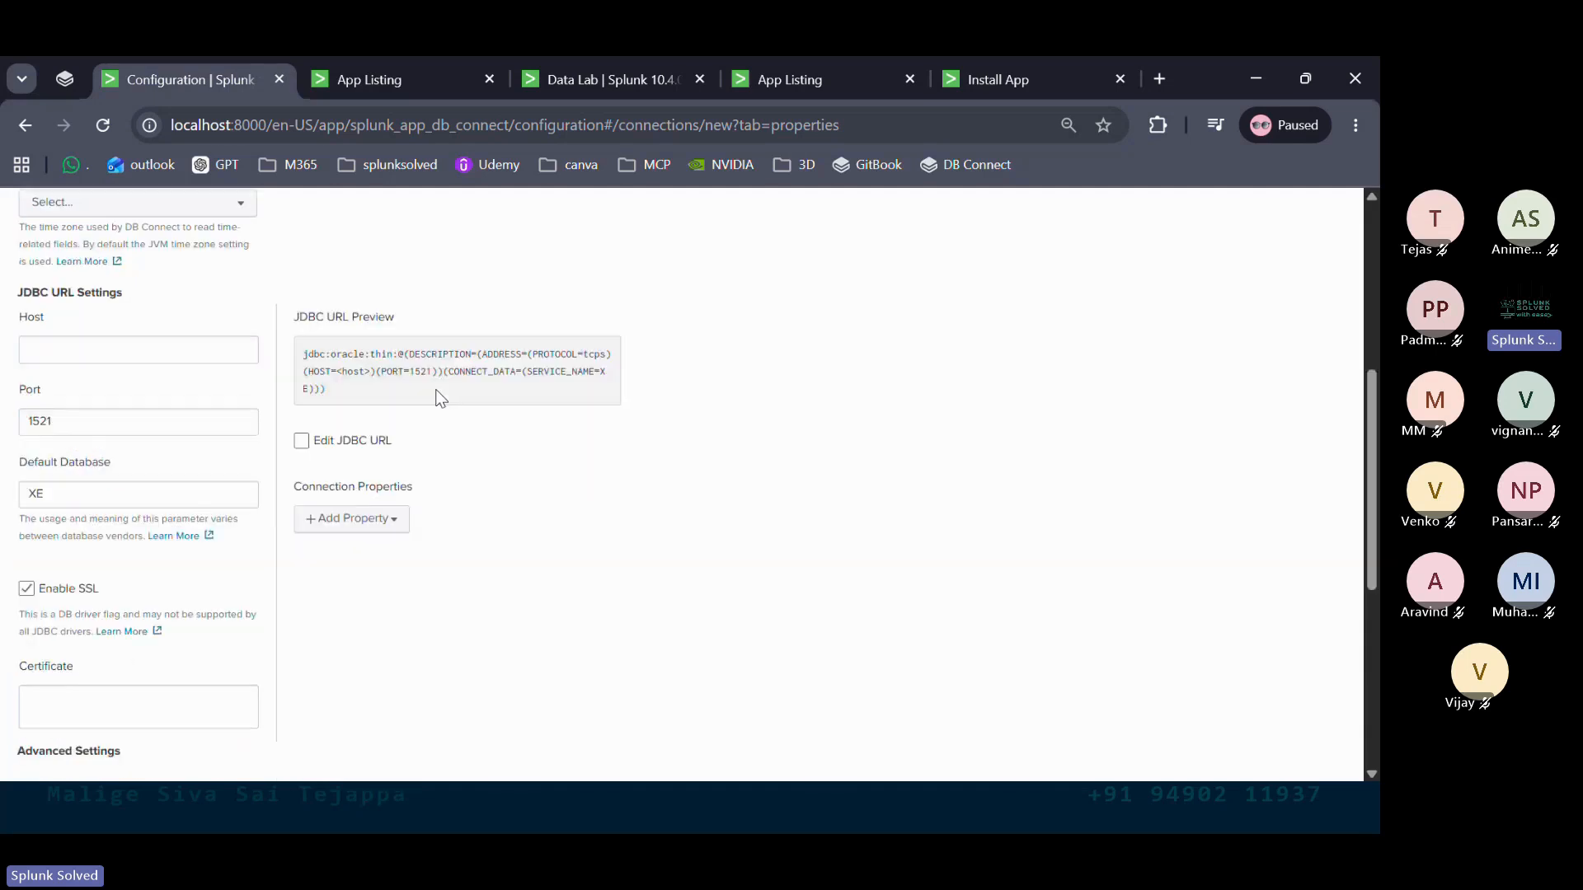
{"action": "left_click", "coordinate": [101, 335]}
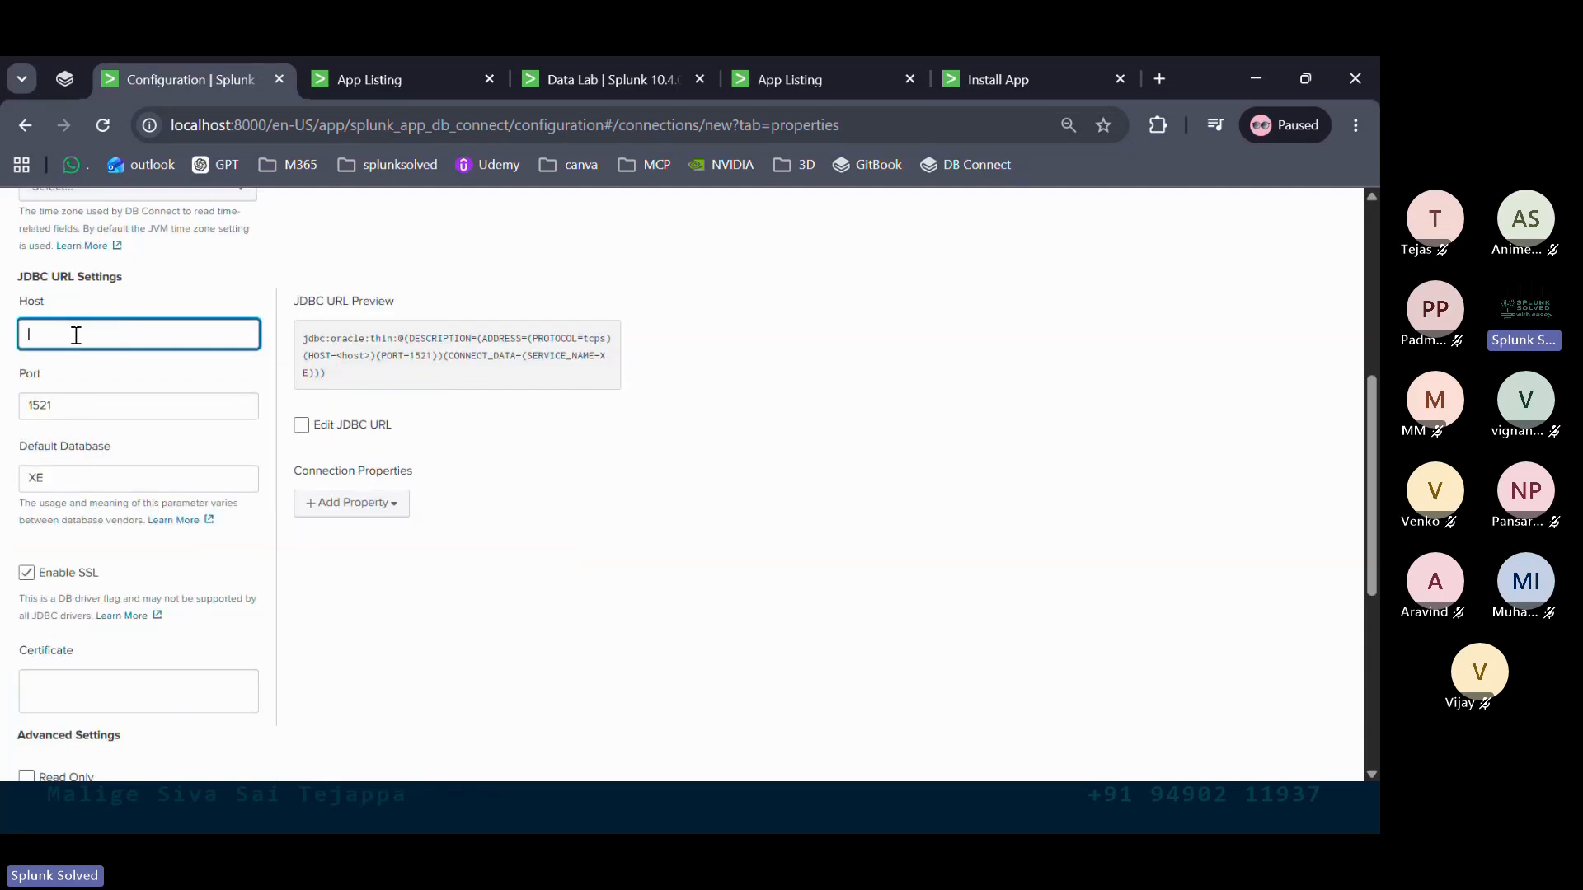
{"action": "left_click", "coordinate": [197, 124]}
{"action": "double_click", "coordinate": [196, 125]}
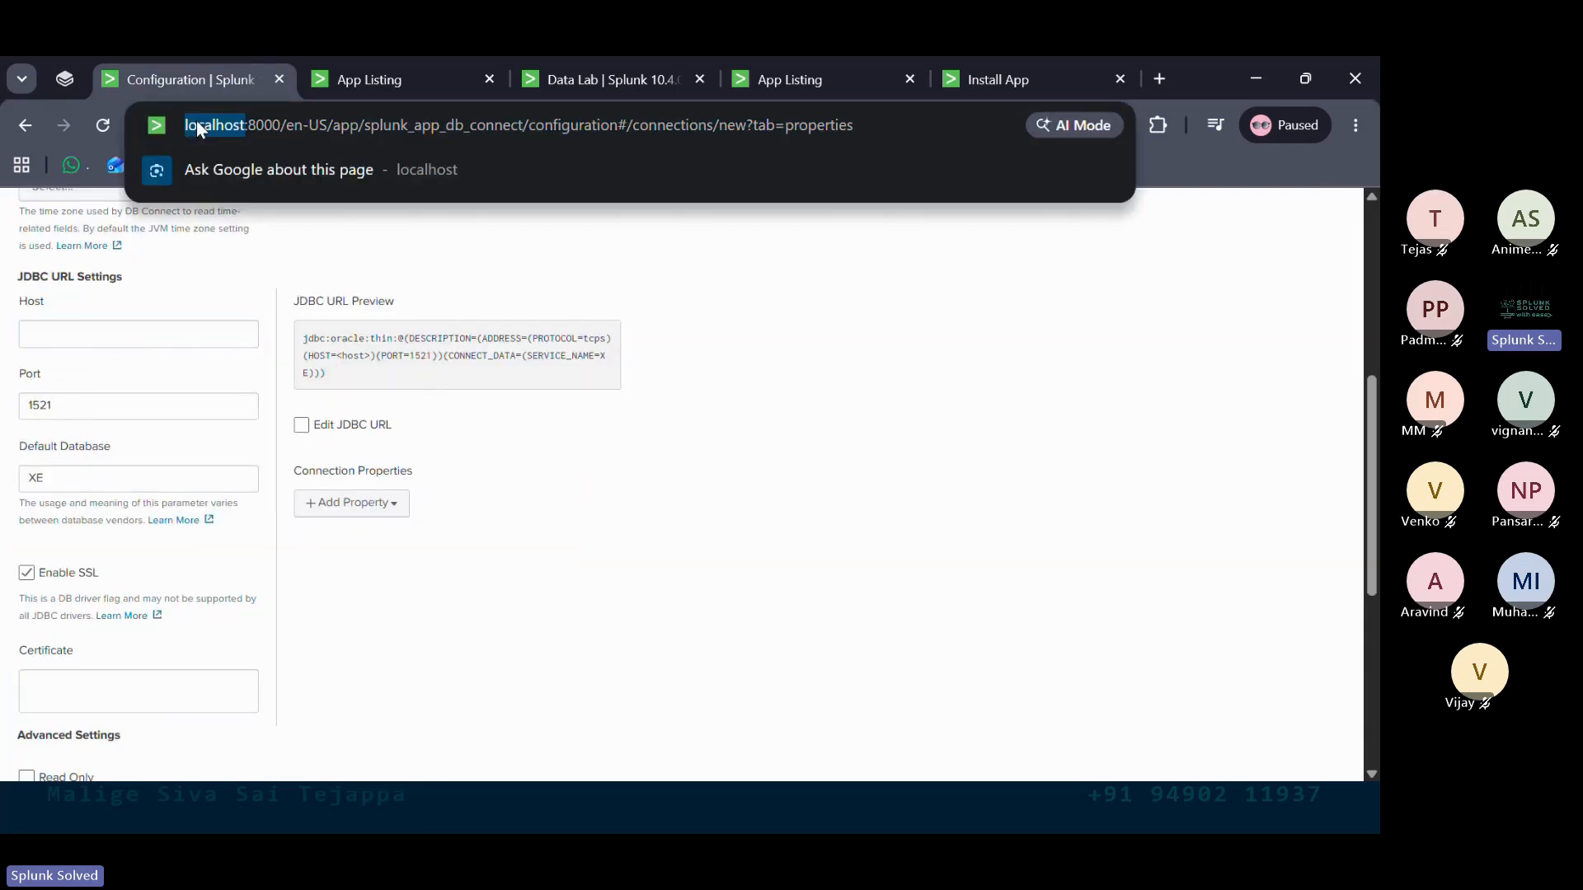
{"action": "left_click", "coordinate": [141, 338]}
{"action": "type", "text": "lo"}
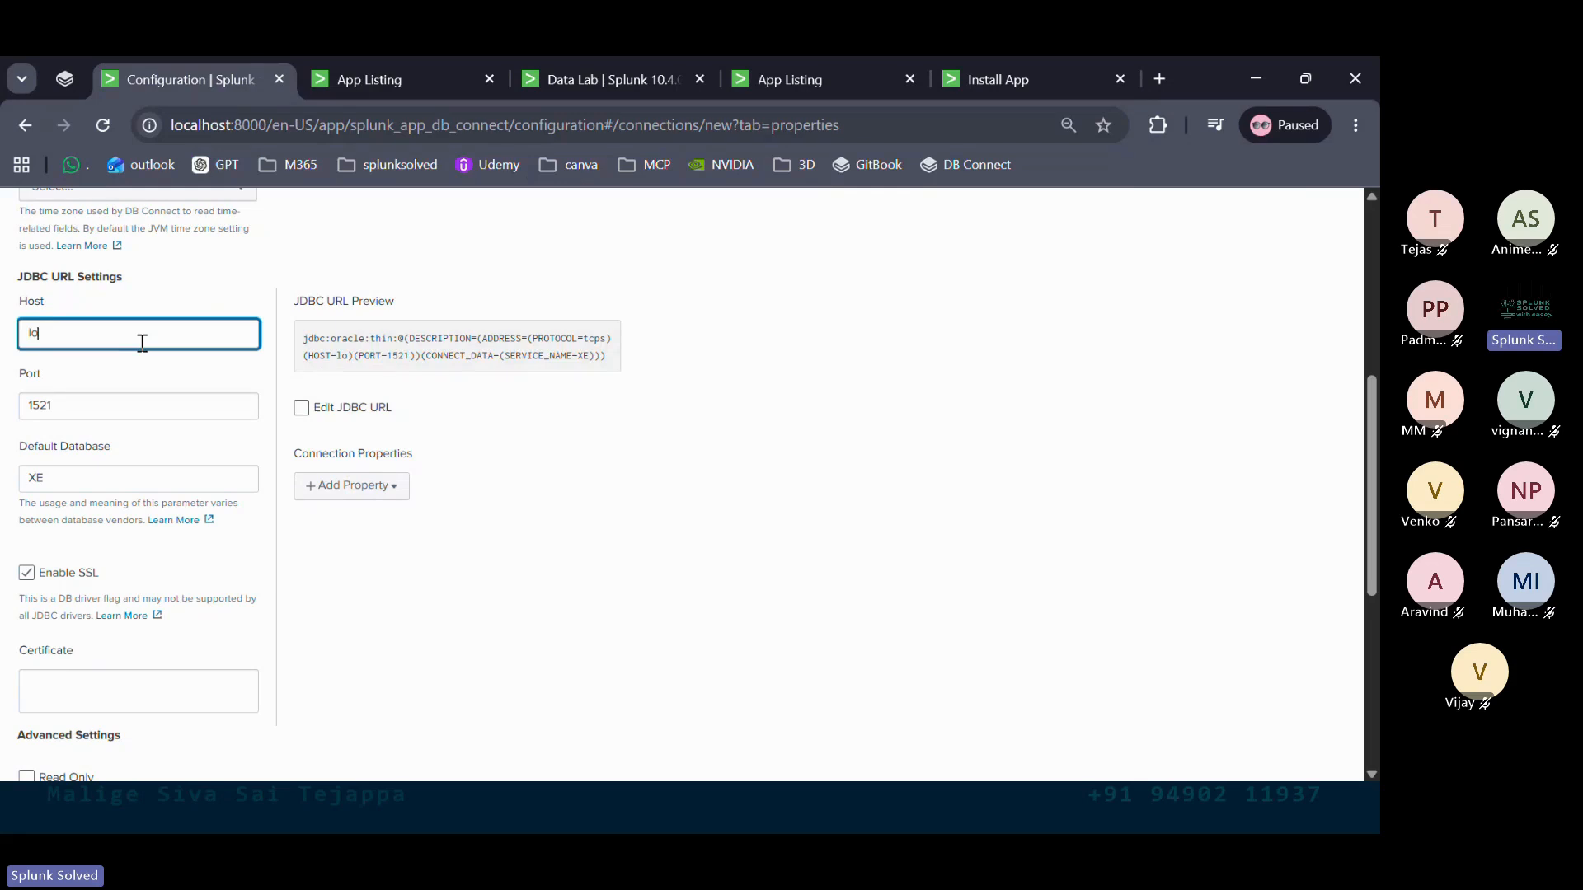
{"action": "type", "text": "calhost"}
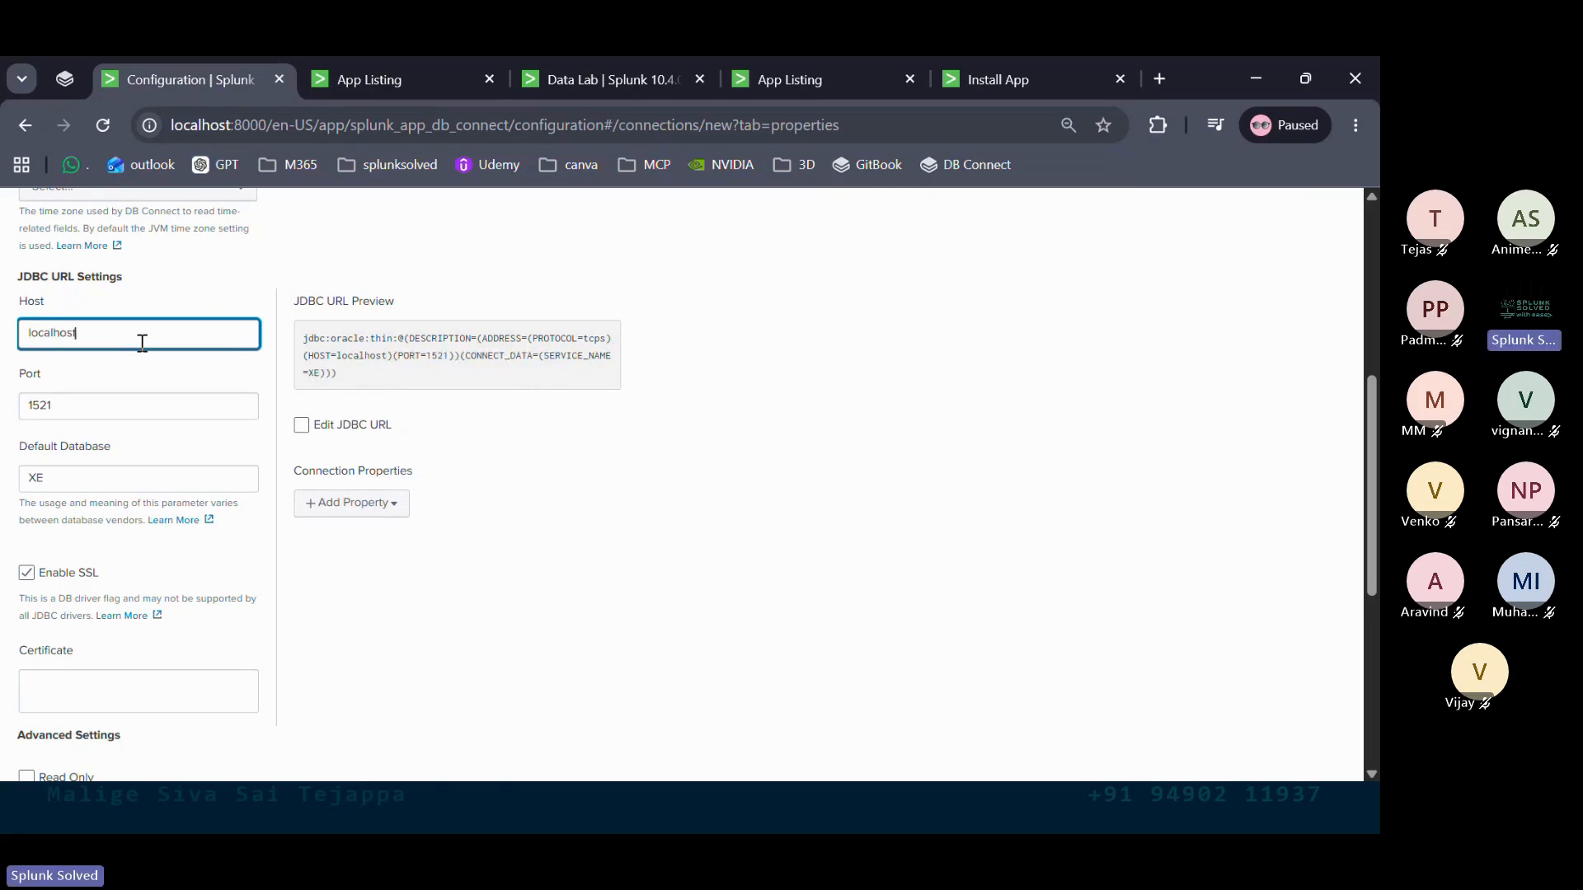
{"action": "left_click", "coordinate": [516, 564]}
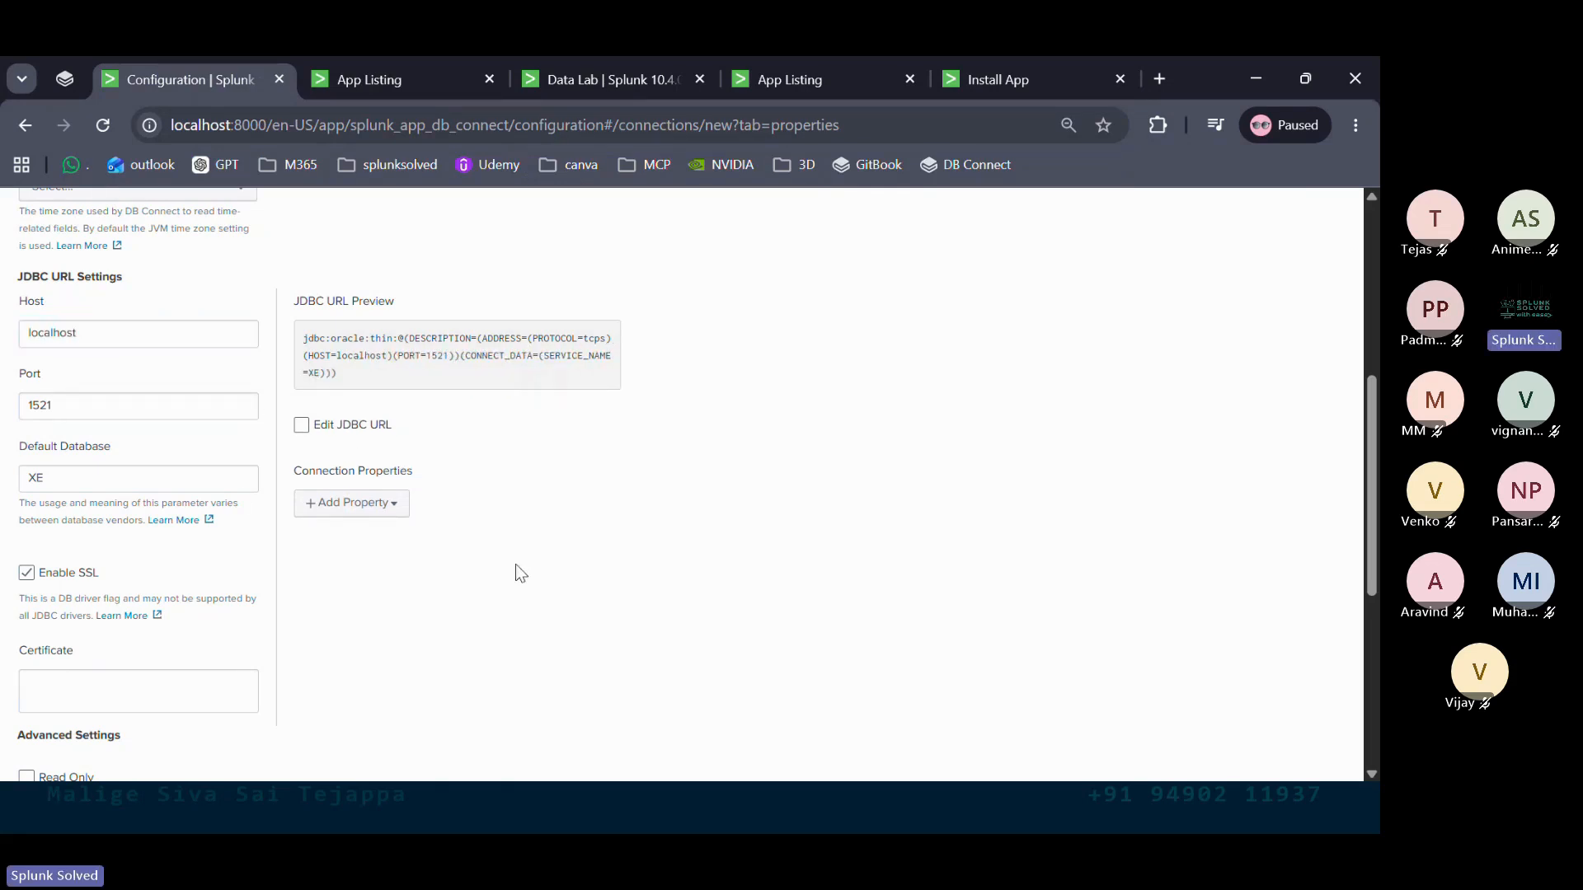
{"action": "left_click", "coordinate": [70, 410]}
{"action": "left_click", "coordinate": [7, 416]}
{"action": "left_click_drag", "start_coordinate": [55, 406], "coordinate": [7, 416]}
{"action": "left_click", "coordinate": [581, 492]}
{"action": "scroll", "coordinate": [582, 492], "scroll_direction": "up", "scroll_amount": 3}
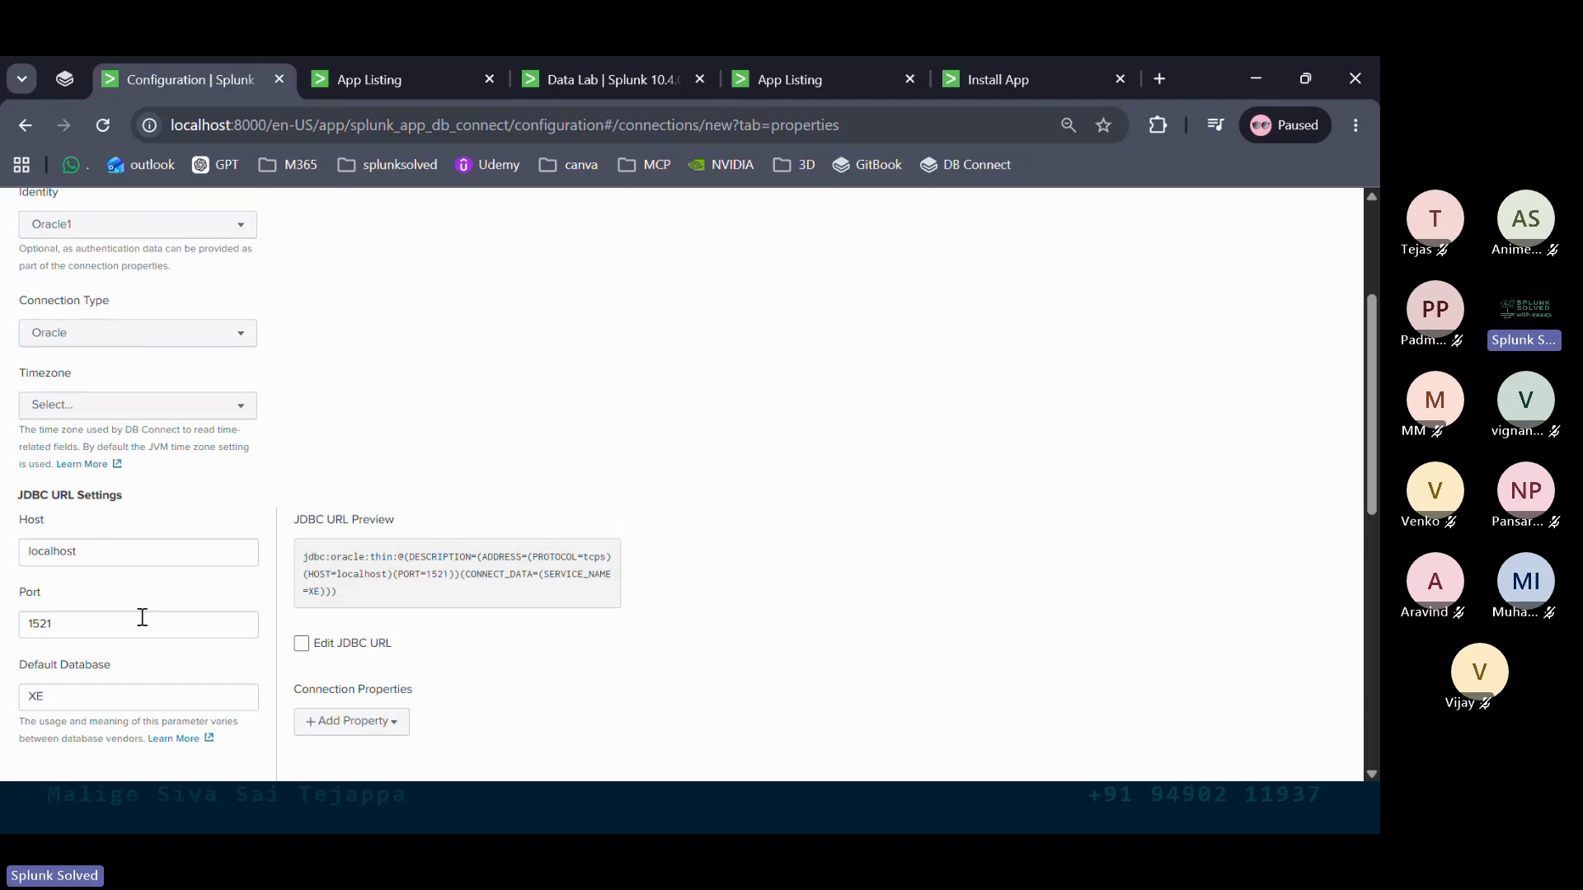
{"action": "left_click_drag", "start_coordinate": [112, 624], "coordinate": [8, 624]}
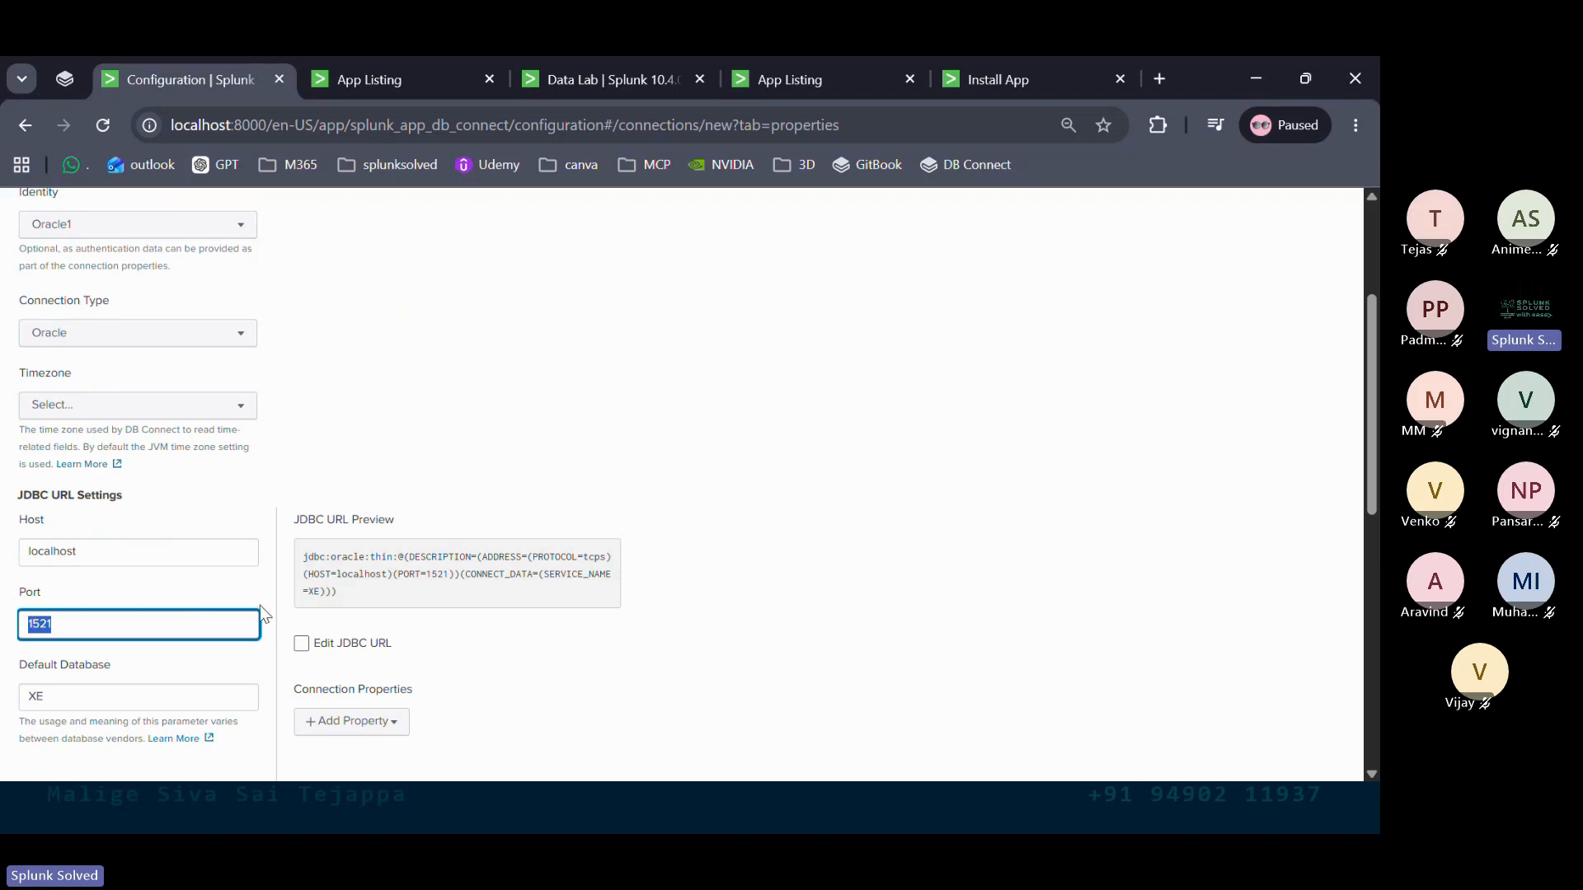
{"action": "scroll", "coordinate": [260, 614], "scroll_direction": "down", "scroll_amount": 2}
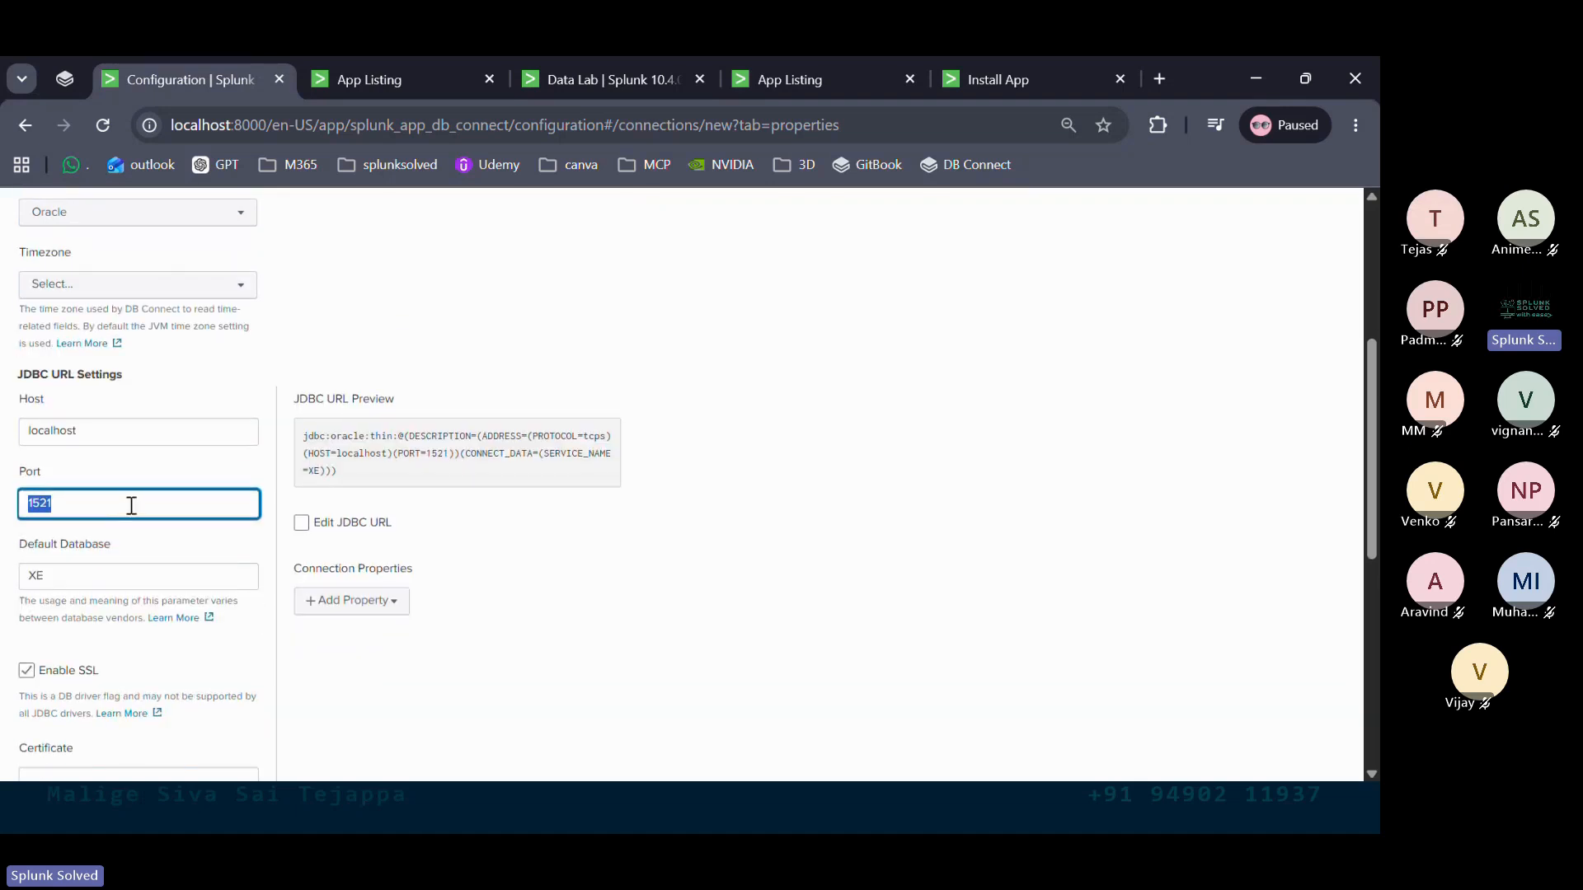
{"action": "type", "text": "76247614"}
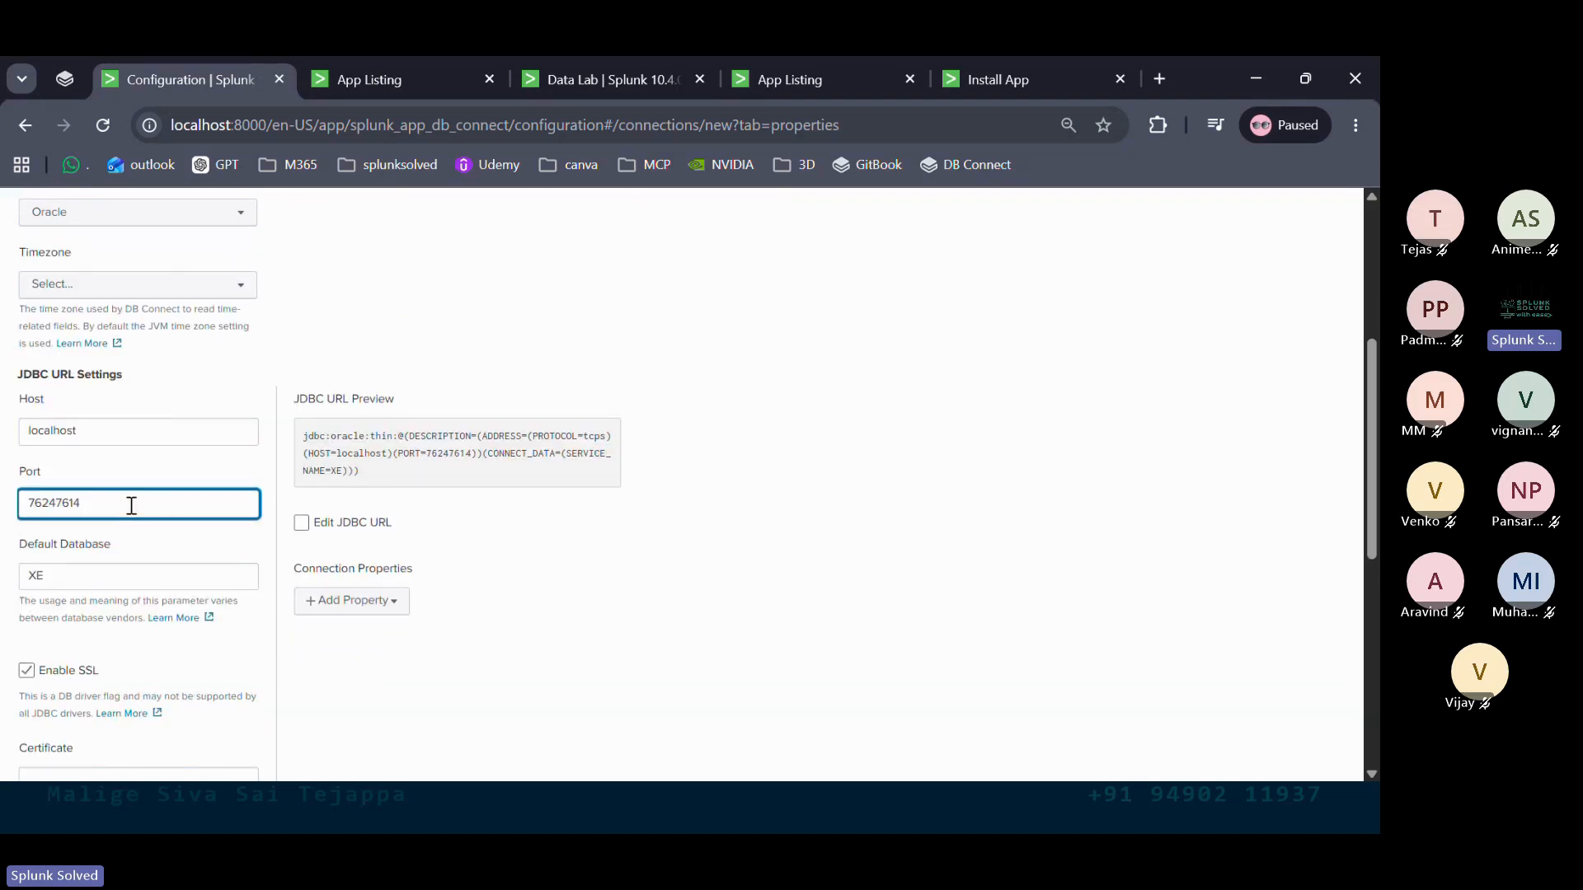
{"action": "double_click", "coordinate": [131, 505]}
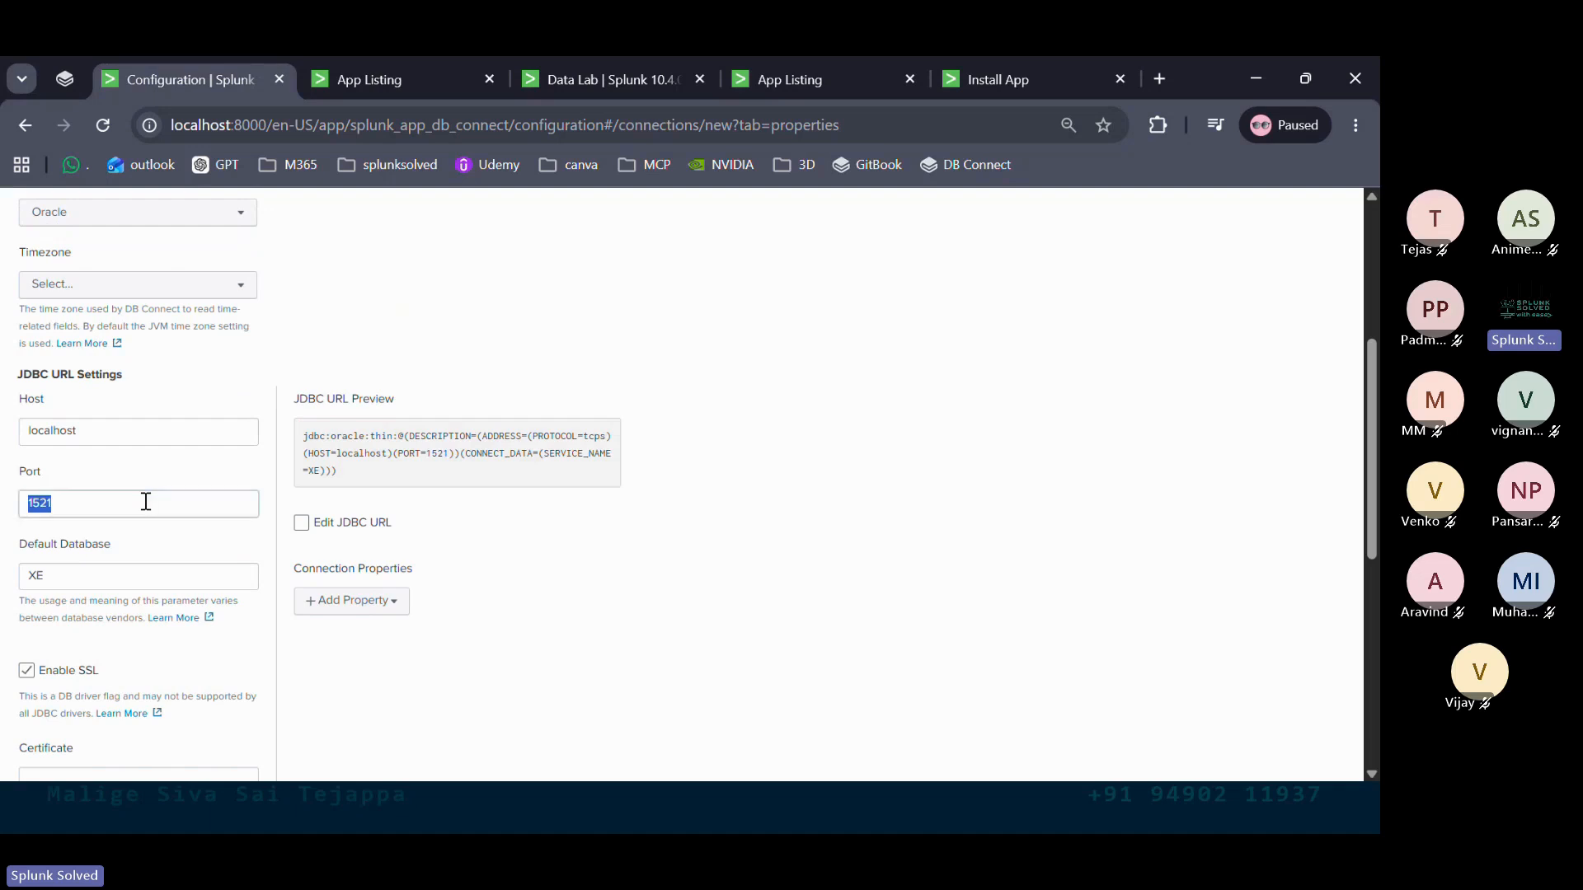
{"action": "type", "text": "1521"}
{"action": "scroll", "coordinate": [145, 502], "scroll_direction": "down", "scroll_amount": 1}
{"action": "left_click", "coordinate": [94, 501]}
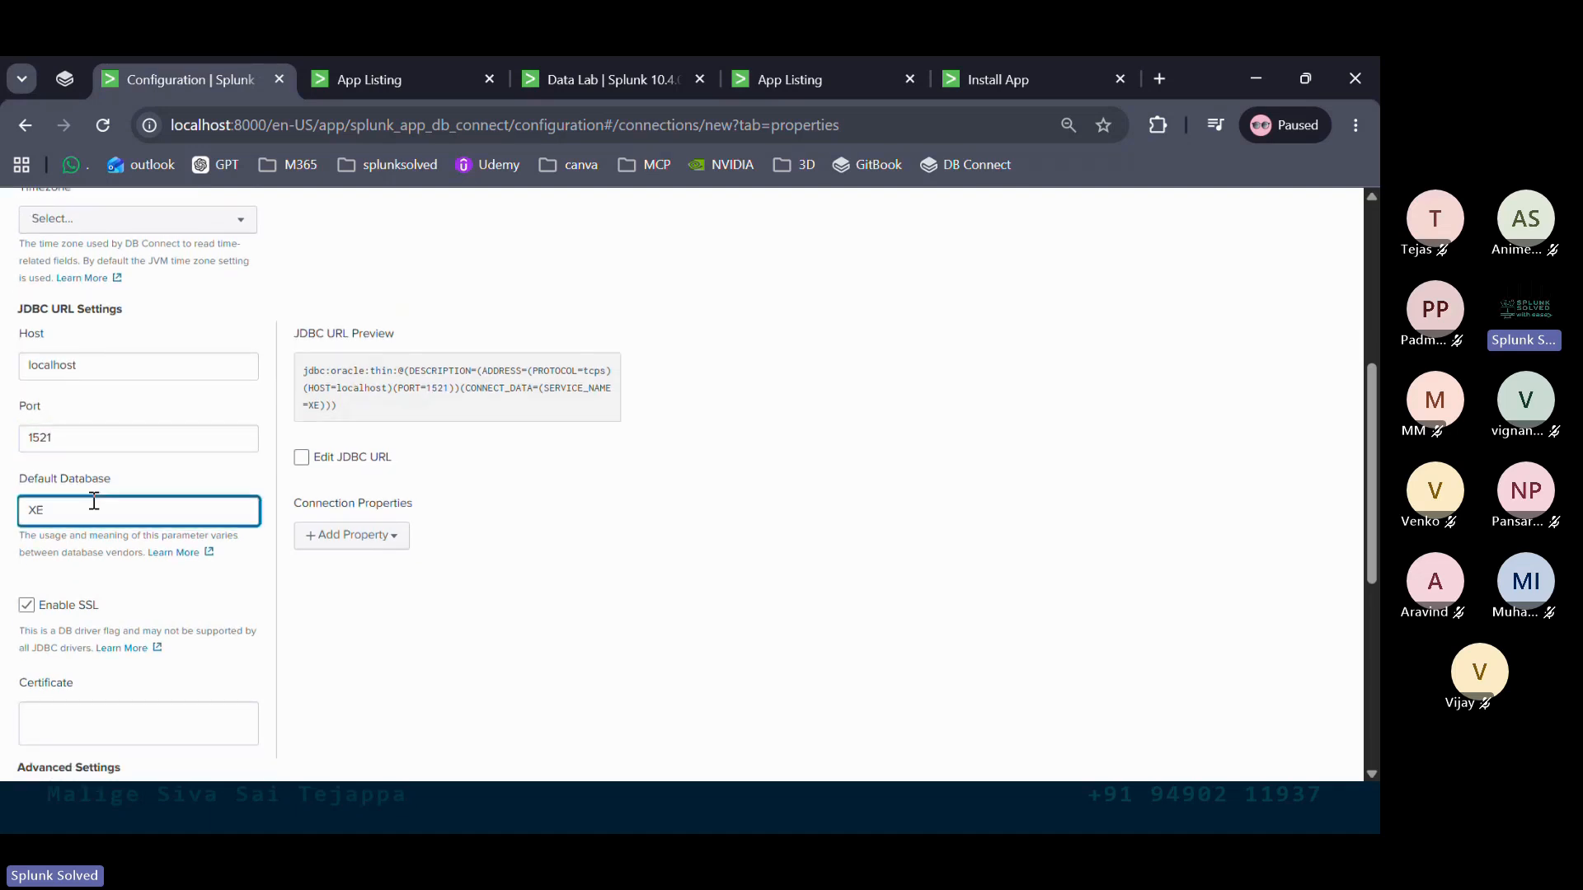
{"action": "scroll", "coordinate": [94, 501], "scroll_direction": "down", "scroll_amount": 1}
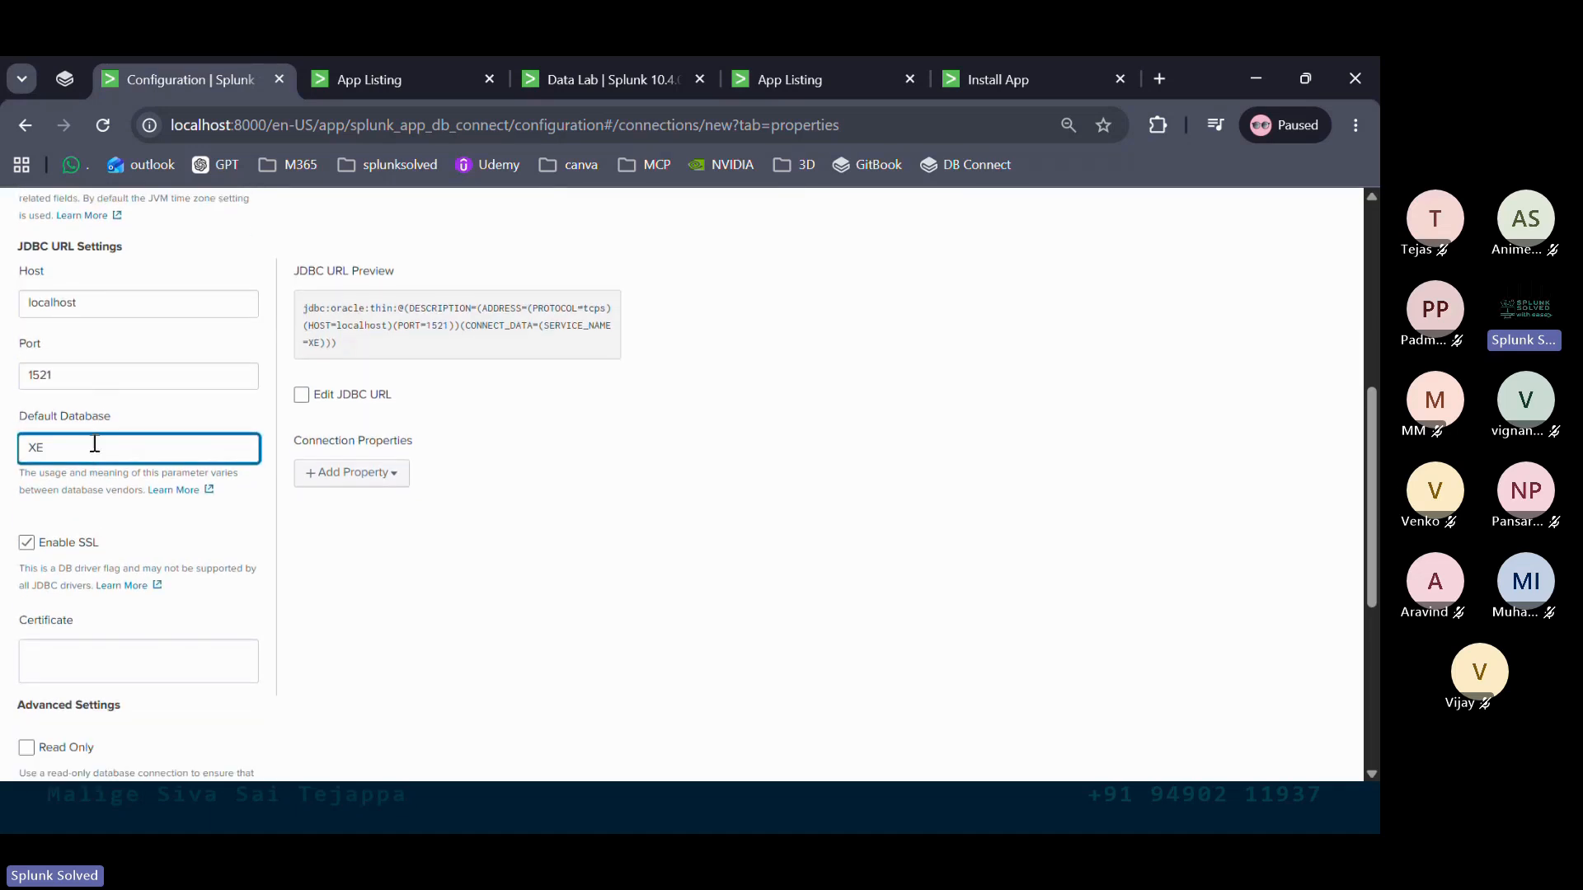
{"action": "scroll", "coordinate": [95, 443], "scroll_direction": "down", "scroll_amount": 1}
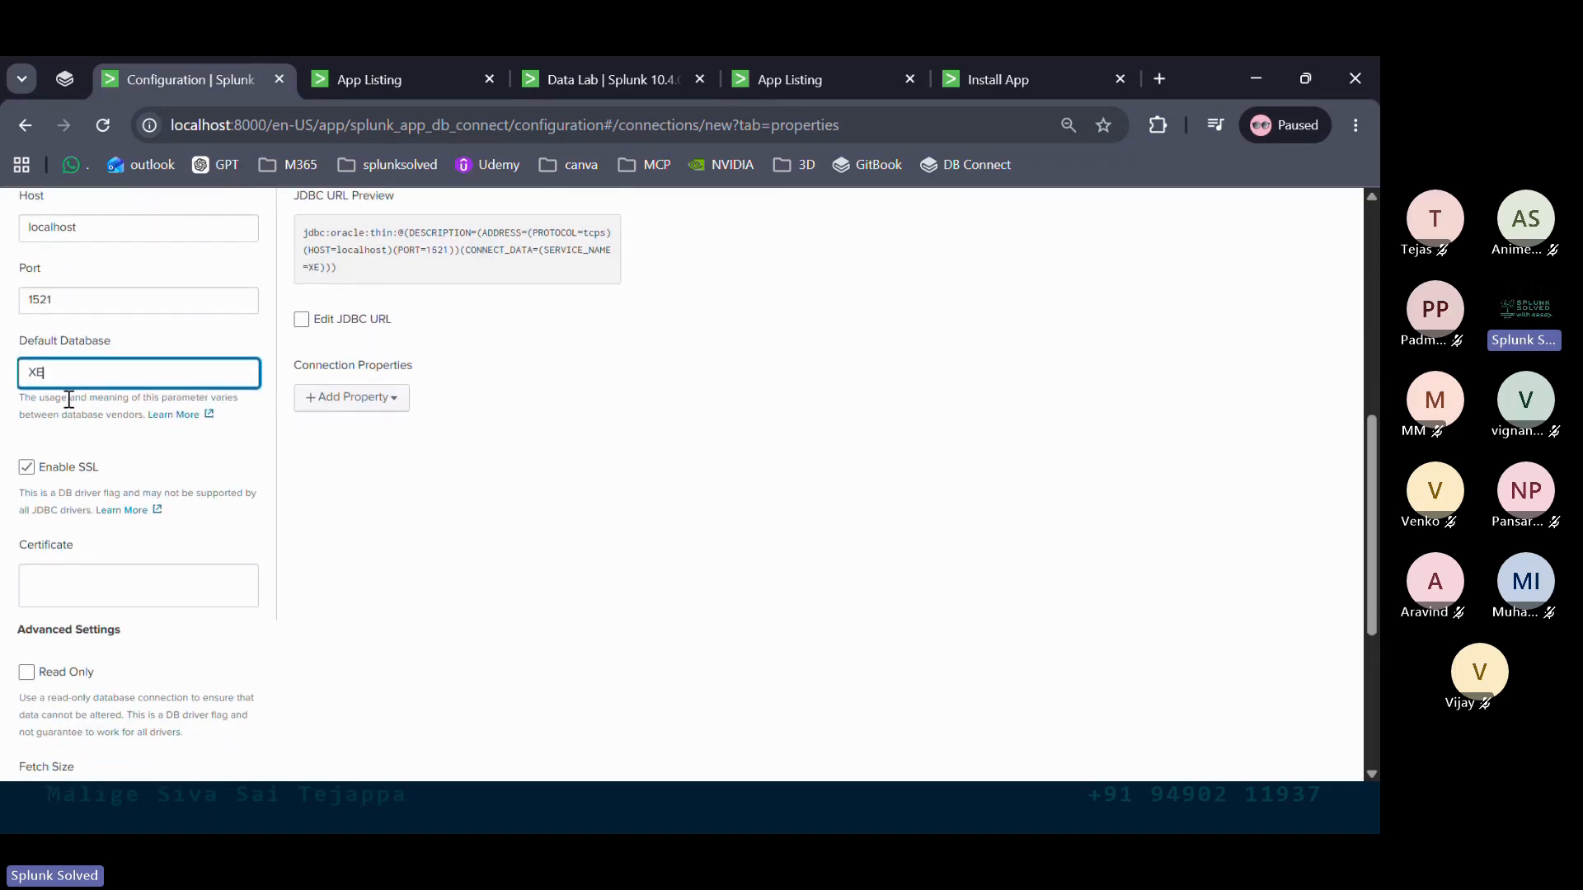
{"action": "left_click_drag", "start_coordinate": [54, 370], "coordinate": [24, 367]}
In SQL Developer, inspect CUSTOMERS_ORACLE's NAME, PHONE, COUNTRY columns and two rows, then return to Chrome
{"action": "key", "text": "alt+Tab"}
{"action": "key", "text": "alt+Tab"}
{"action": "key", "text": "alt+Tab"}
{"action": "key", "text": "alt+Tab"}
{"action": "key", "text": "alt+Tab"}
{"action": "key", "text": "alt+Tab"}
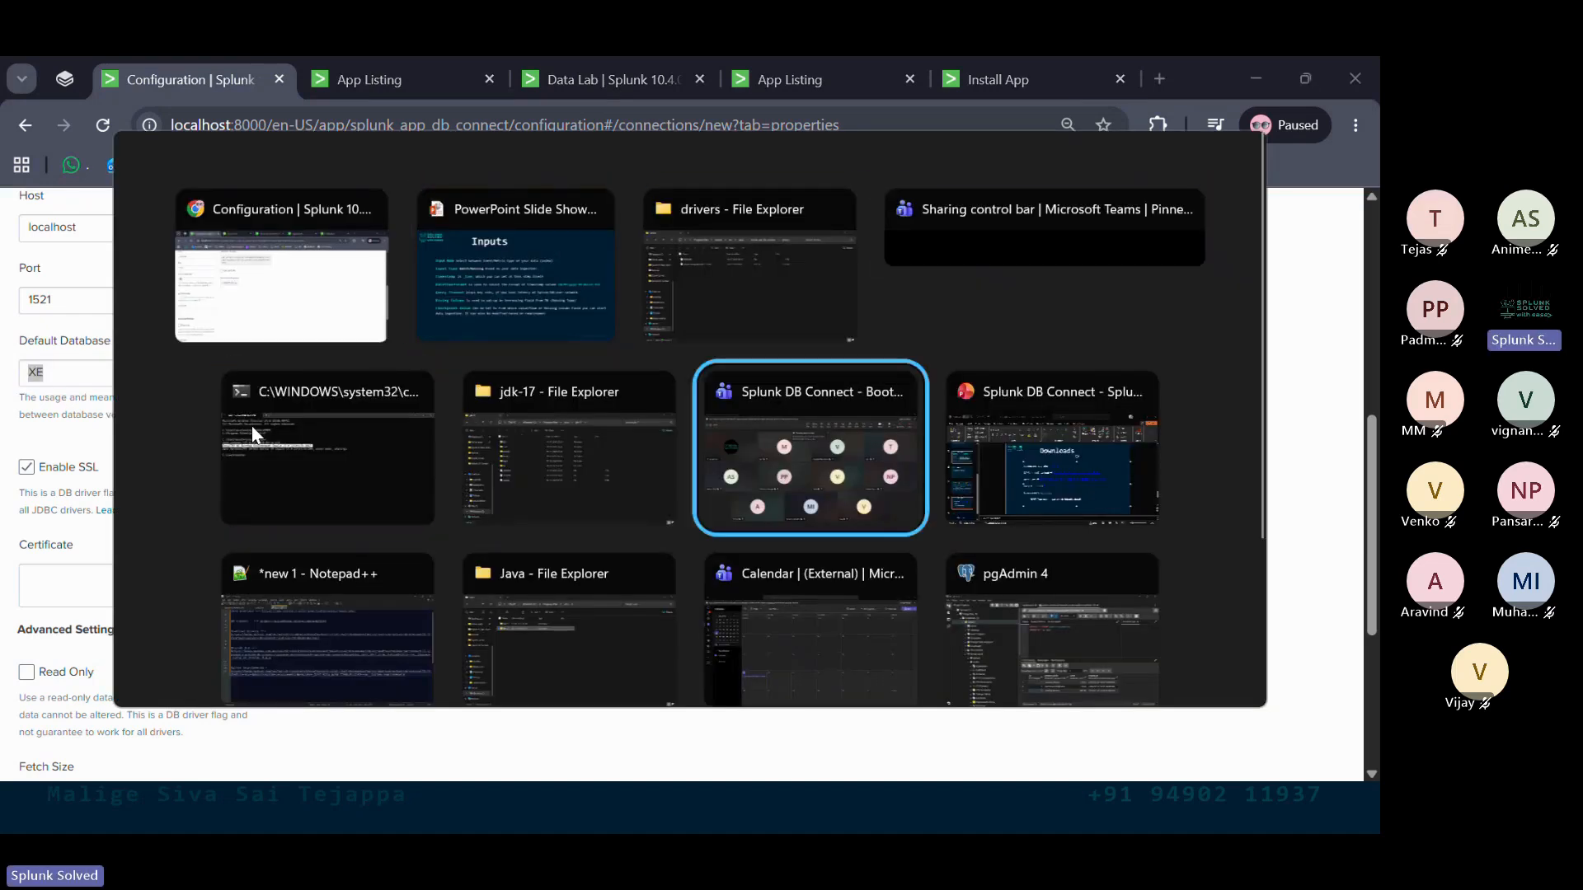
{"action": "key", "text": "alt+Tab"}
{"action": "key", "text": "alt+Tab"}
{"action": "key", "text": "alt+Tab"}
{"action": "key", "text": "alt+Tab"}
{"action": "key", "text": "alt+Tab"}
{"action": "key", "text": "alt+Tab"}
{"action": "key", "text": "alt+Tab"}
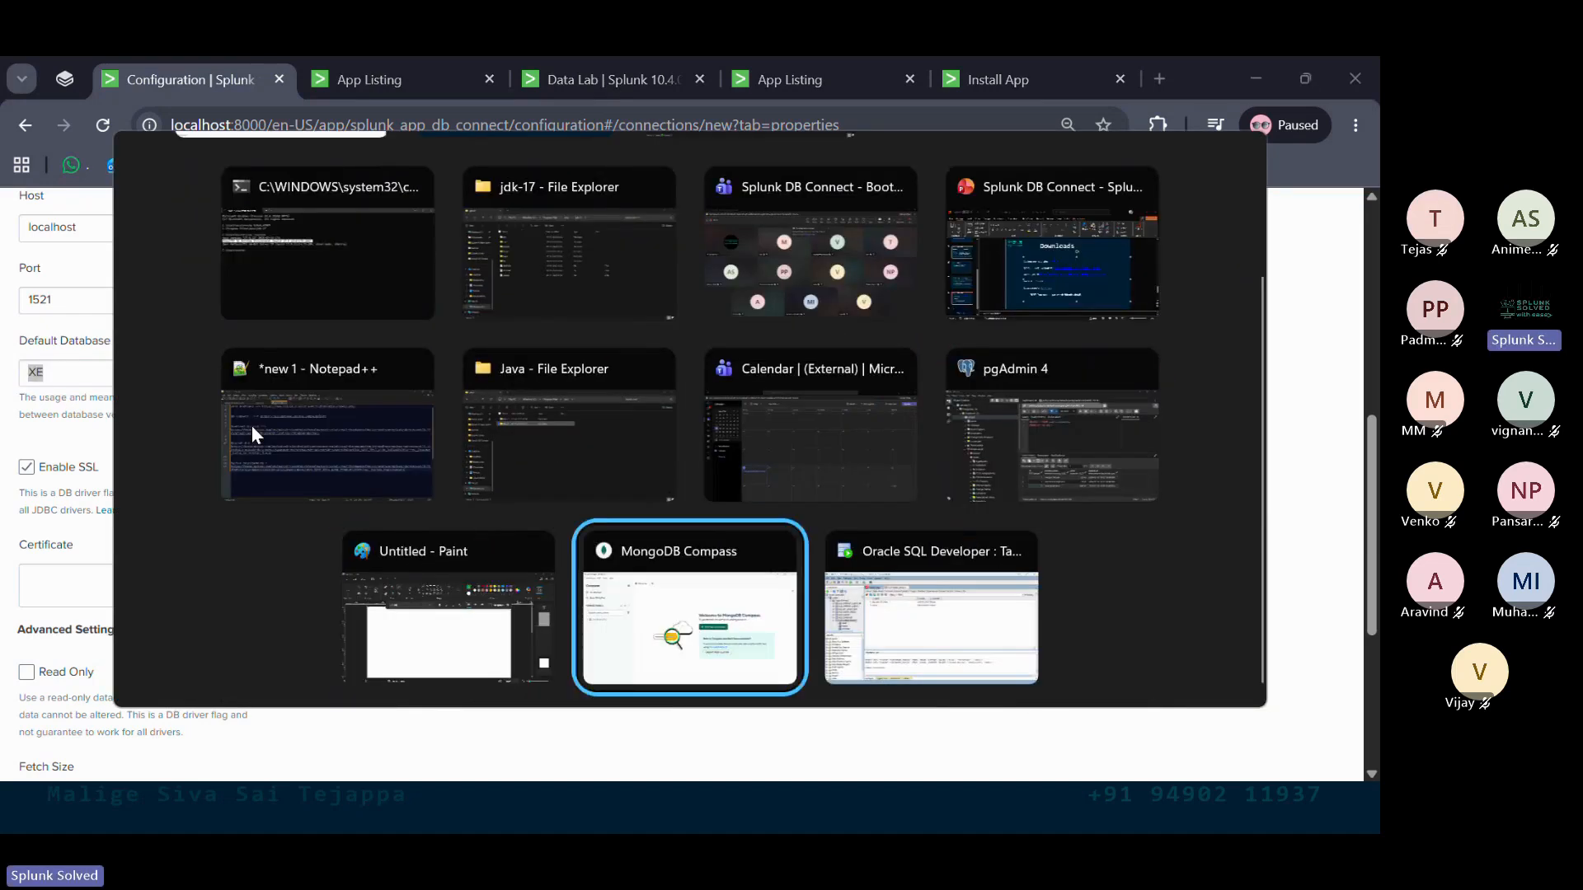
{"action": "key", "text": "alt+Tab"}
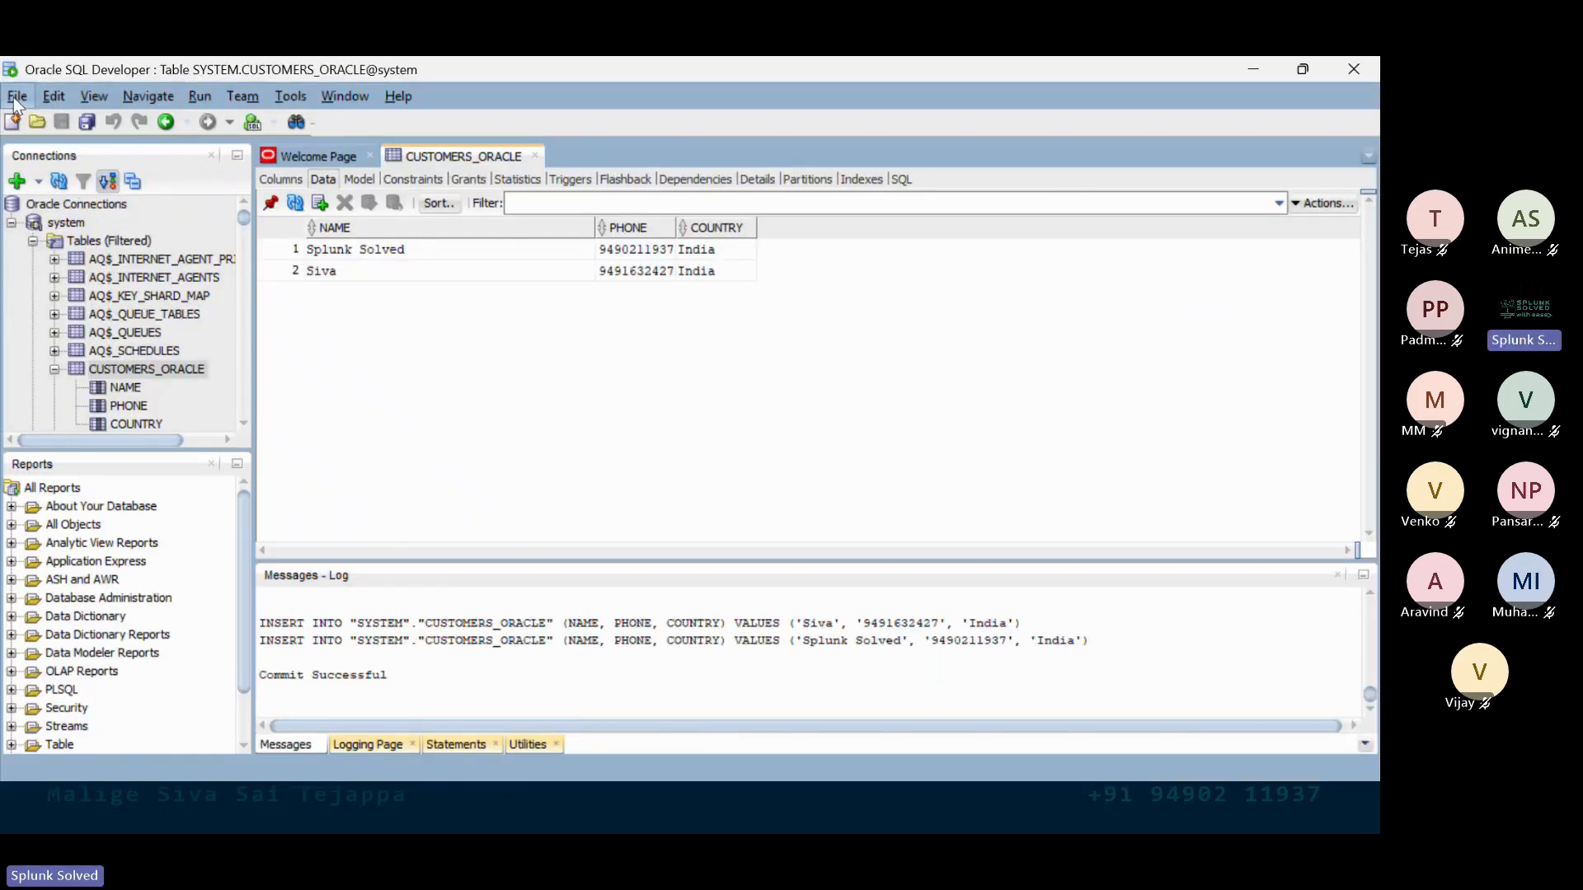
{"action": "left_click", "coordinate": [32, 241]}
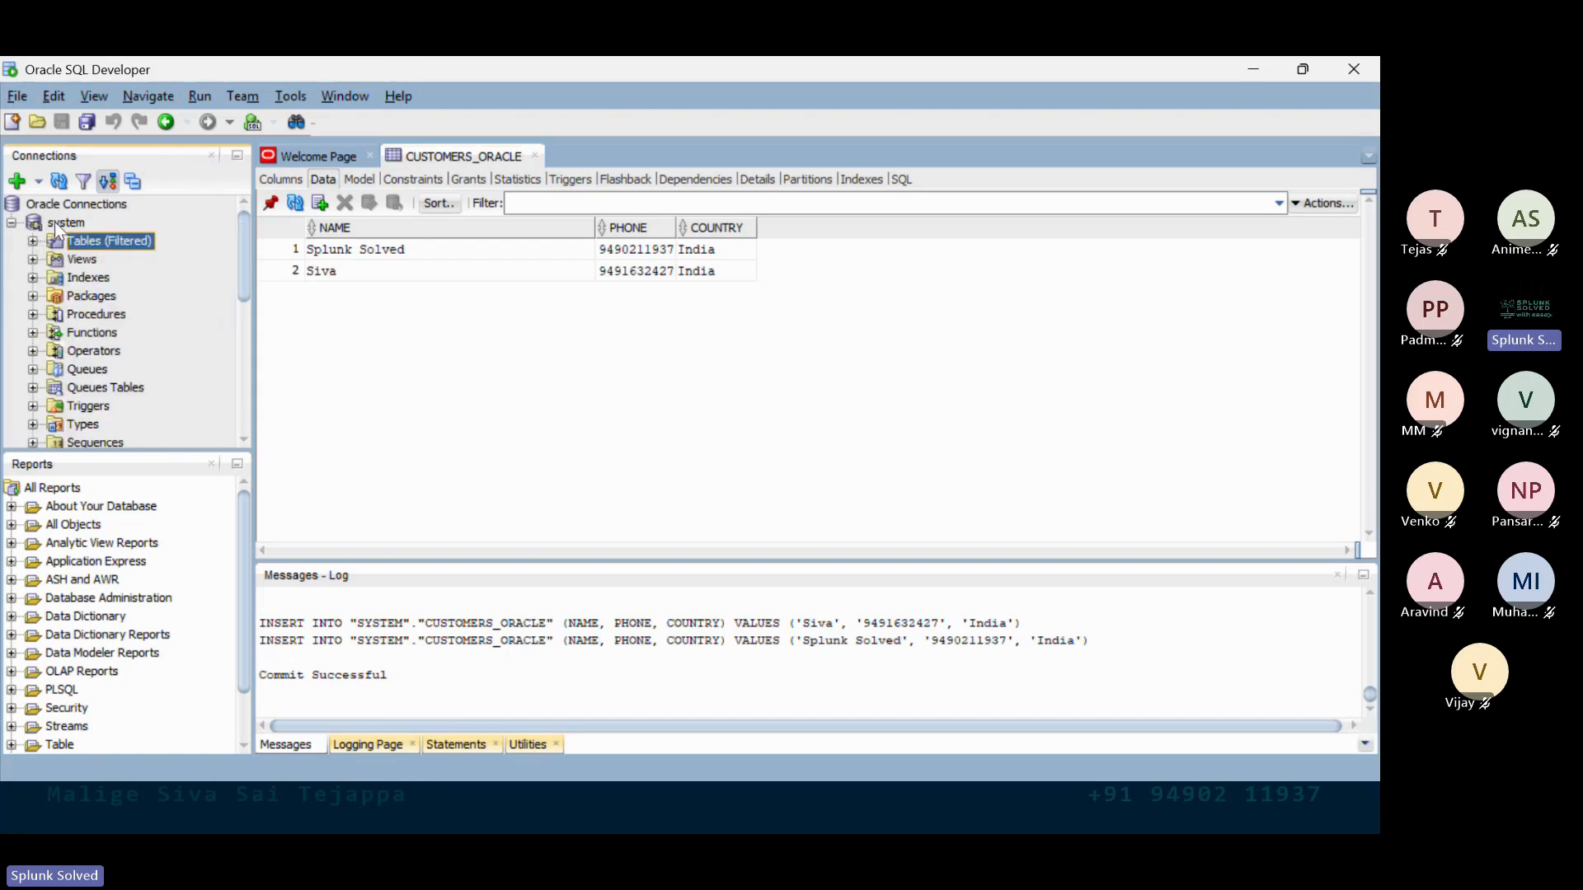
{"action": "left_click", "coordinate": [32, 241]}
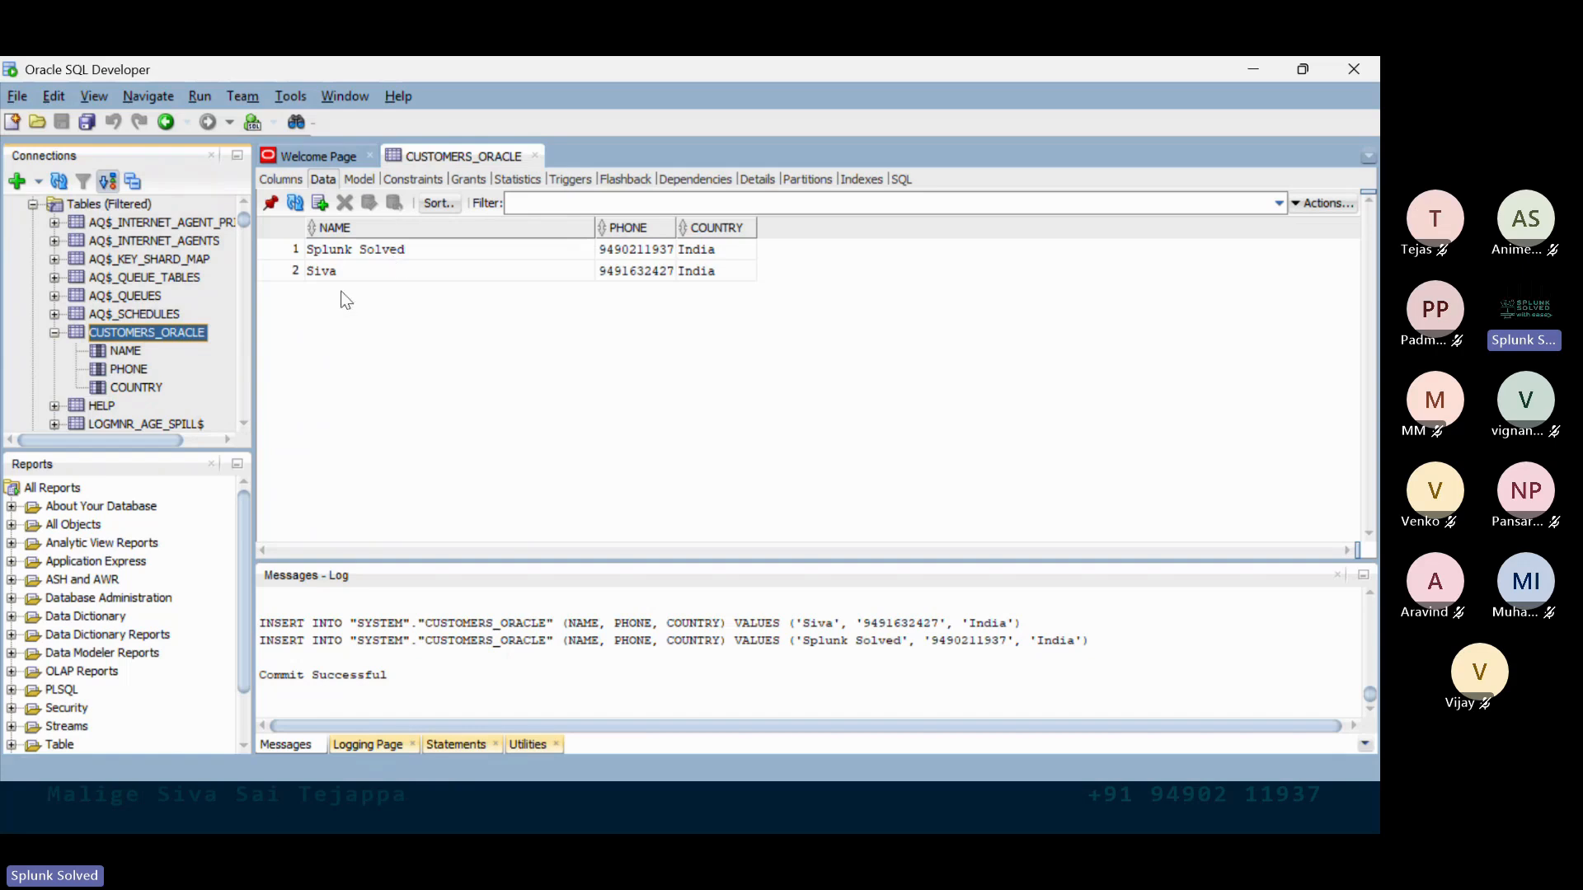
{"action": "scroll", "coordinate": [163, 332], "scroll_direction": "up", "scroll_amount": 1}
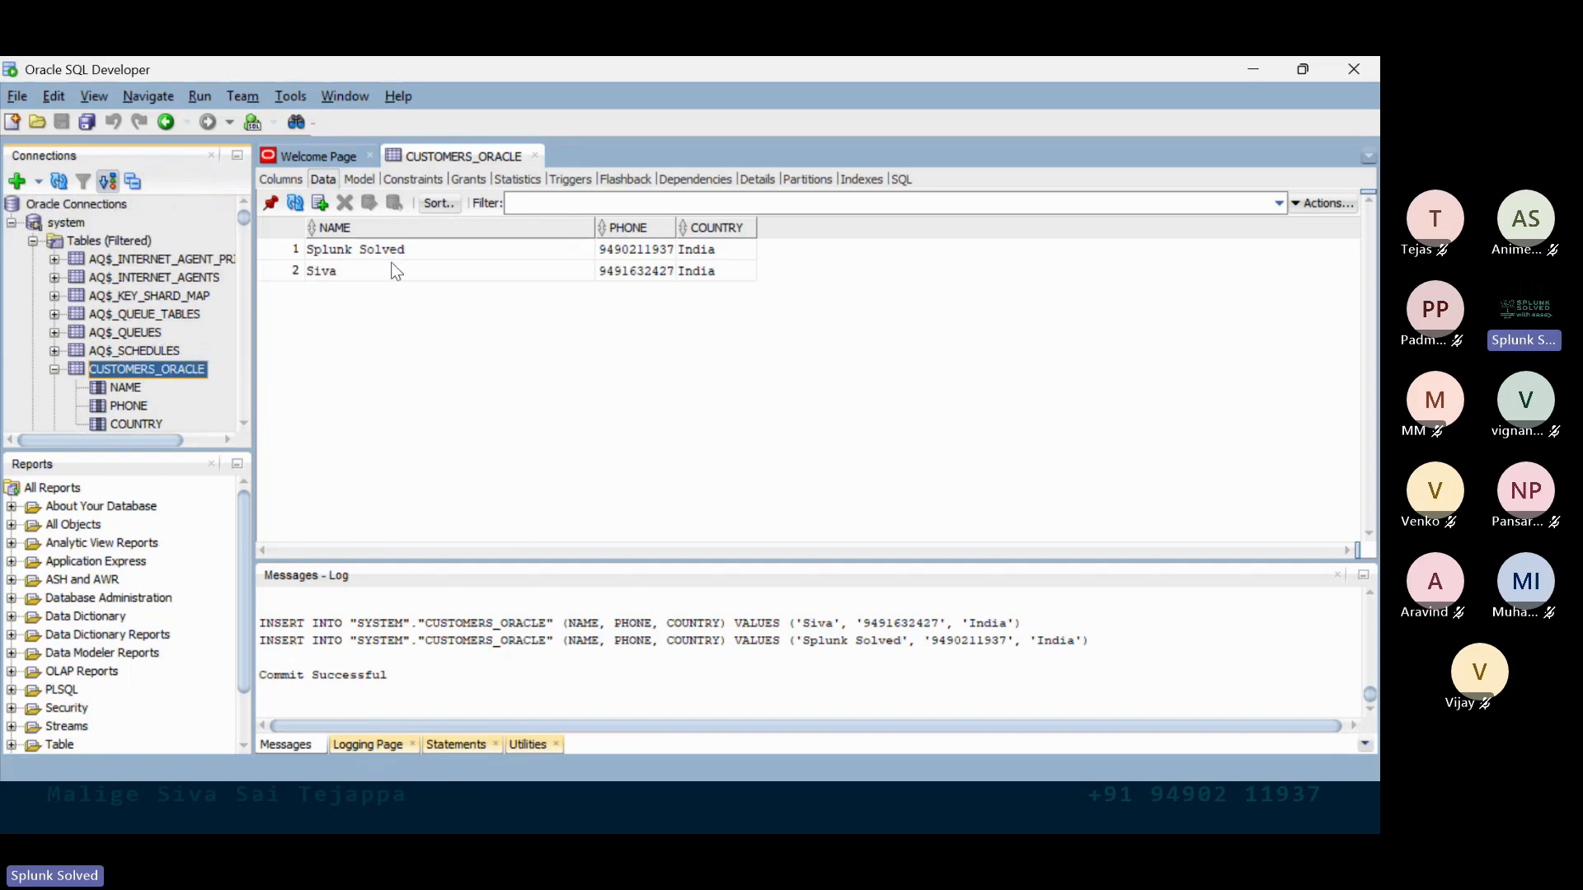
{"action": "left_click", "coordinate": [394, 274]}
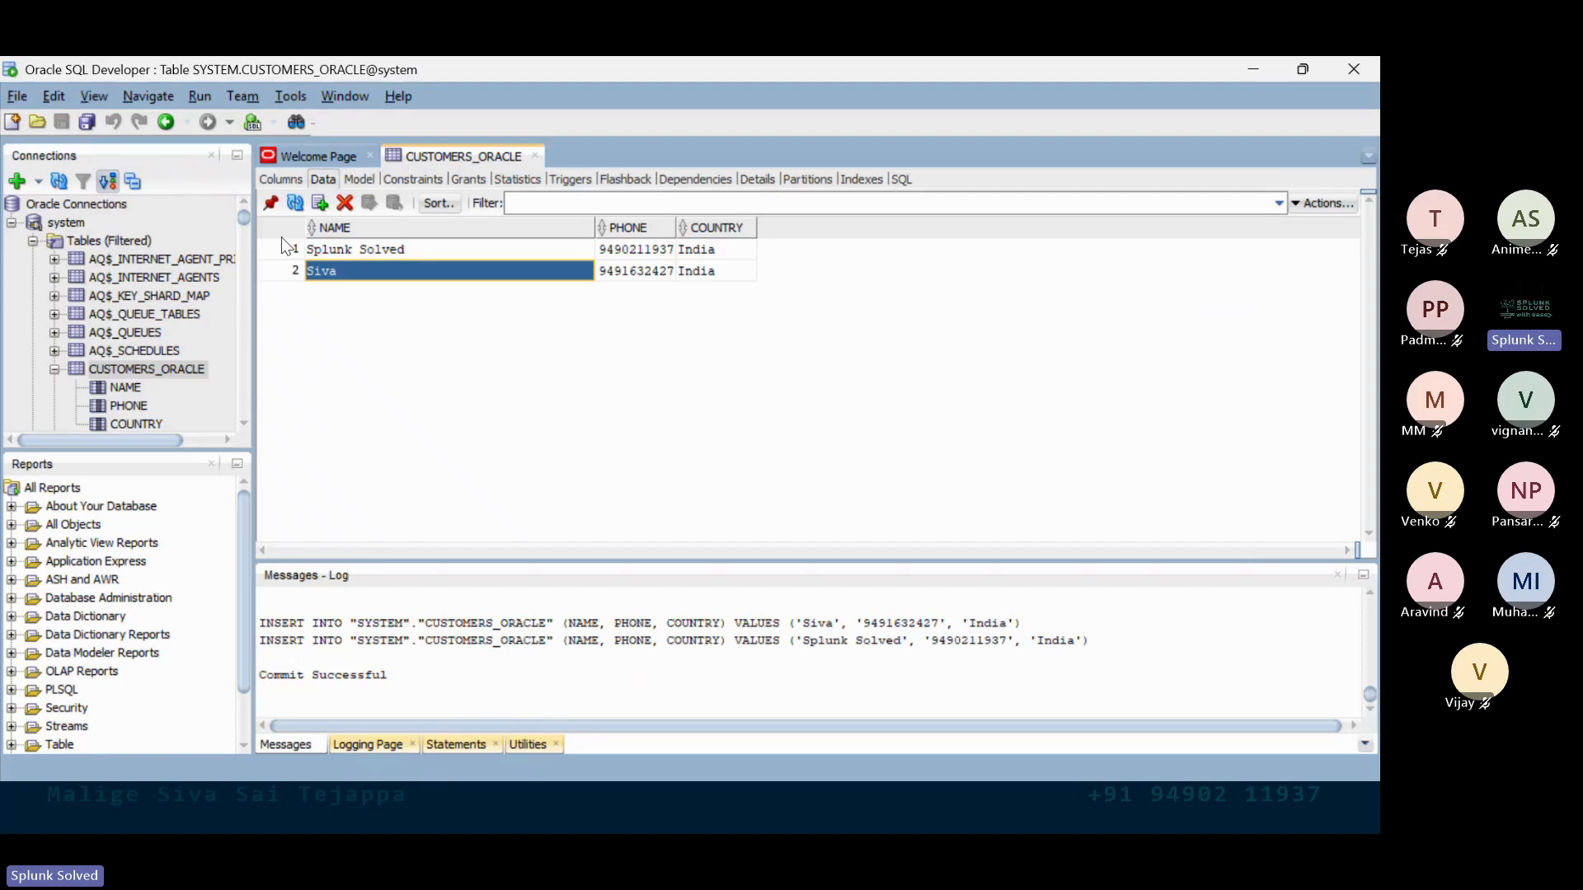
{"action": "key", "text": "alt+Tab"}
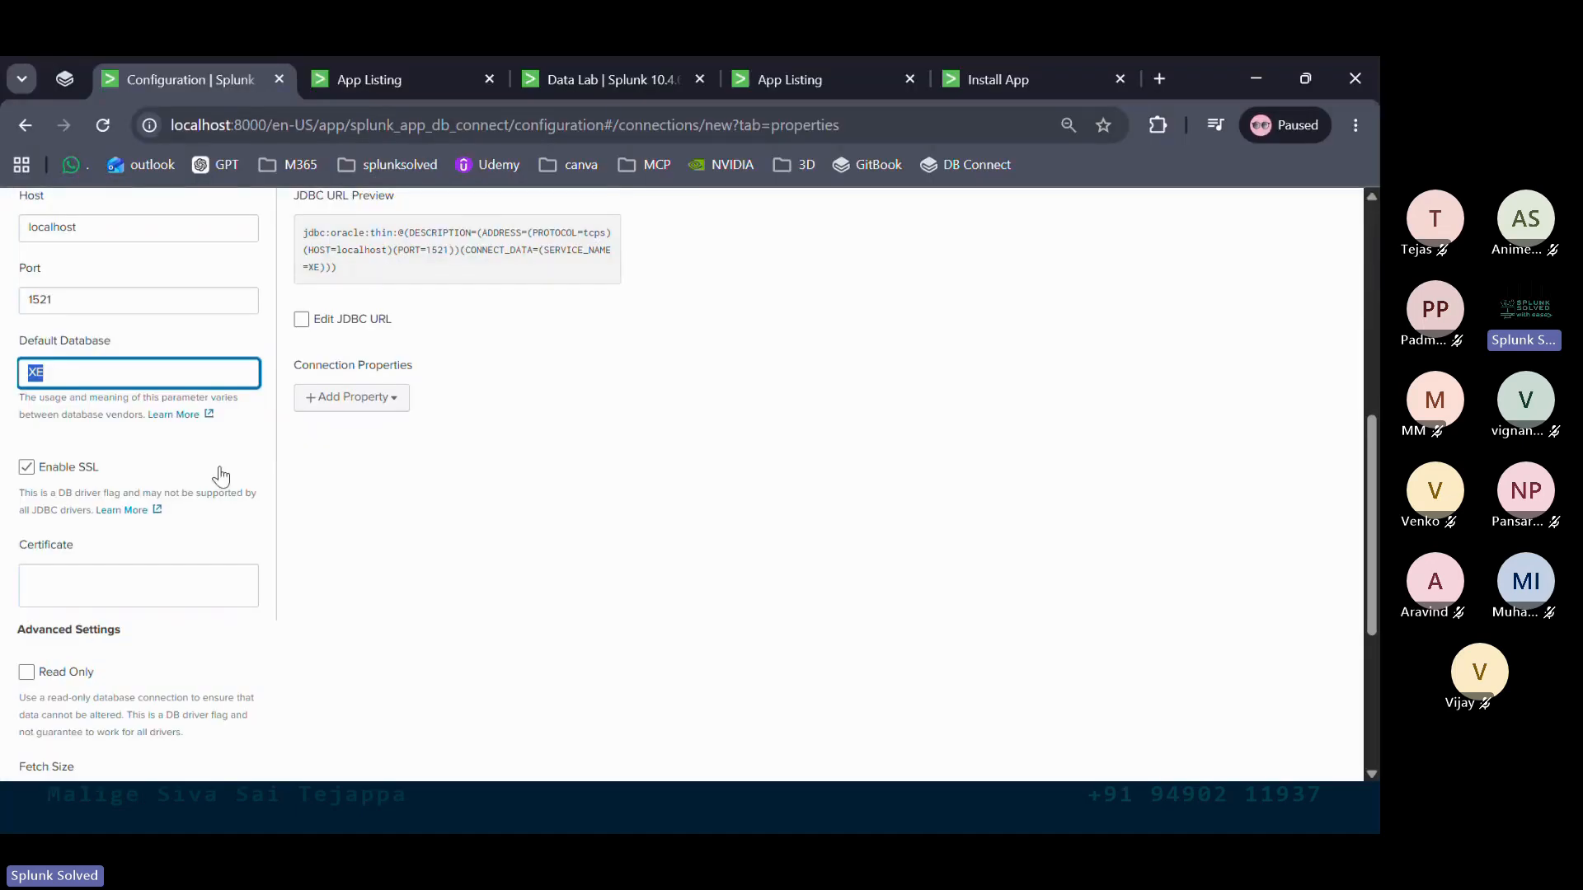
Untick Enable SSL and Enable Connection Pool on the new Oracle connection
{"action": "scroll", "coordinate": [69, 532], "scroll_direction": "down", "scroll_amount": 1}
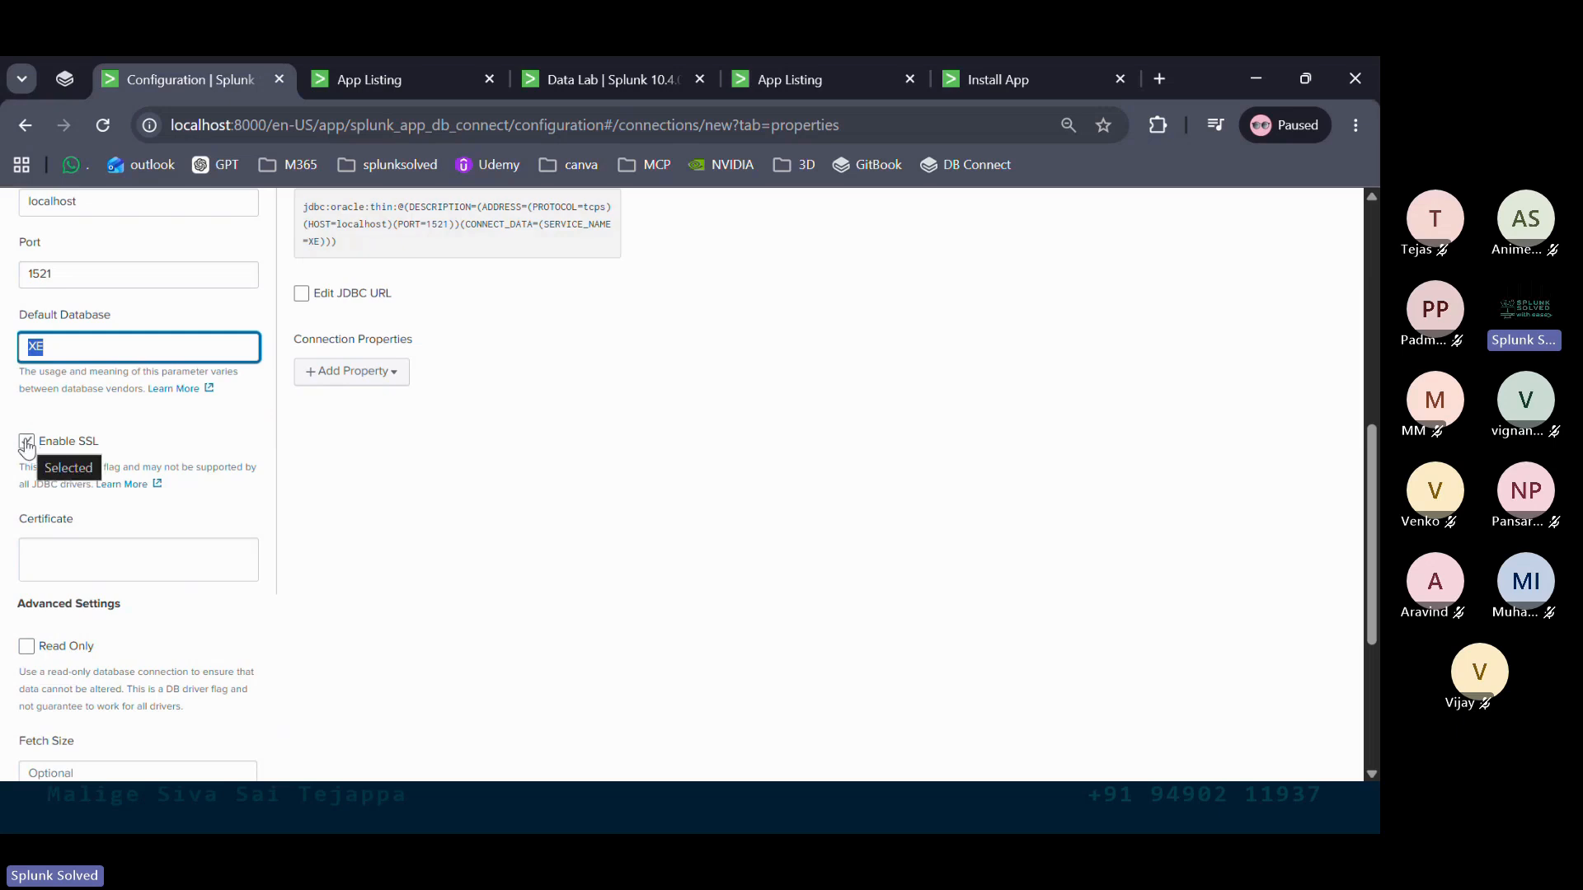
{"action": "left_click", "coordinate": [26, 442]}
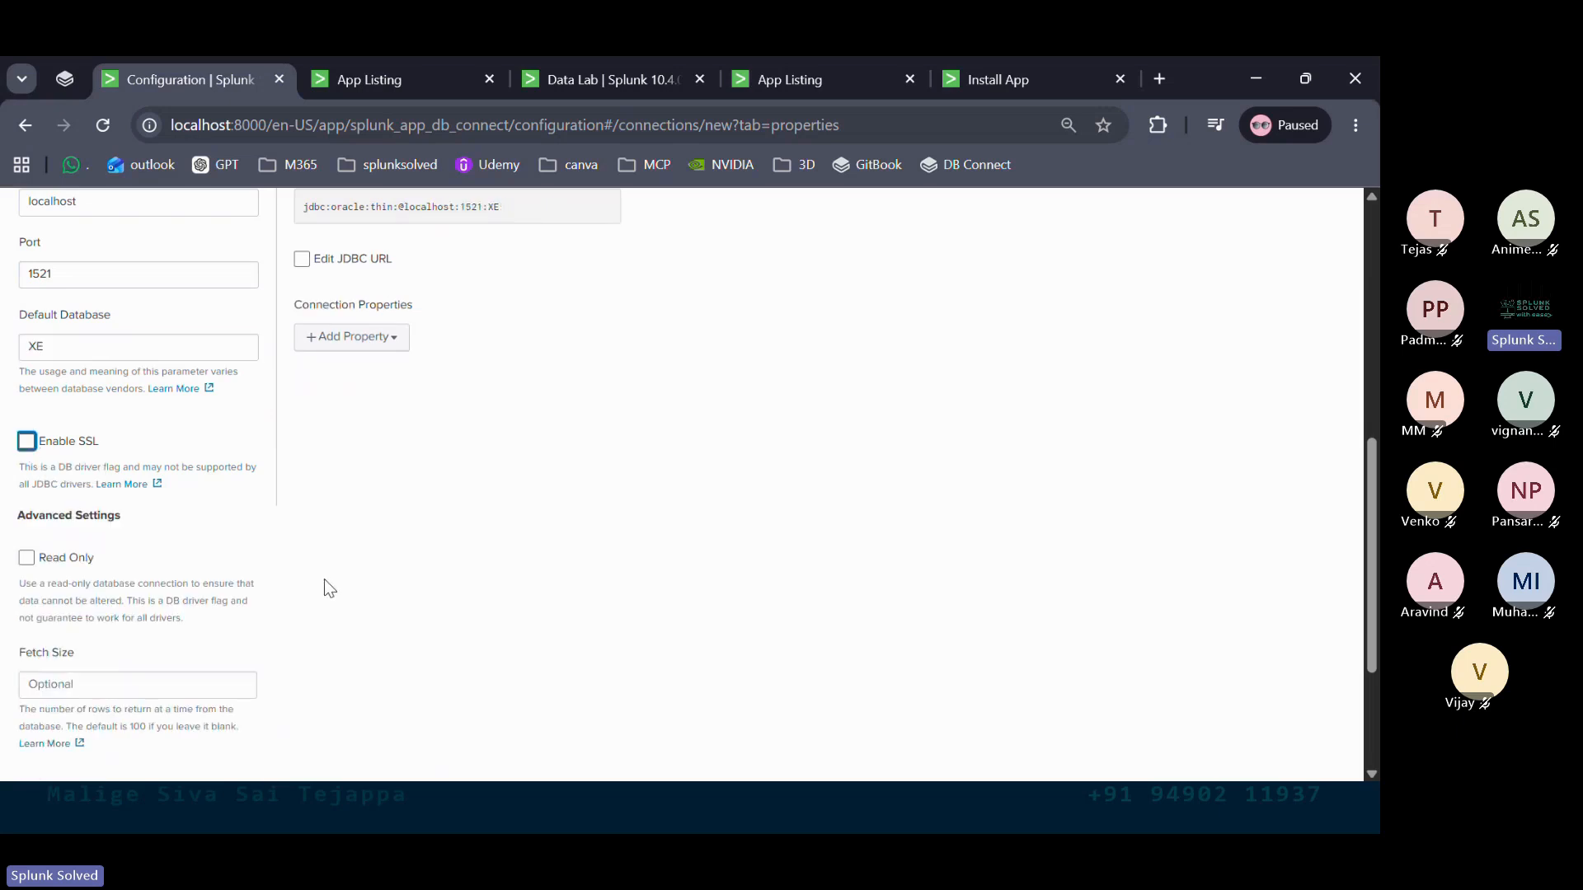
{"action": "scroll", "coordinate": [329, 577], "scroll_direction": "down", "scroll_amount": 2}
{"action": "scroll", "coordinate": [334, 569], "scroll_direction": "down", "scroll_amount": 2}
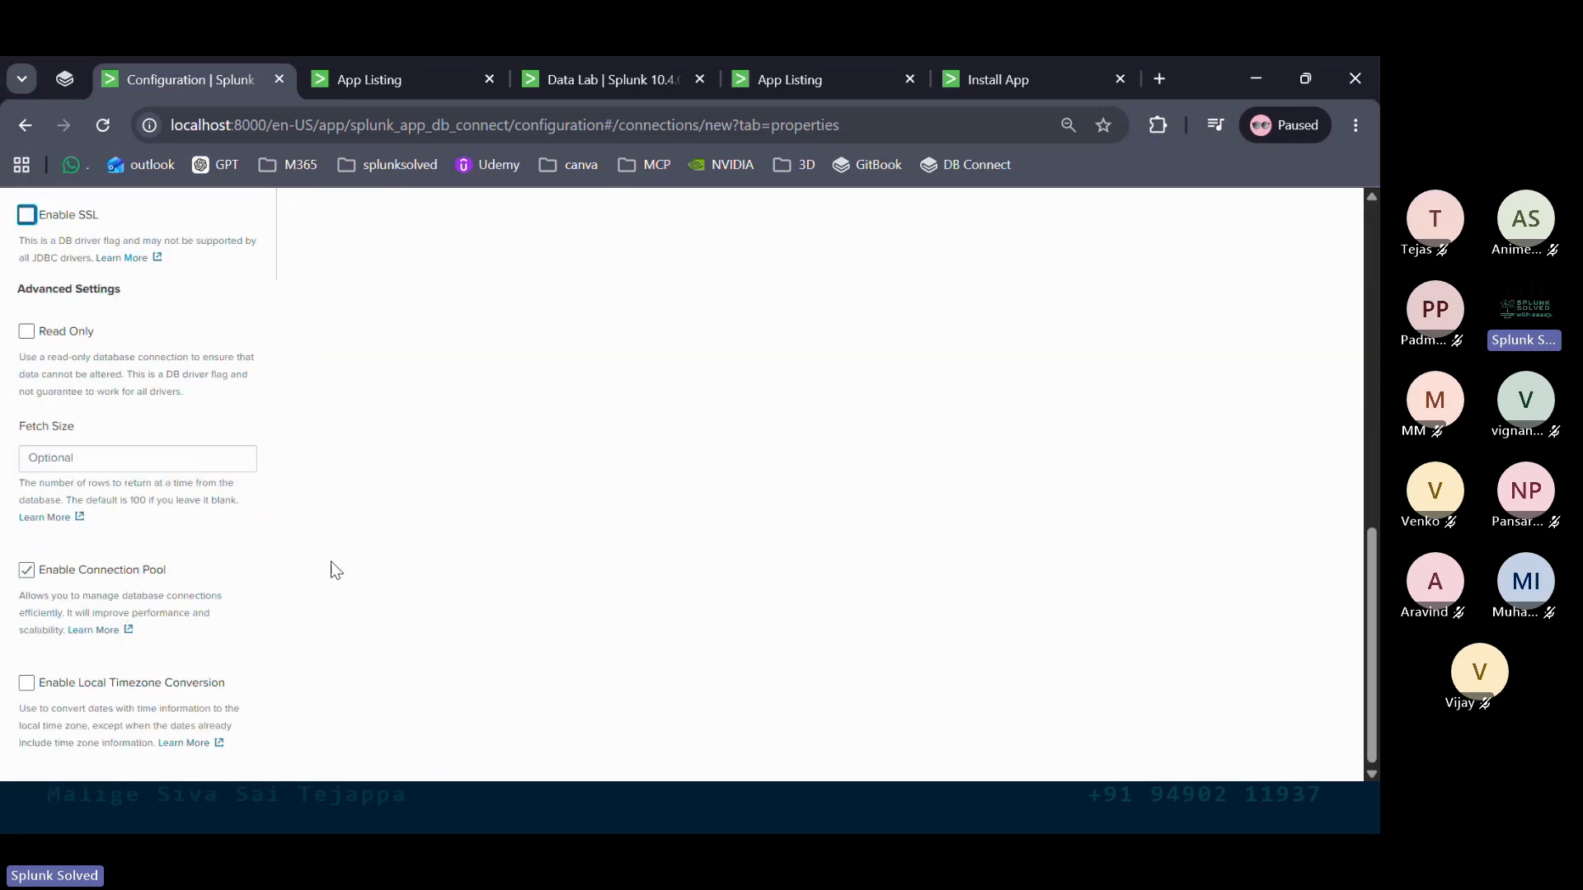
{"action": "left_click", "coordinate": [27, 571]}
{"action": "scroll", "coordinate": [415, 522], "scroll_direction": "up", "scroll_amount": 10}
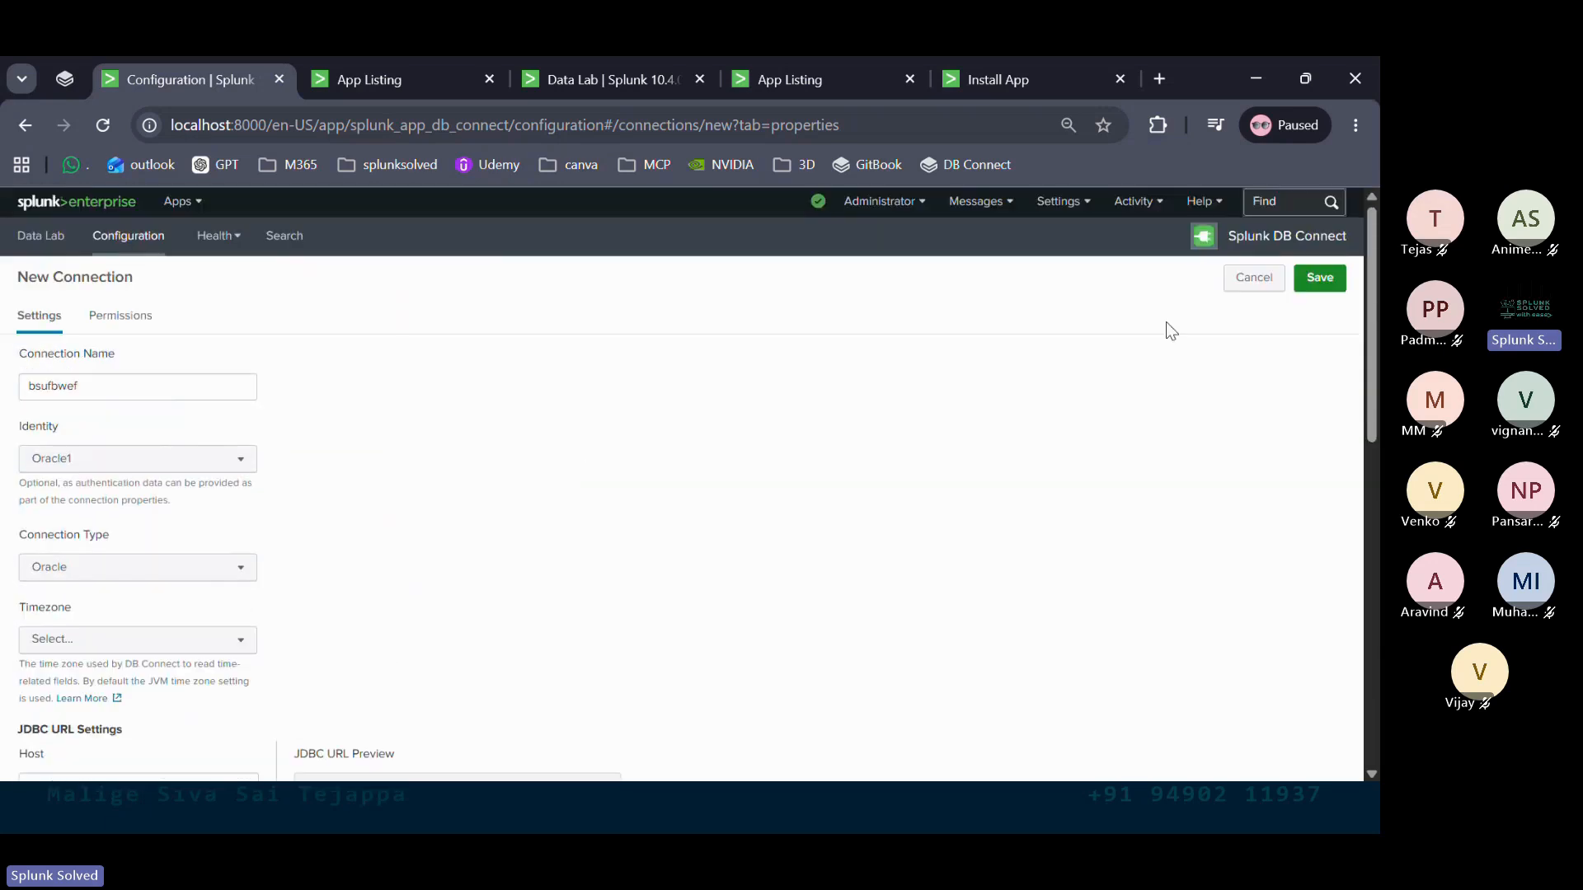
Save the connection, review the ORA-01017 logon denied error, and open its trace in search
{"action": "left_click", "coordinate": [1319, 277]}
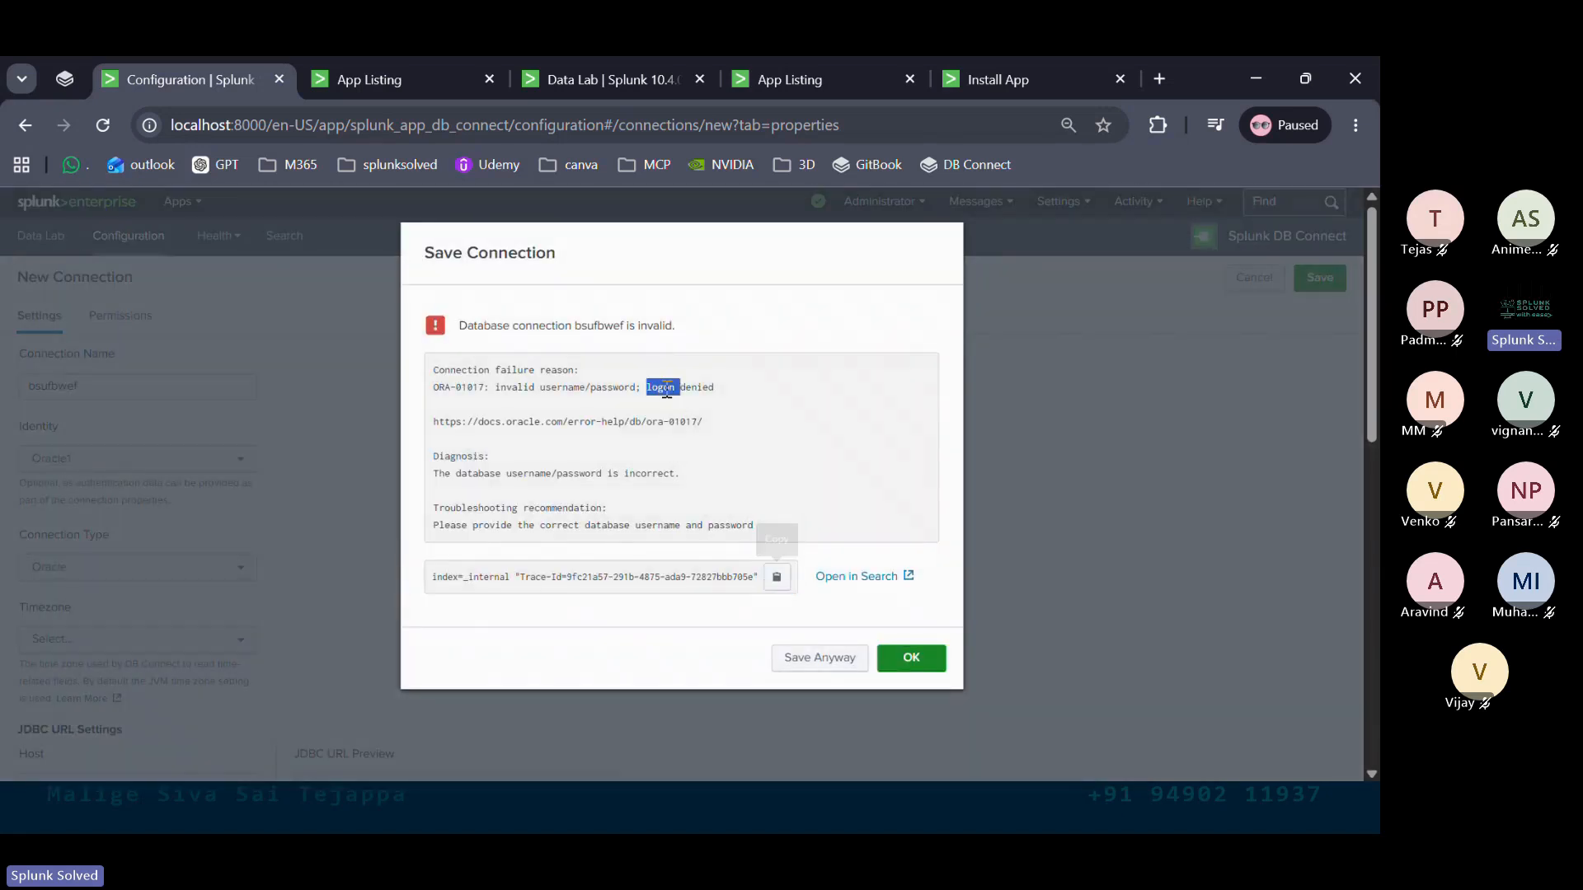
{"action": "triple_click", "coordinate": [667, 388]}
{"action": "left_click", "coordinate": [740, 384]}
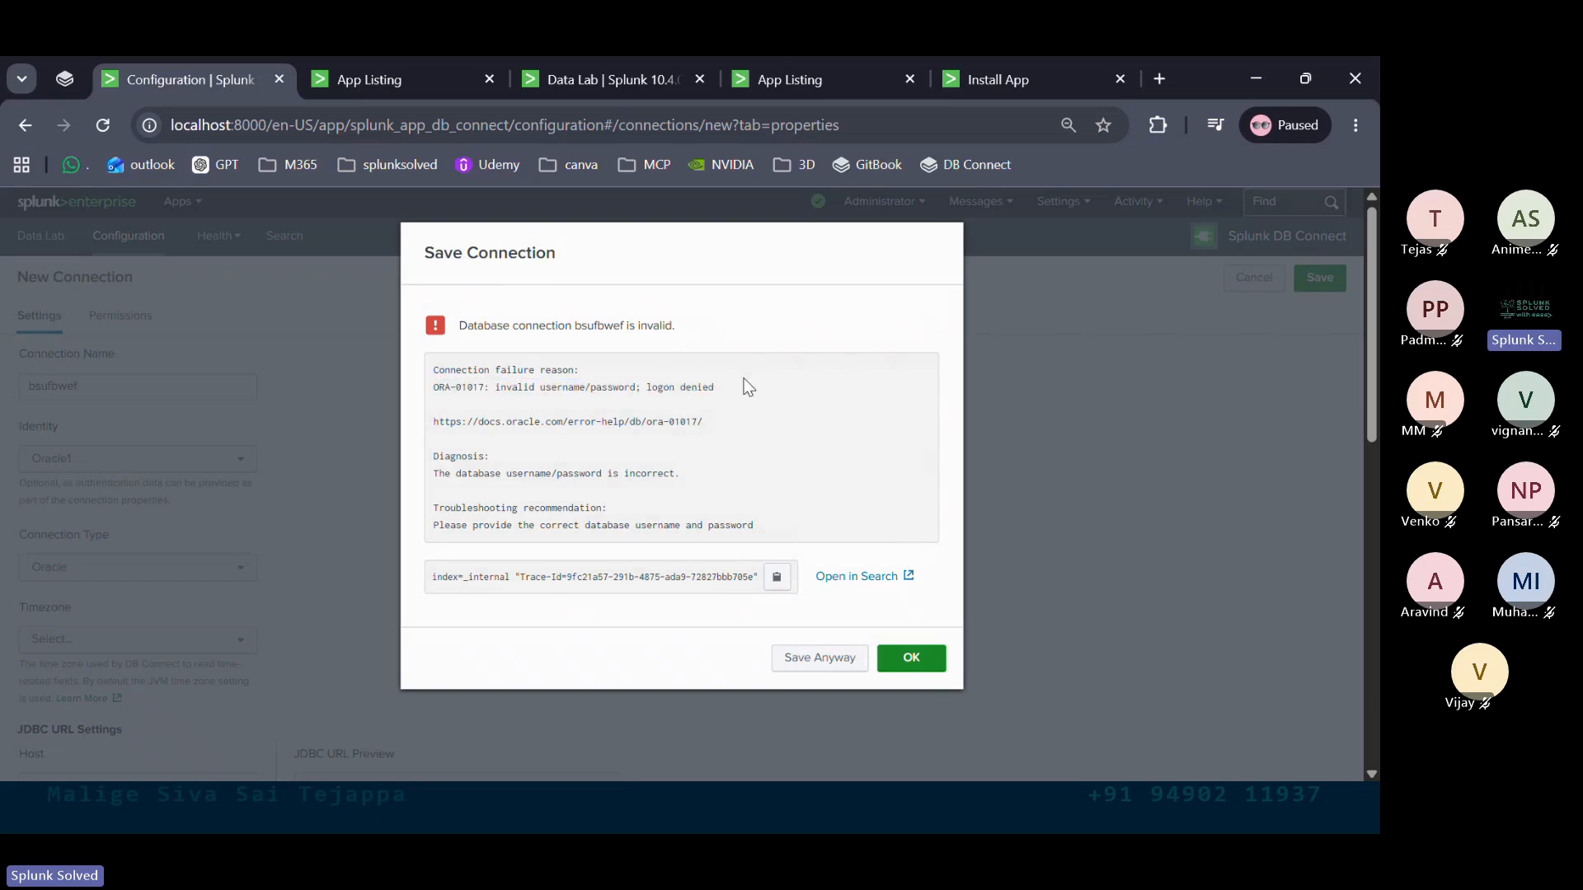
{"action": "mouse_move", "coordinate": [714, 386]}
{"action": "left_mouse_down"}
{"action": "mouse_move", "coordinate": [646, 387]}
{"action": "mouse_move", "coordinate": [714, 388]}
{"action": "left_mouse_up"}
{"action": "left_click", "coordinate": [648, 387]}
{"action": "left_click", "coordinate": [536, 475]}
{"action": "triple_click", "coordinate": [535, 475]}
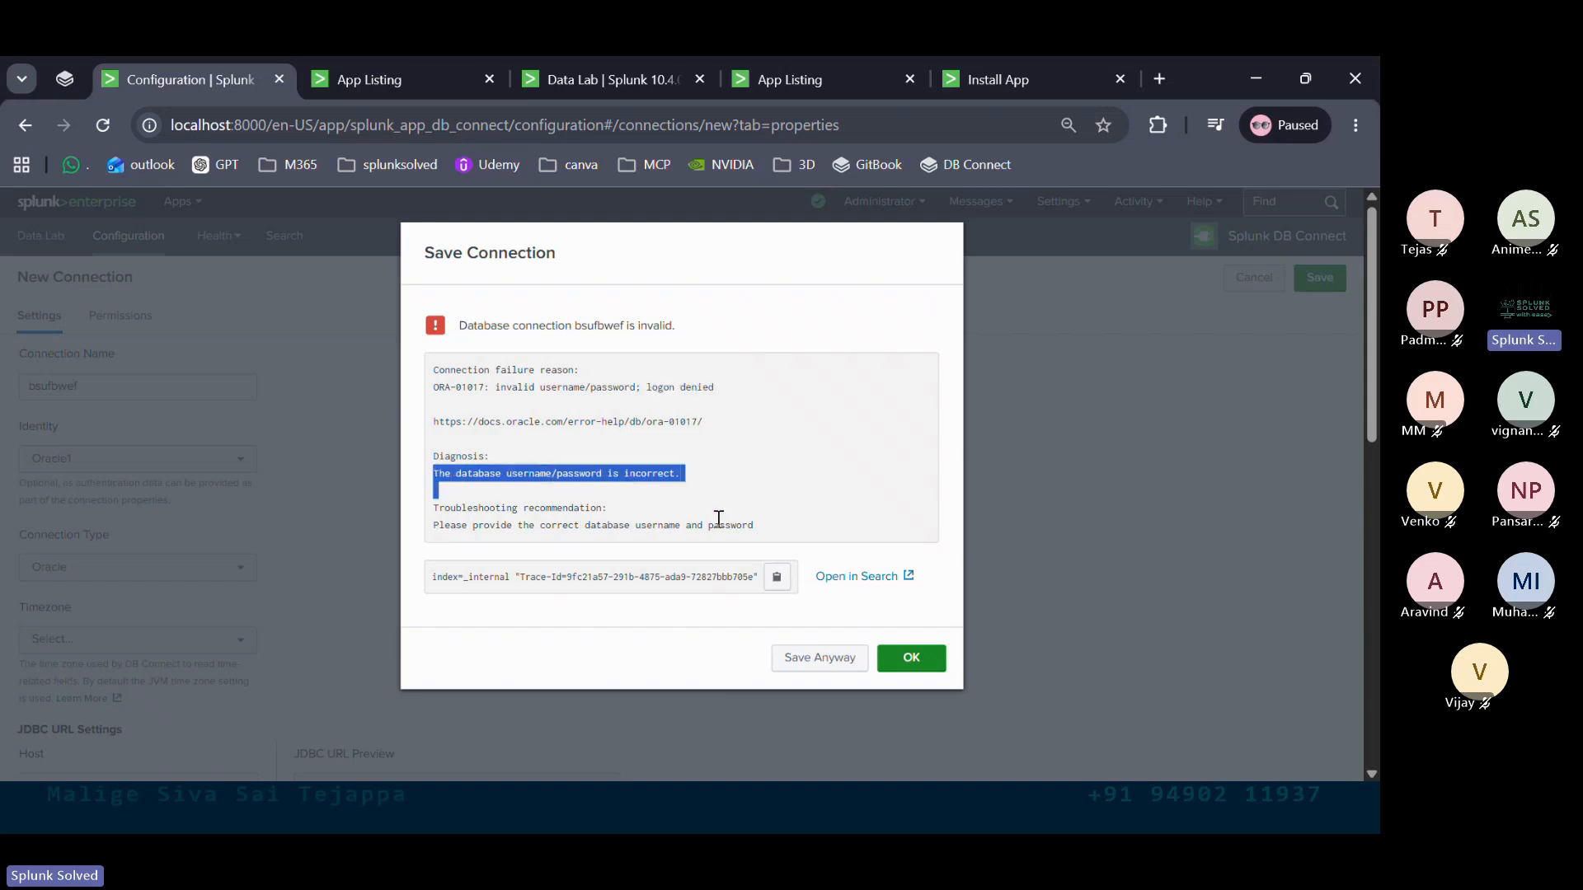
{"action": "left_click", "coordinate": [875, 577]}
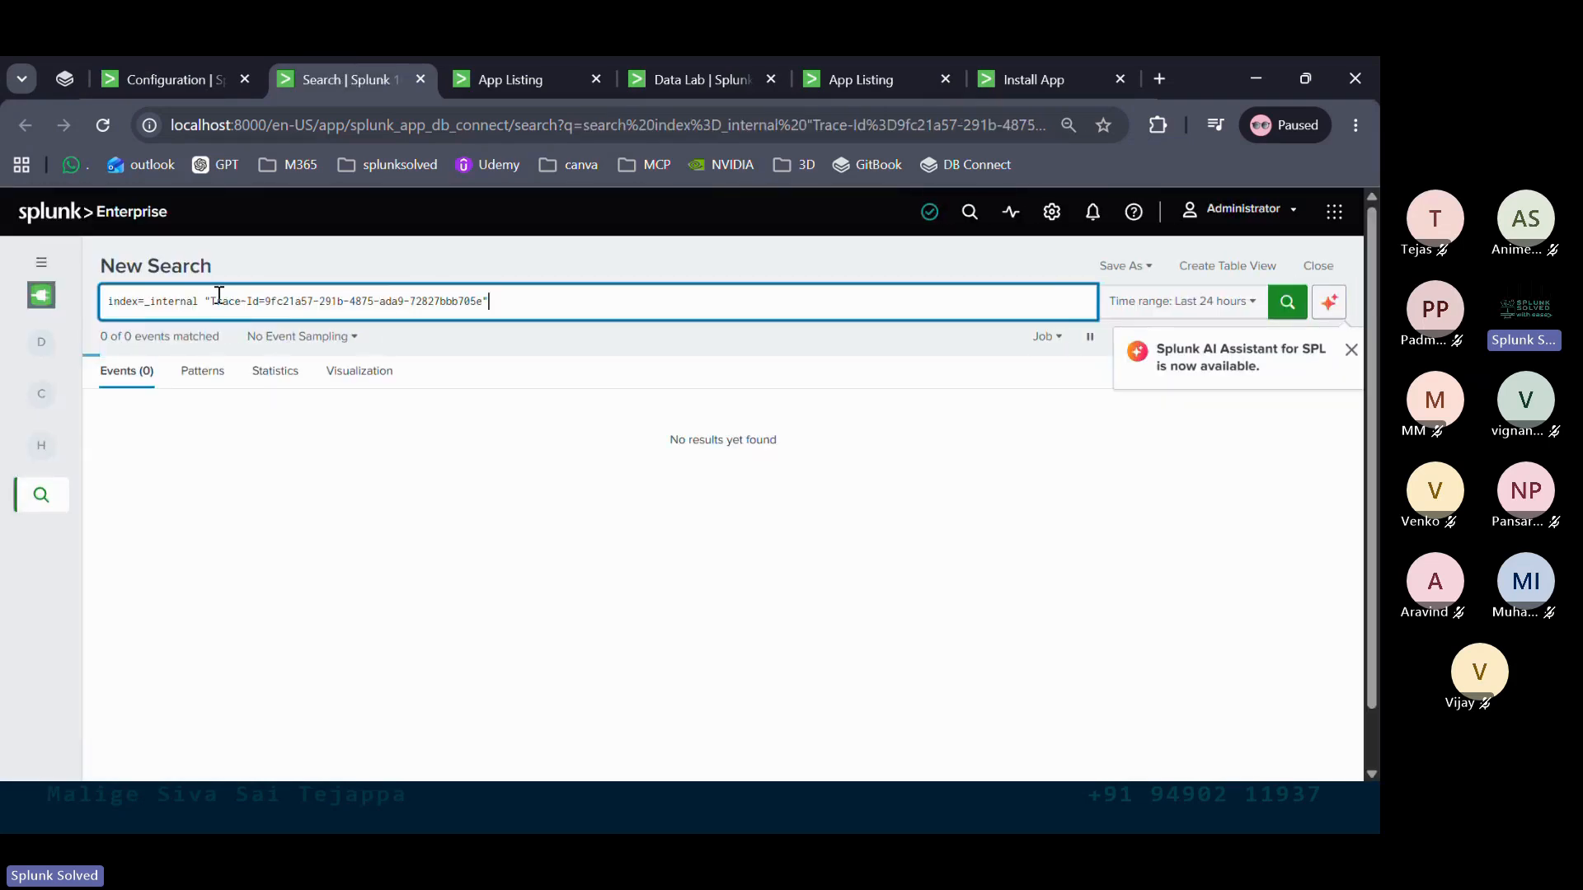
Review the 4 trace events, expanding the ERROR event's full 100 lines, then close the search tab
{"action": "left_click_drag", "start_coordinate": [212, 301], "coordinate": [486, 302]}
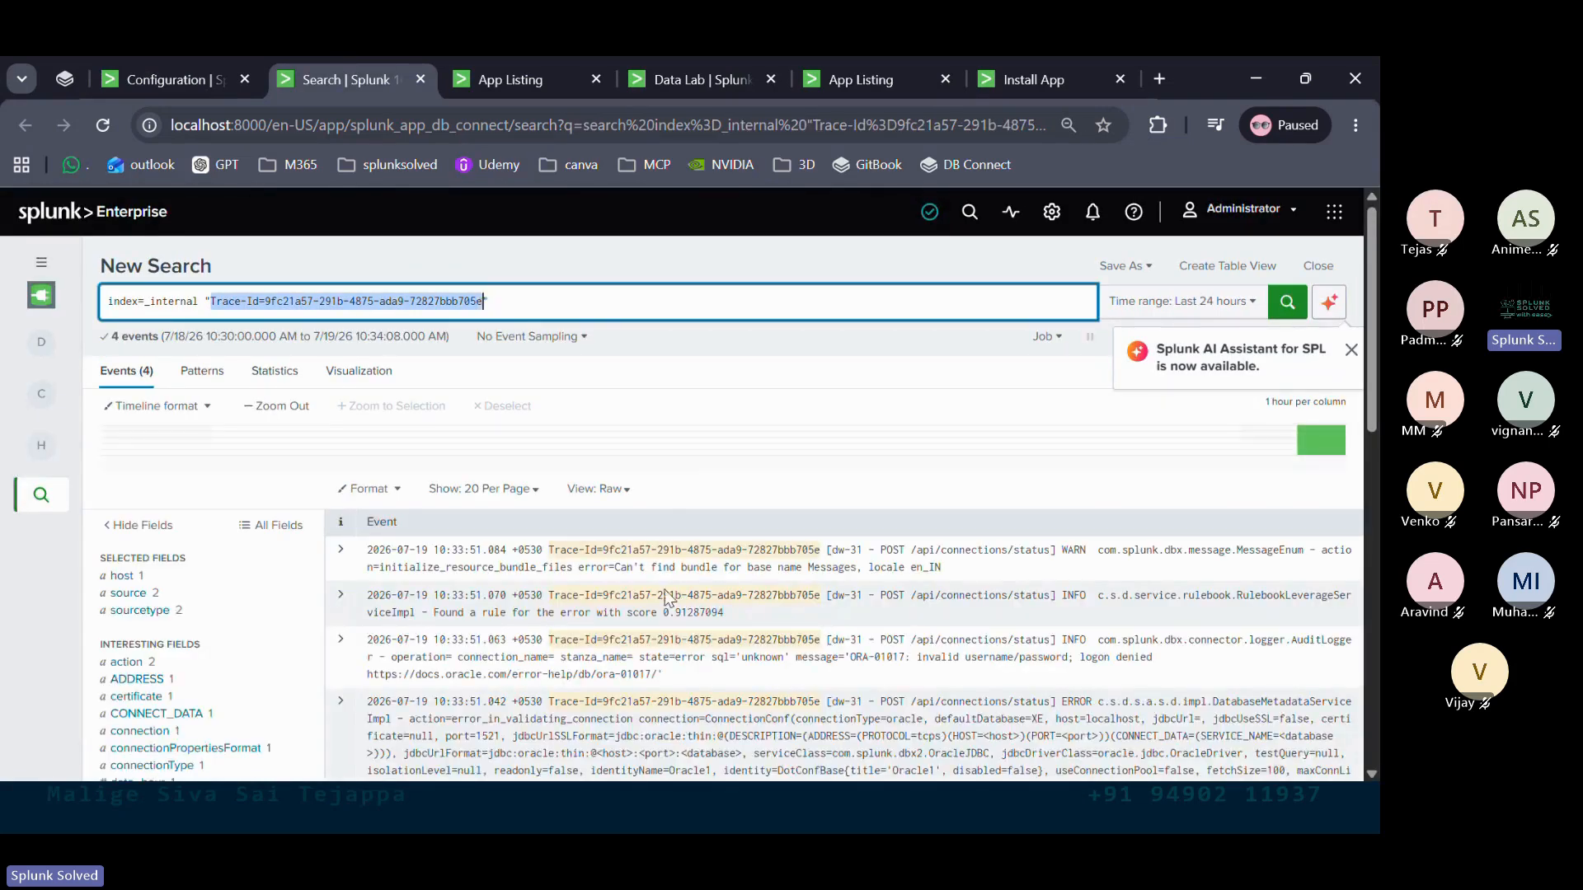
{"action": "scroll", "coordinate": [668, 598], "scroll_direction": "down", "scroll_amount": 5}
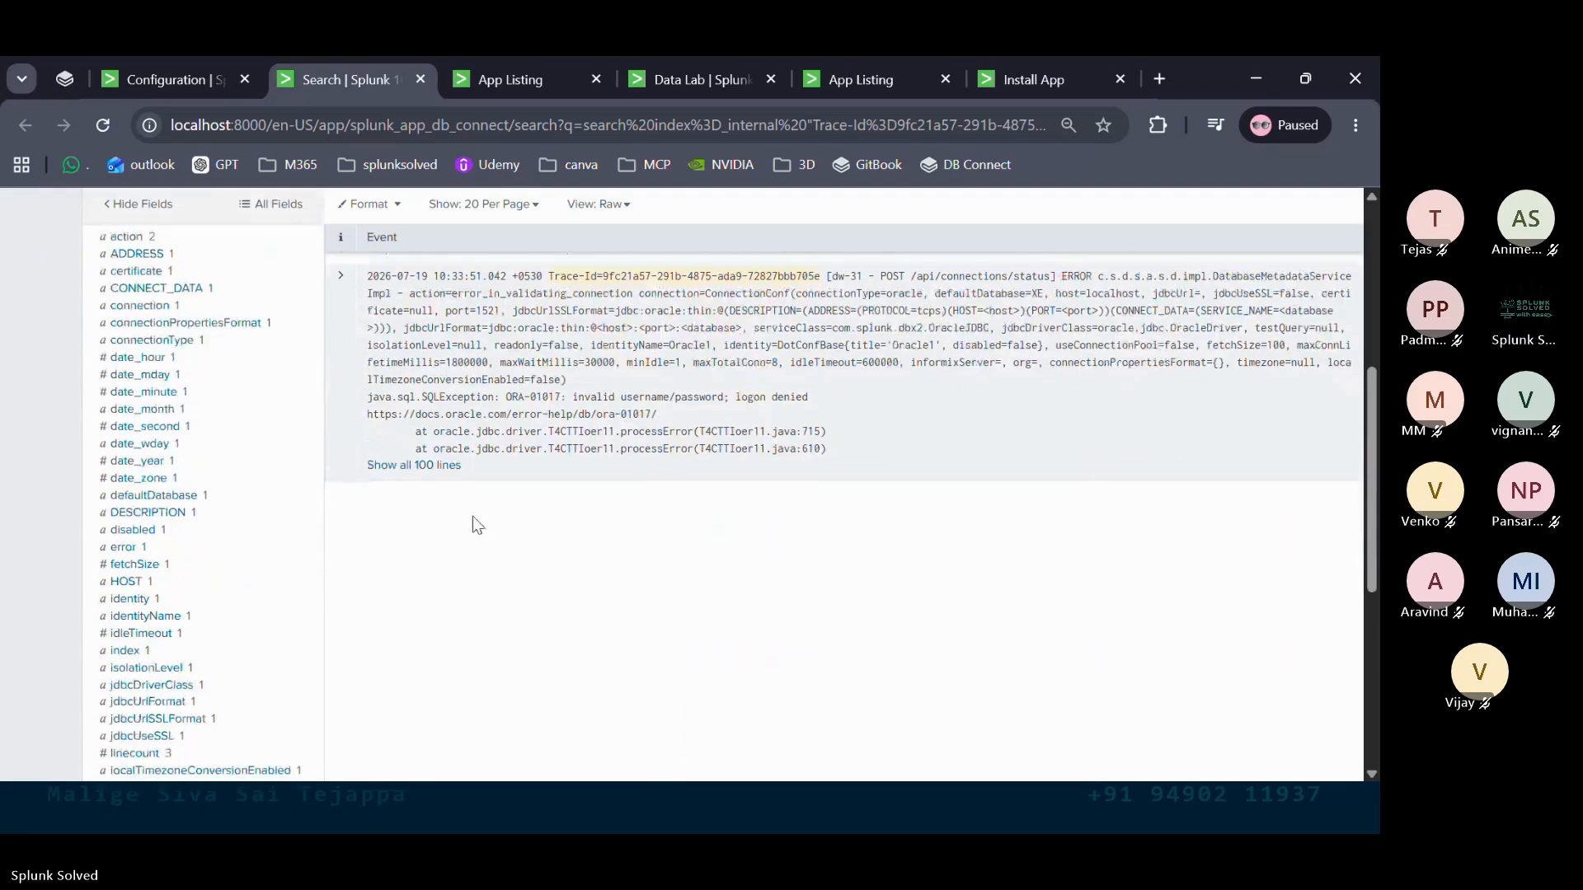
{"action": "left_click", "coordinate": [412, 465]}
{"action": "scroll", "coordinate": [718, 418], "scroll_direction": "up", "scroll_amount": 5}
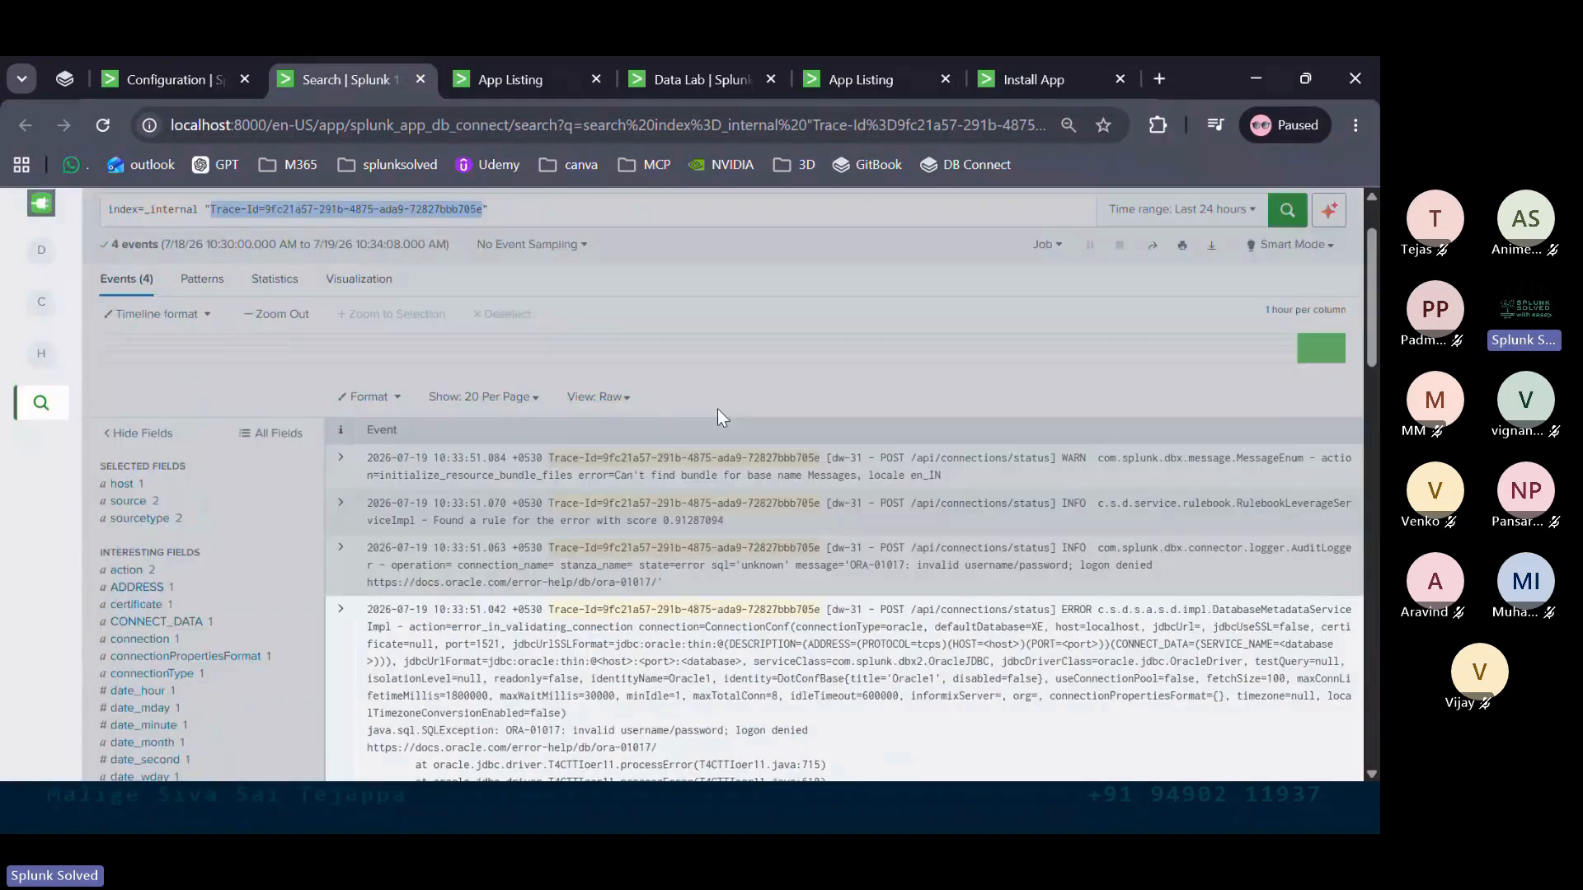
{"action": "scroll", "coordinate": [718, 409], "scroll_direction": "up", "scroll_amount": 1}
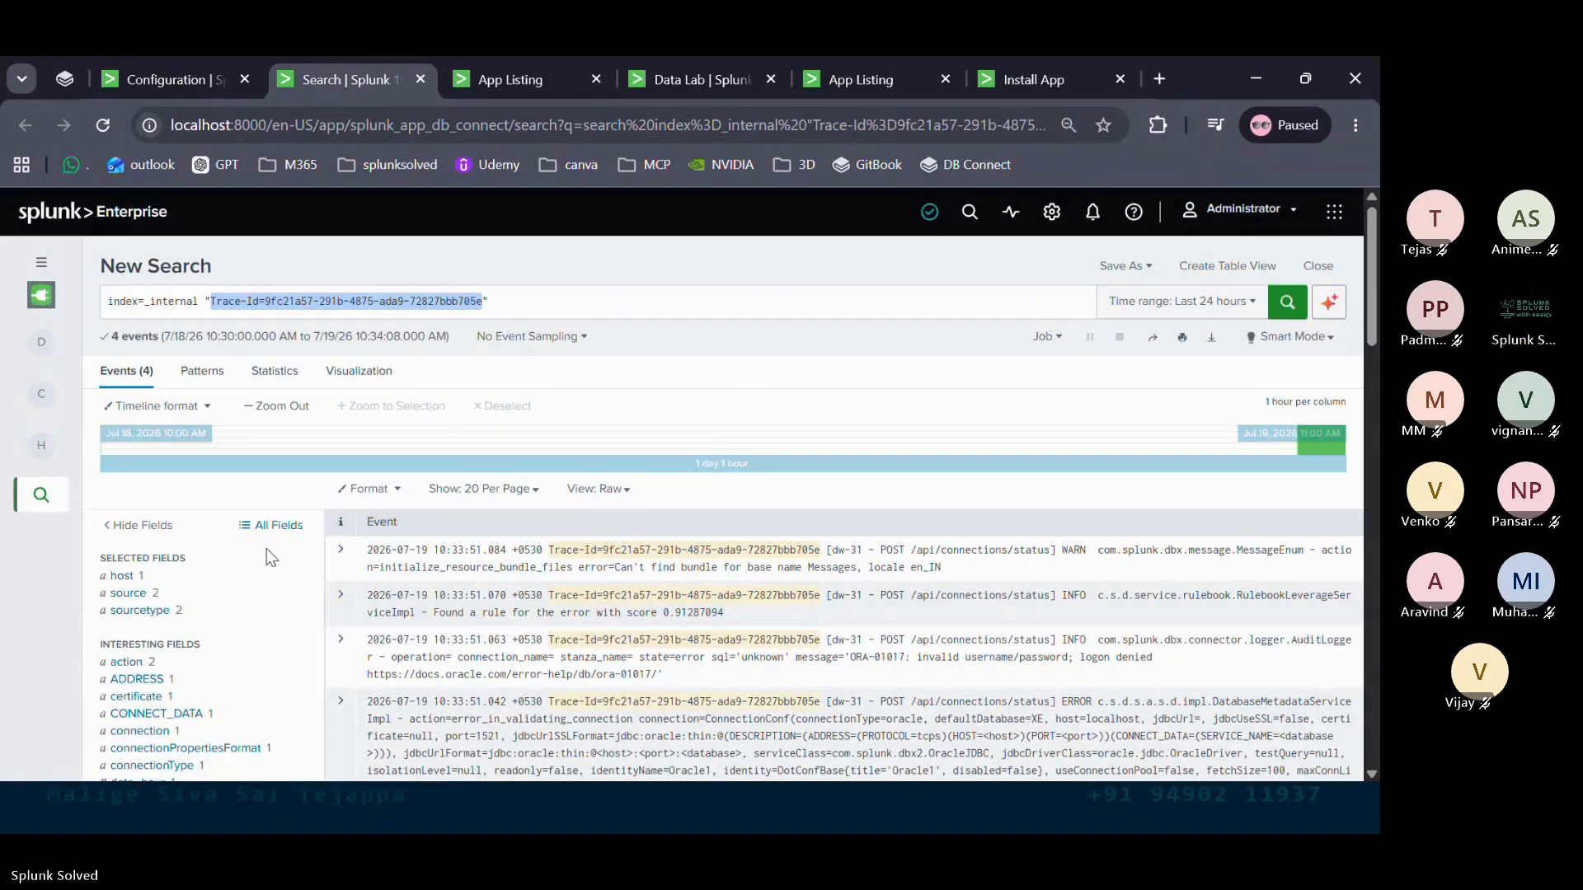
{"action": "key", "text": "ctrl+w"}
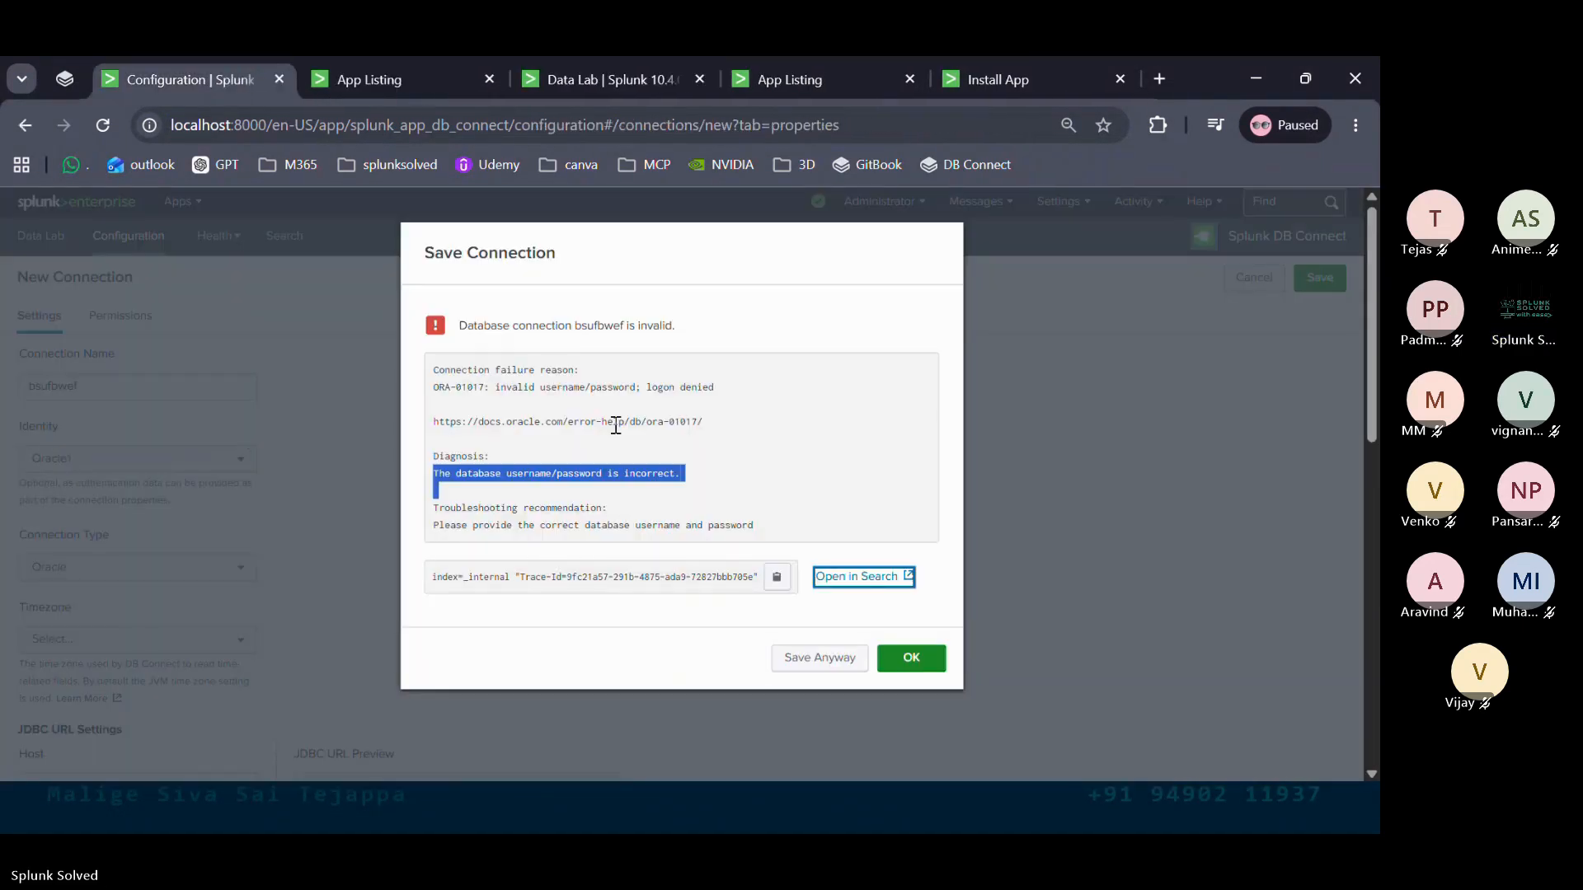
Dismiss the error, switch the bsufbwef connection's identity from Oracle1 to oracle, and save again
{"action": "left_click", "coordinate": [912, 658]}
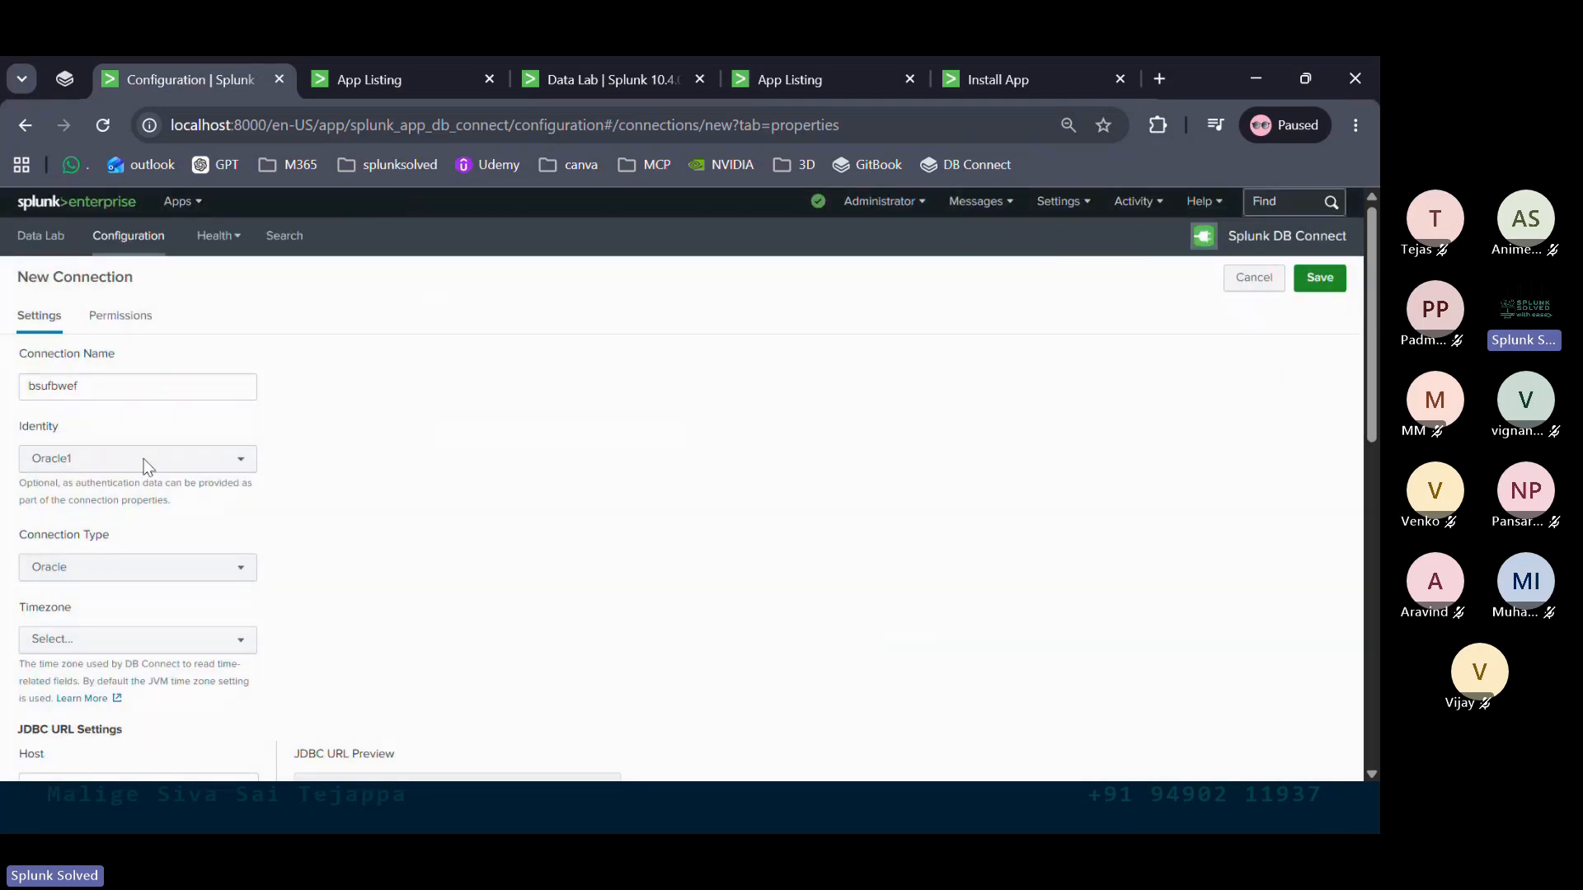
{"action": "left_click", "coordinate": [110, 462]}
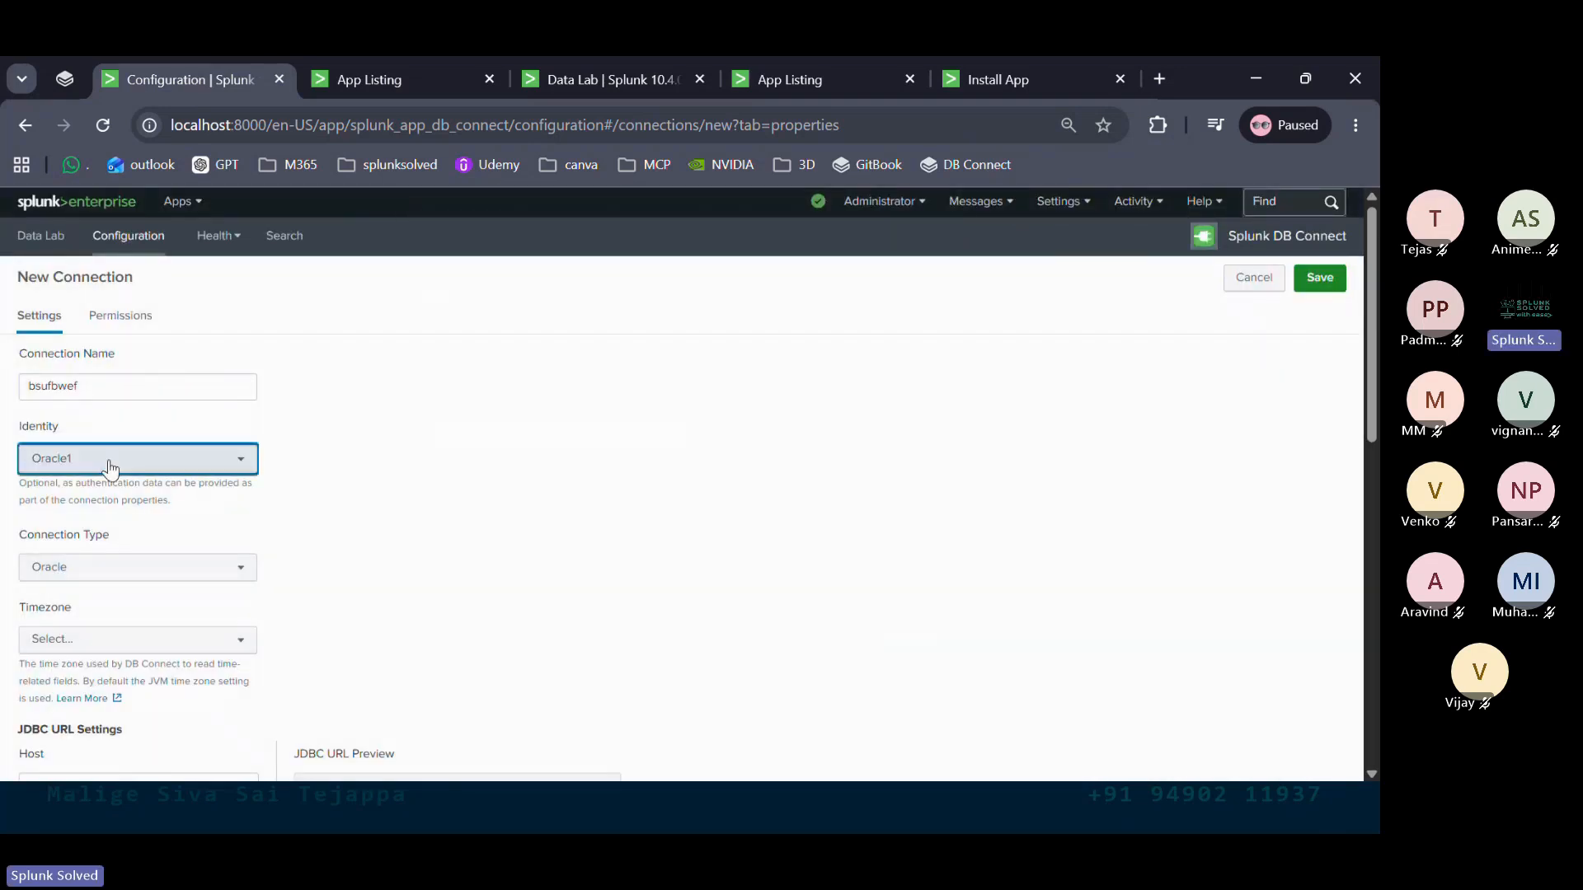
{"action": "left_click", "coordinate": [85, 591]}
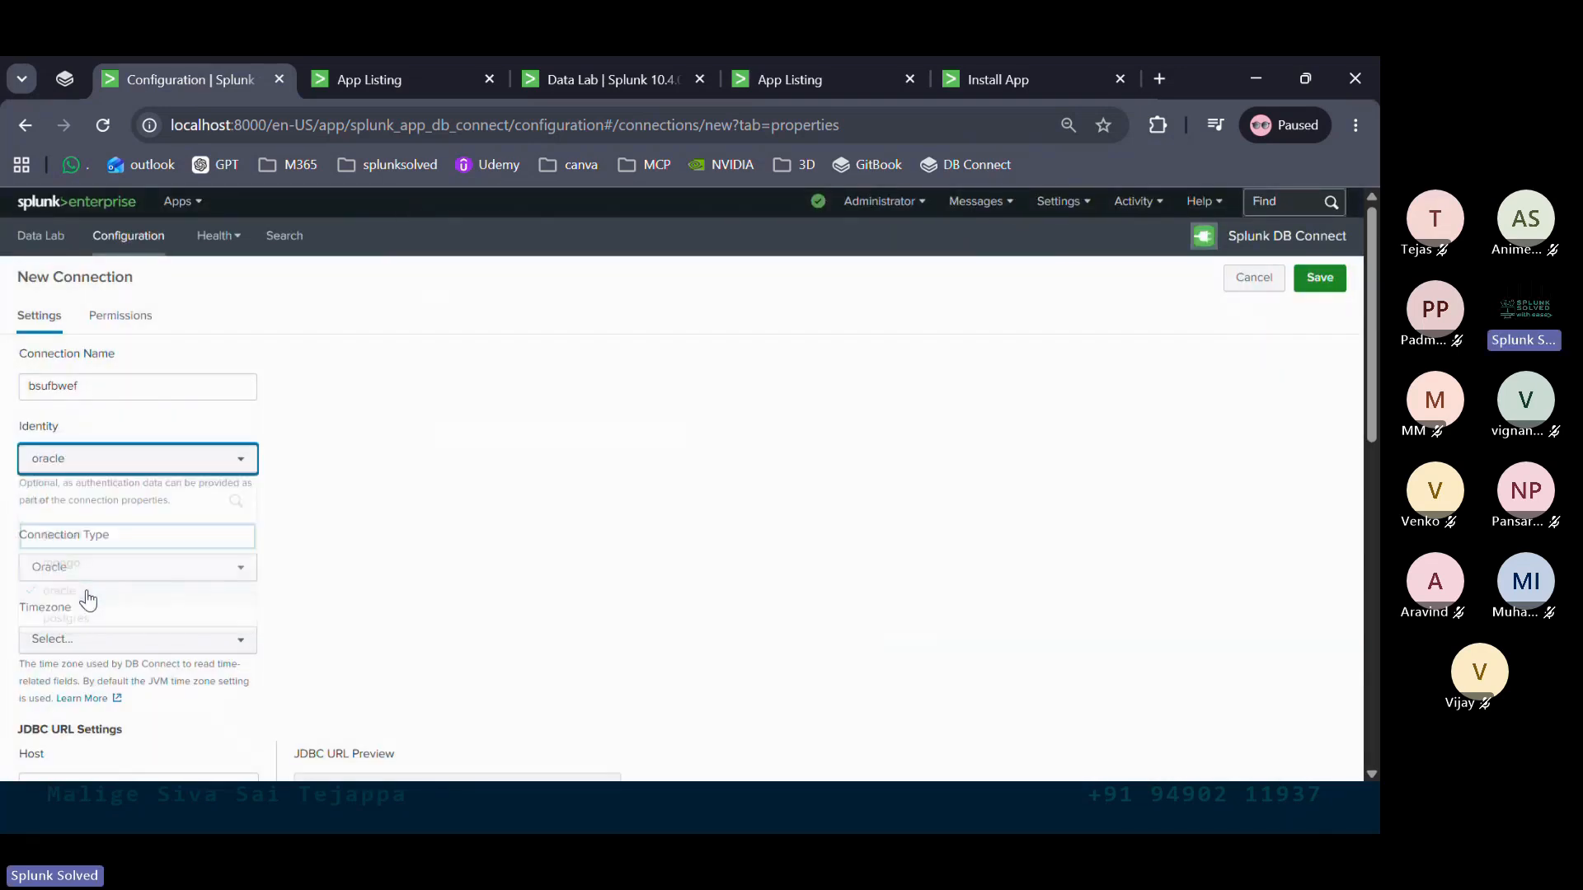
{"action": "scroll", "coordinate": [455, 574], "scroll_direction": "down", "scroll_amount": 3}
{"action": "scroll", "coordinate": [457, 577], "scroll_direction": "down", "scroll_amount": 6}
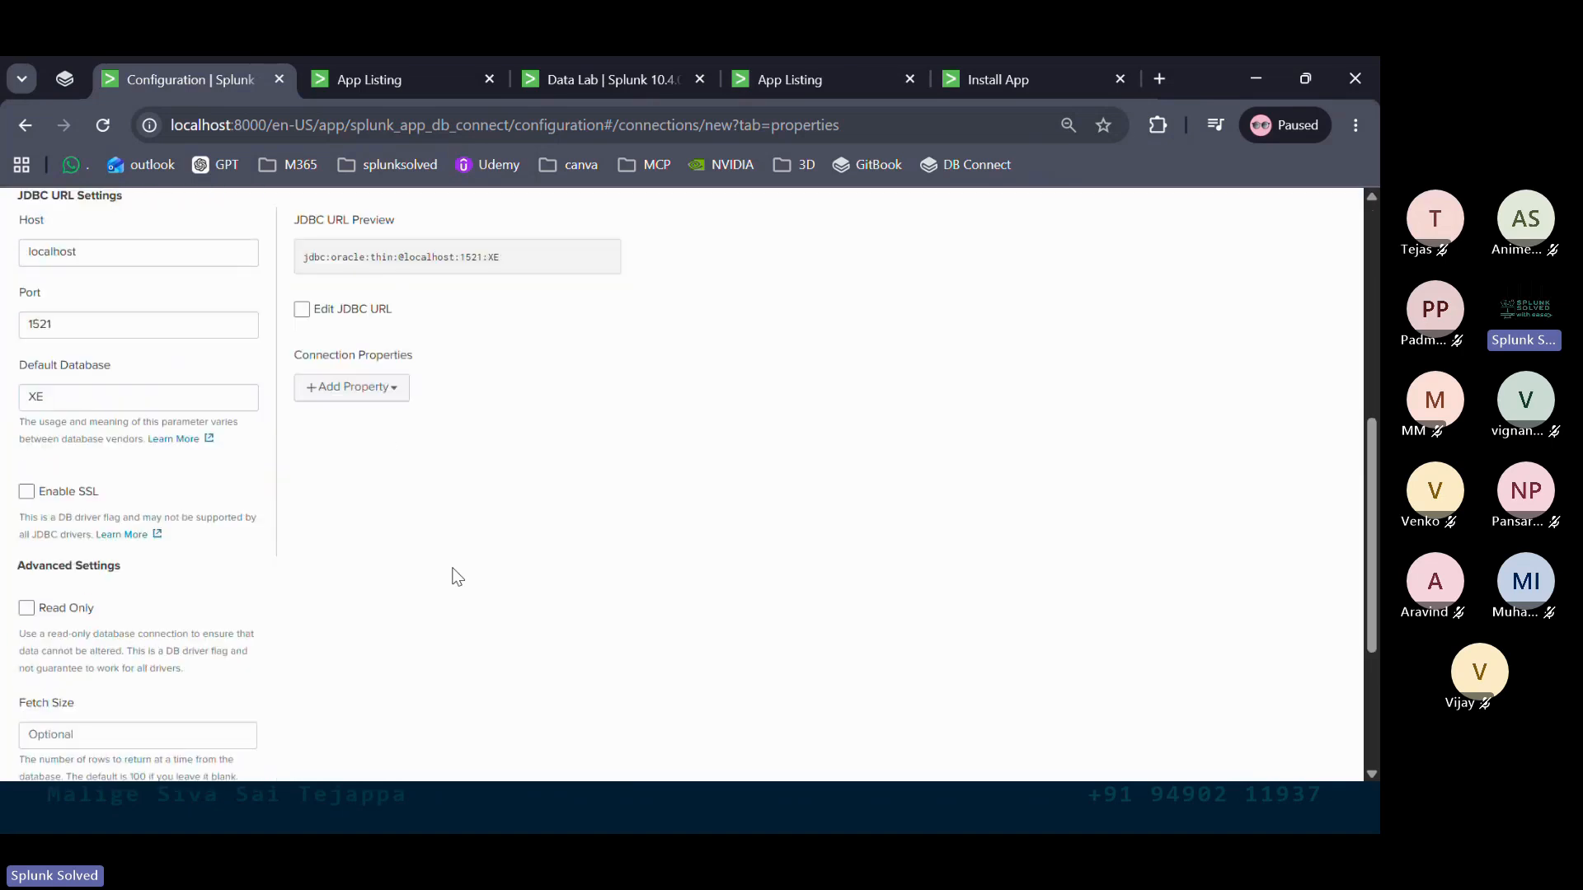
{"action": "scroll", "coordinate": [457, 577], "scroll_direction": "up", "scroll_amount": 10}
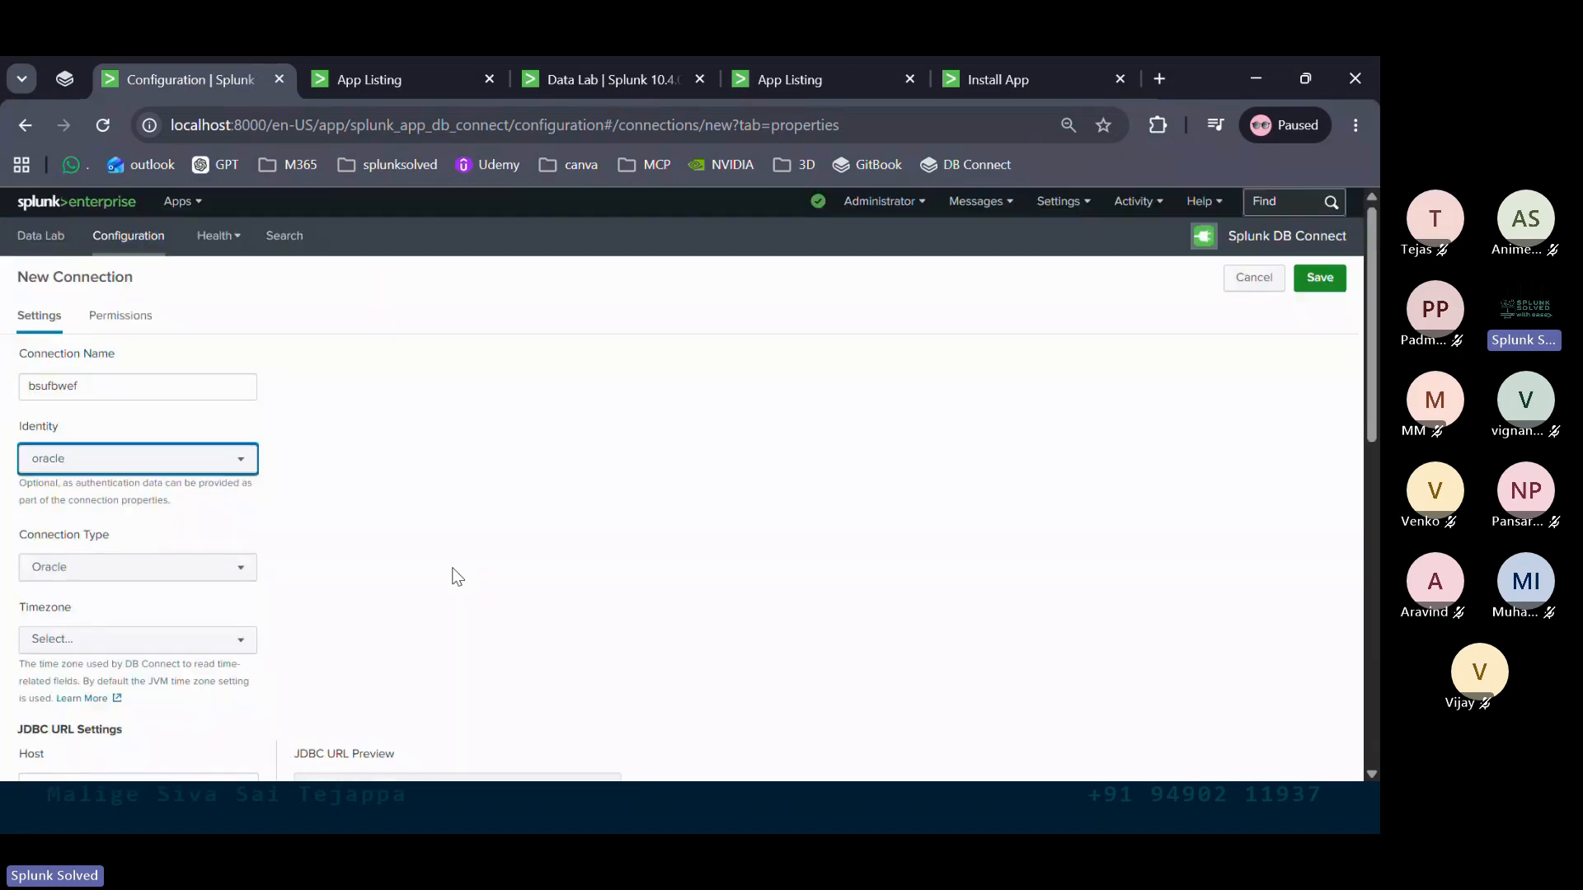
{"action": "left_click", "coordinate": [1319, 278]}
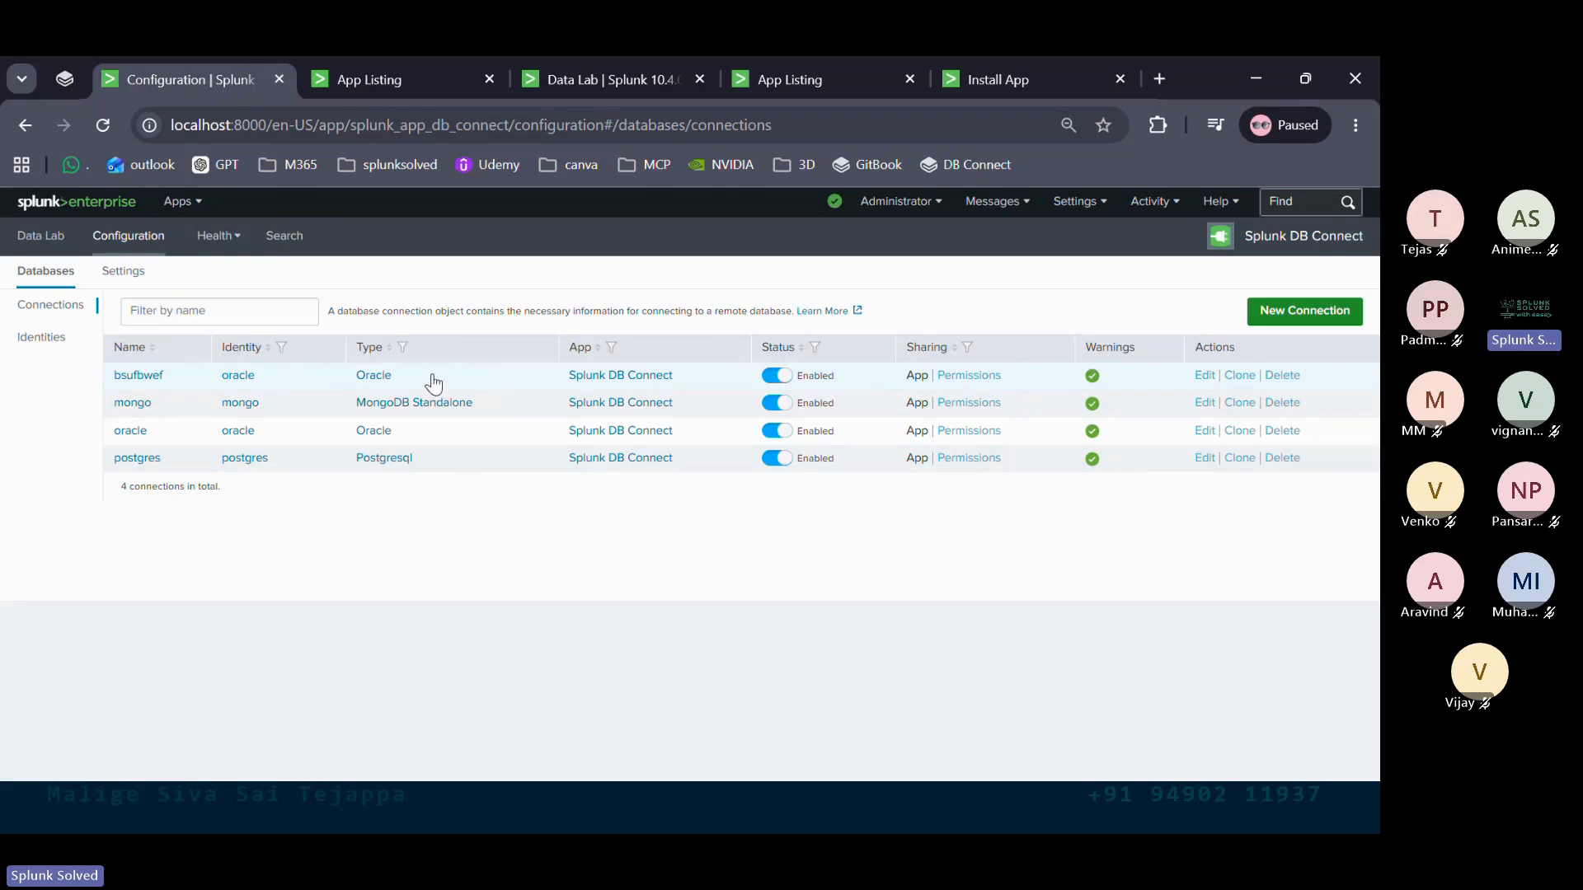
{"action": "mouse_move", "coordinate": [1093, 377]}
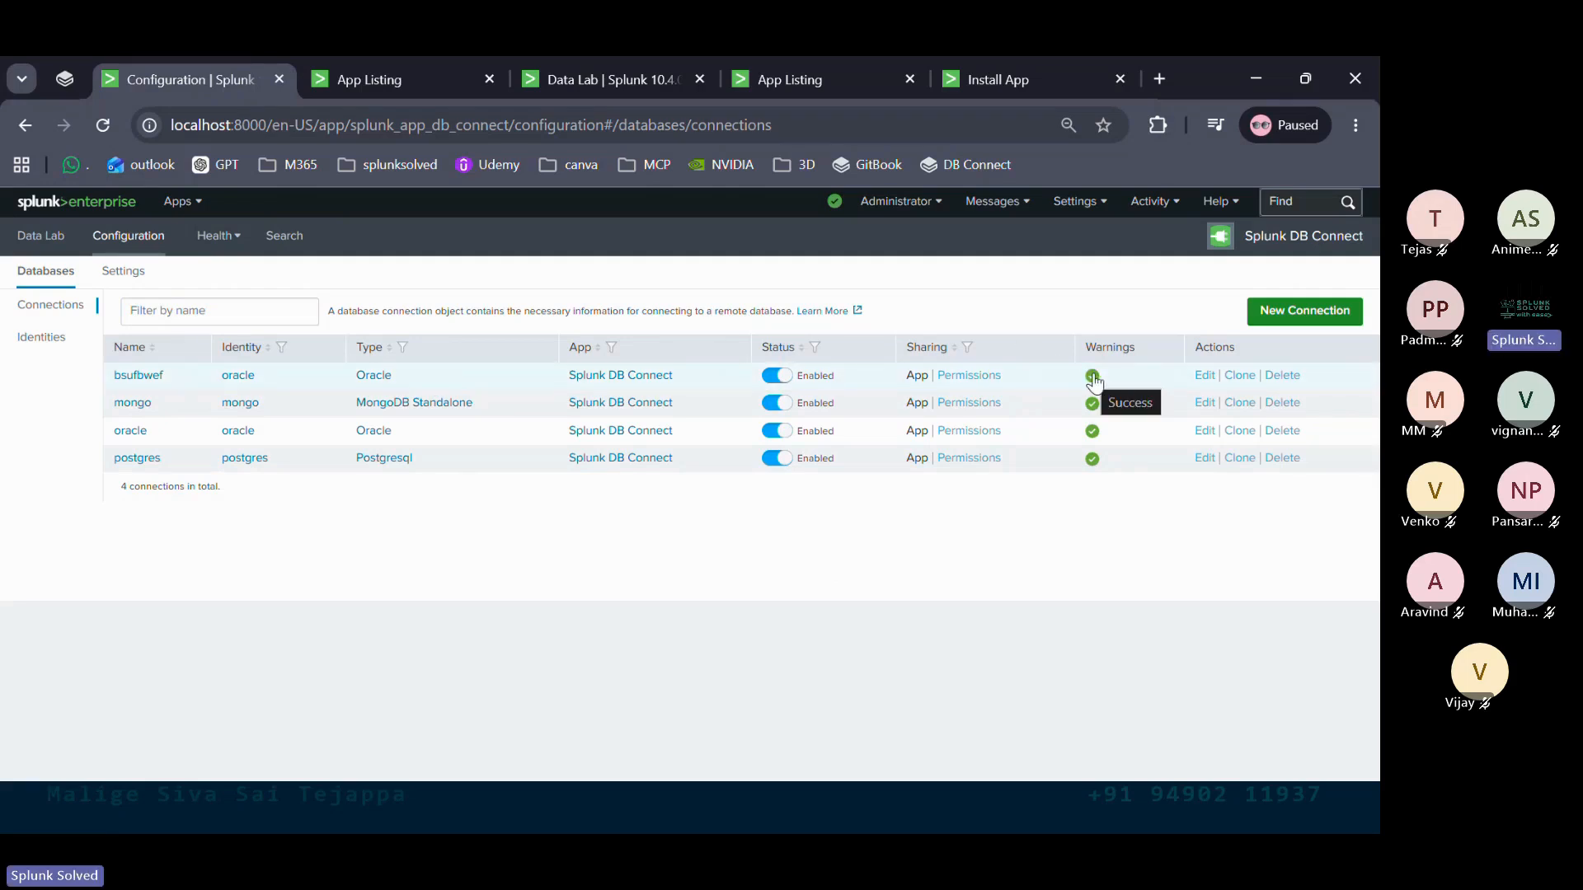